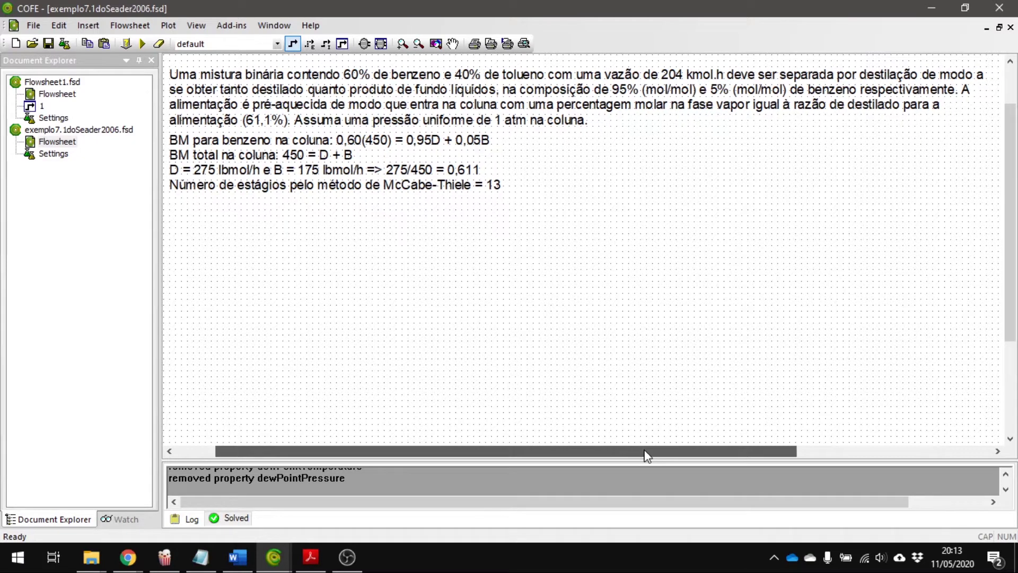
# Switch to the cocosimulator.org page in Chrome and read the What is COCO introduction
pyautogui.moveTo(1010, 134); pyautogui.dragTo(1010, 140)
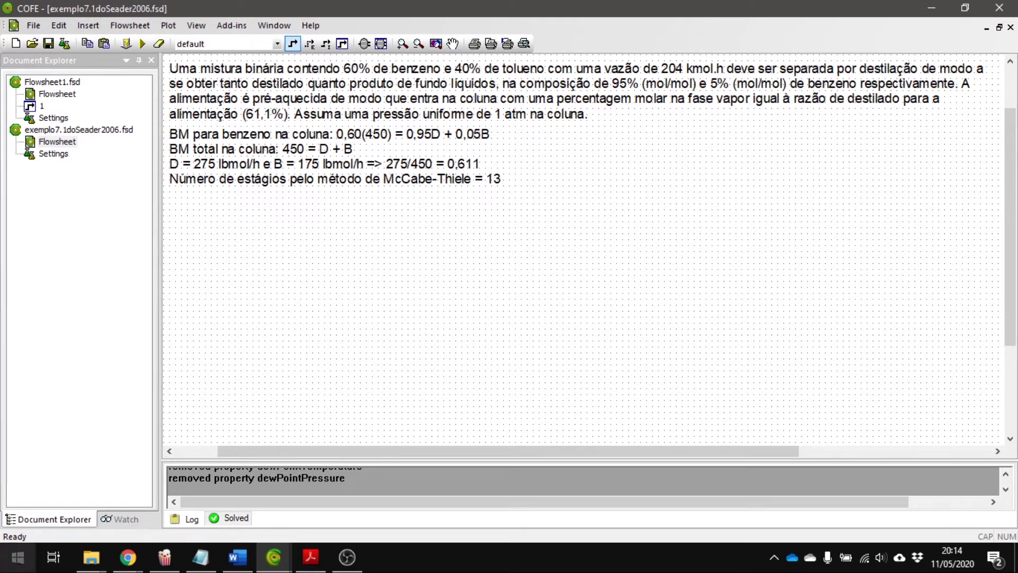
pyautogui.moveTo(127, 556)
pyautogui.click(281, 437)
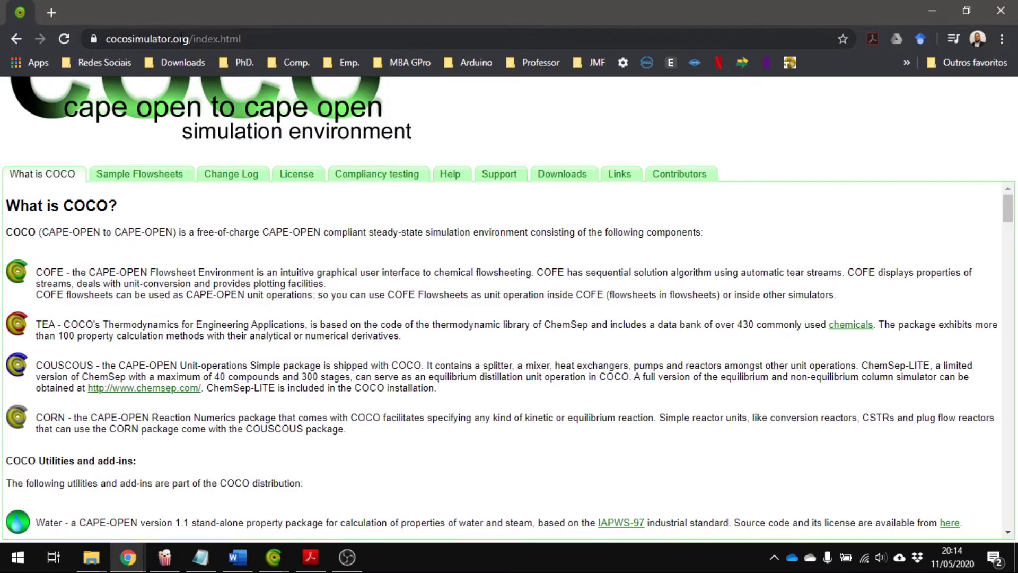
pyautogui.scroll(-3, 475, 307)
pyautogui.scroll(3, 475, 307)
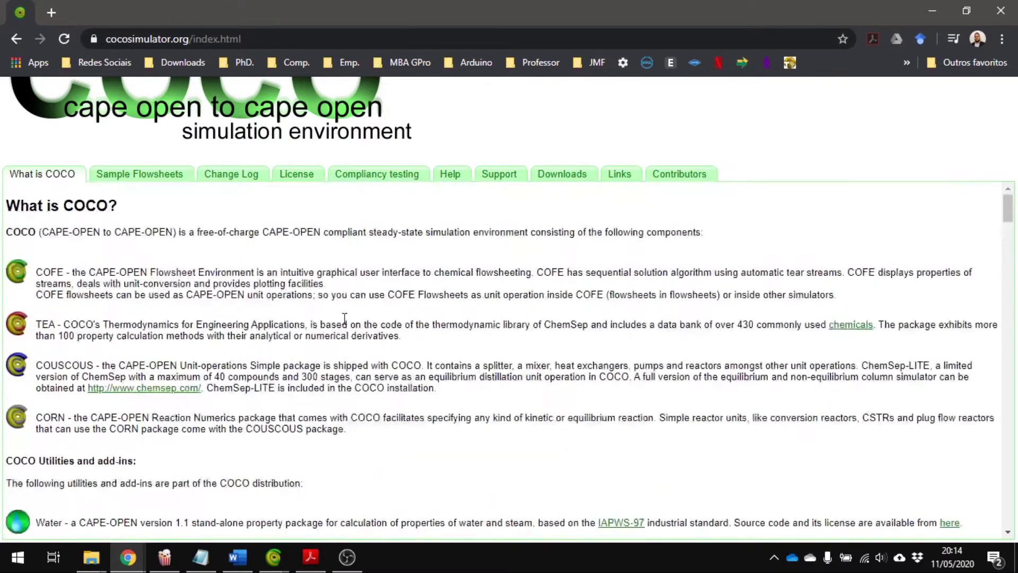
pyautogui.moveTo(10, 204); pyautogui.dragTo(280, 242)
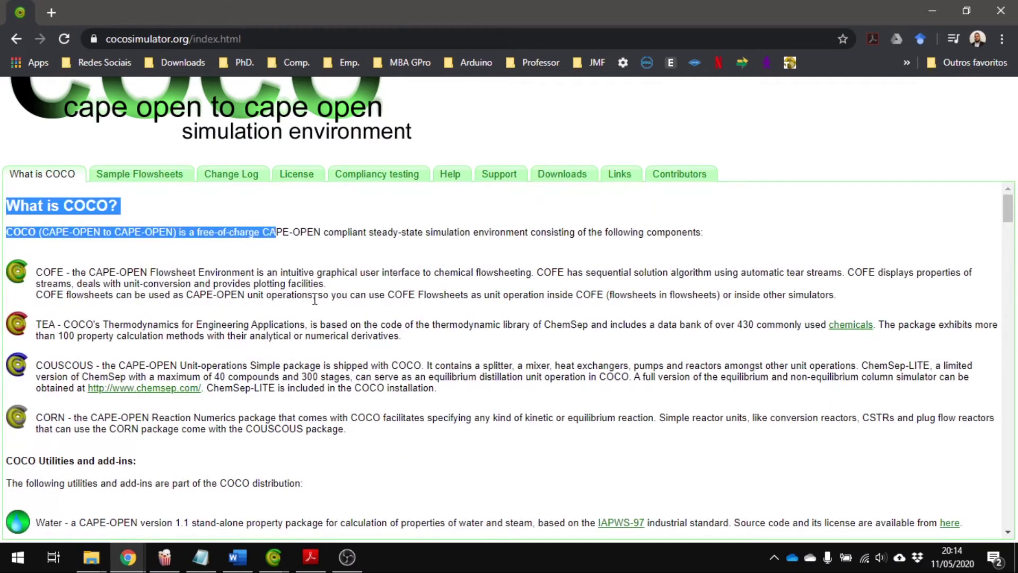
pyautogui.click(313, 296)
# Look through the flowsheet screenshots and unit operations down to the Download COCO section, and open the Download Page
pyautogui.scroll(-15, 304, 310)
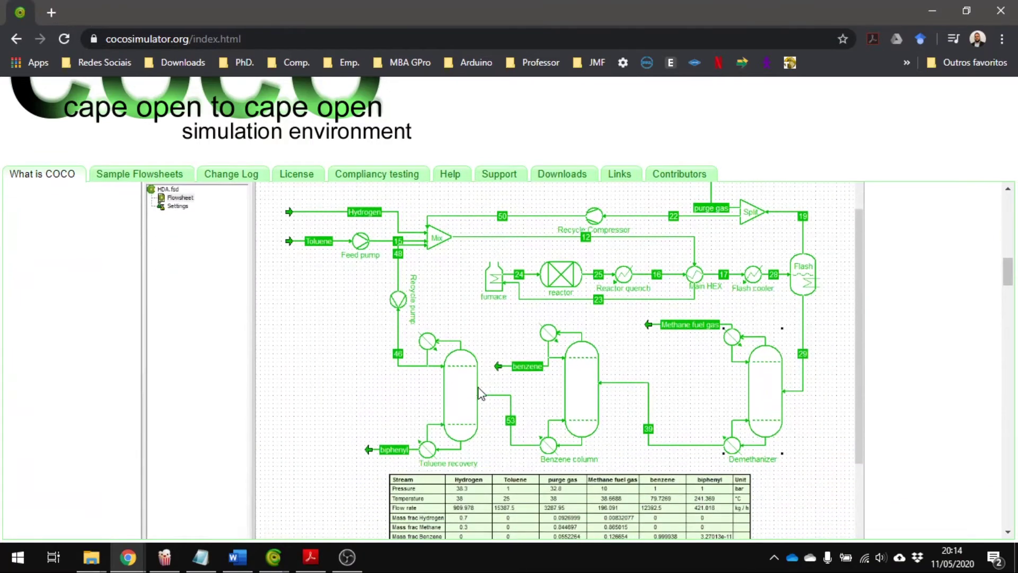
pyautogui.scroll(-1, 646, 407)
pyautogui.scroll(-20, 645, 407)
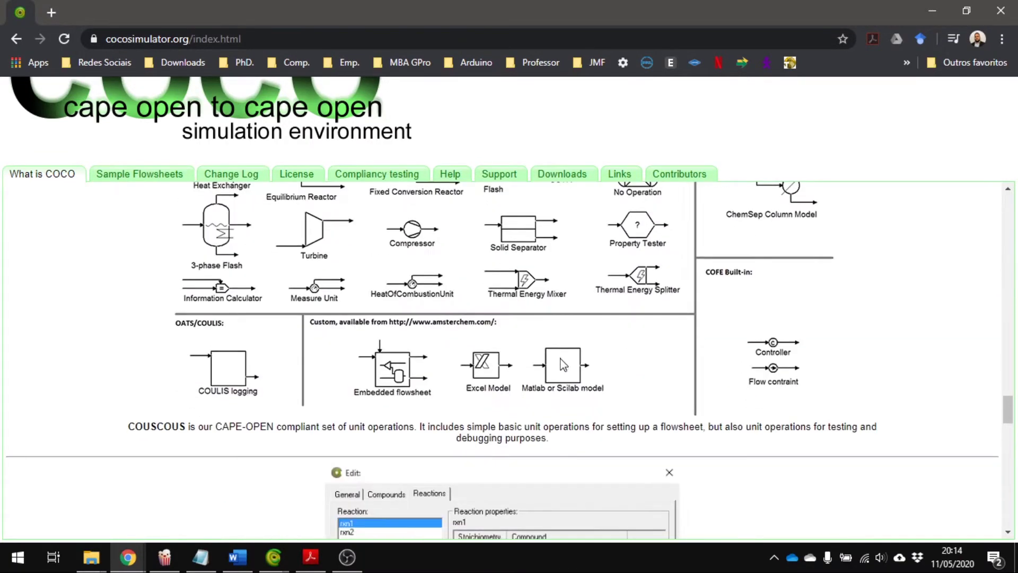
pyautogui.scroll(-15, 516, 381)
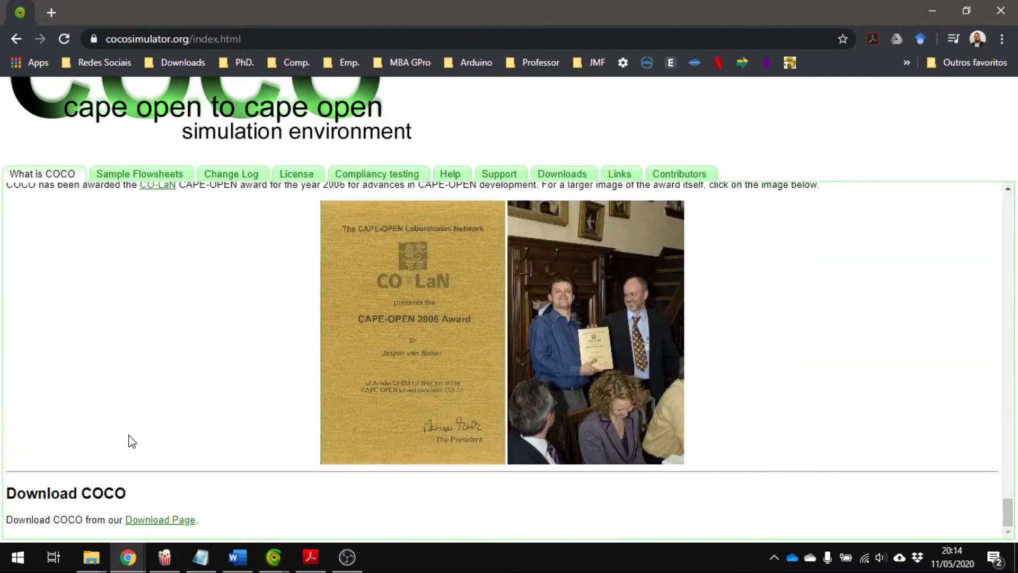
pyautogui.moveTo(8, 486); pyautogui.dragTo(202, 515)
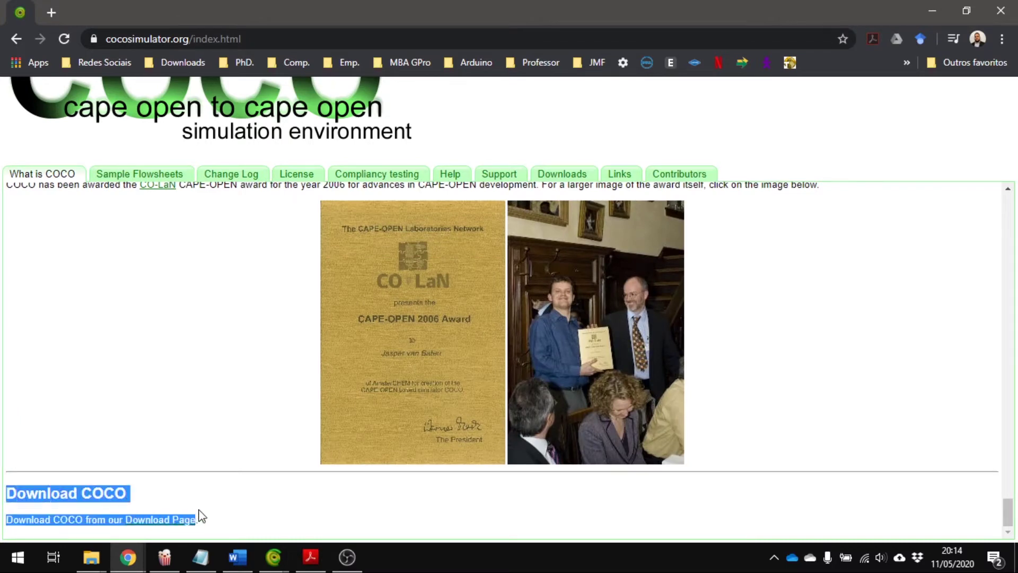
pyautogui.click(150, 520)
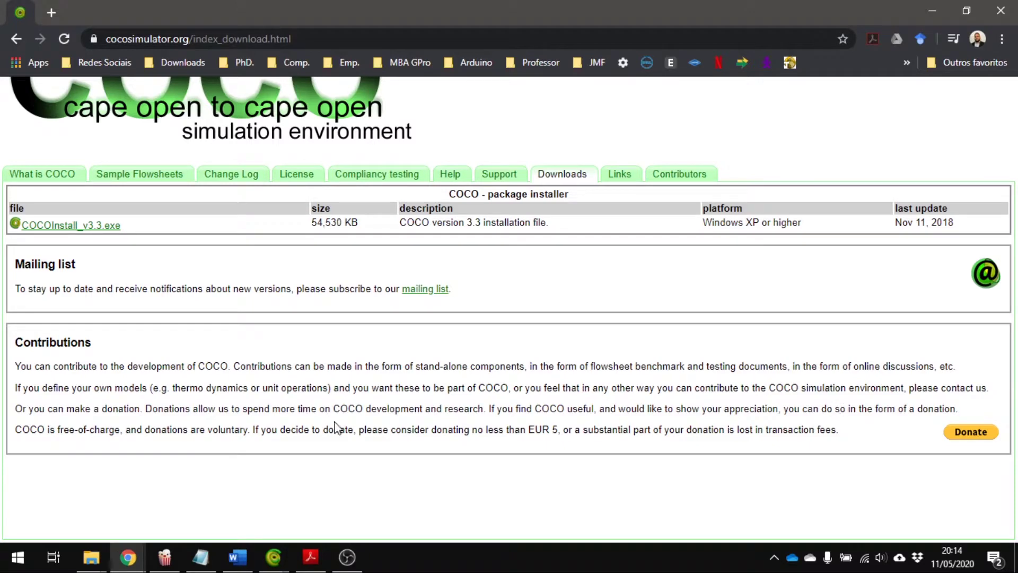
# Read the Contributions section of the download page and return to the What is COCO page
pyautogui.moveTo(16, 338); pyautogui.dragTo(848, 438)
pyautogui.click(785, 403)
pyautogui.click(70, 180)
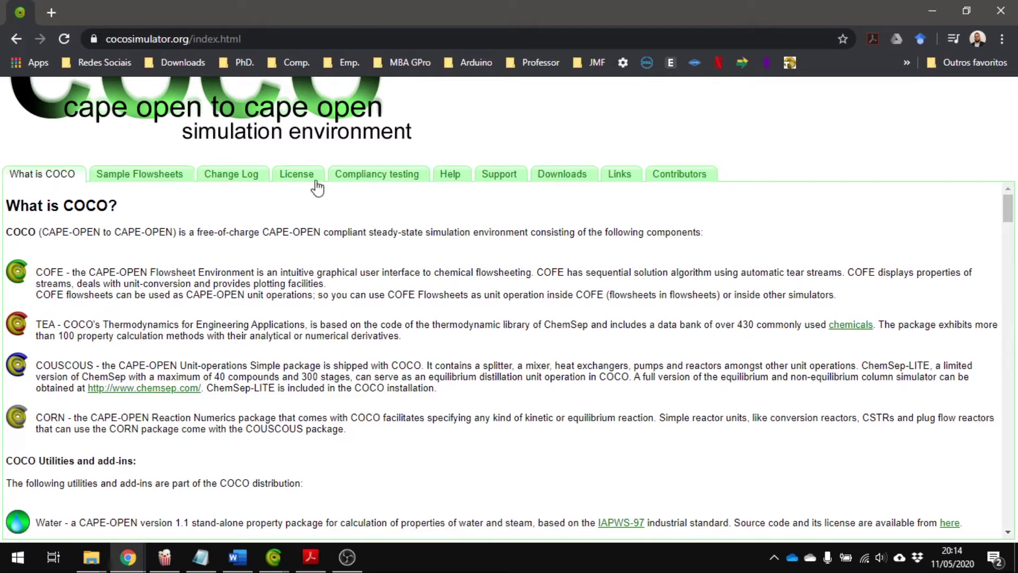
# Open the Links page and highlight the CAPE-OPEN links, including ChemSep Seperation Process Modelling
pyautogui.click(618, 175)
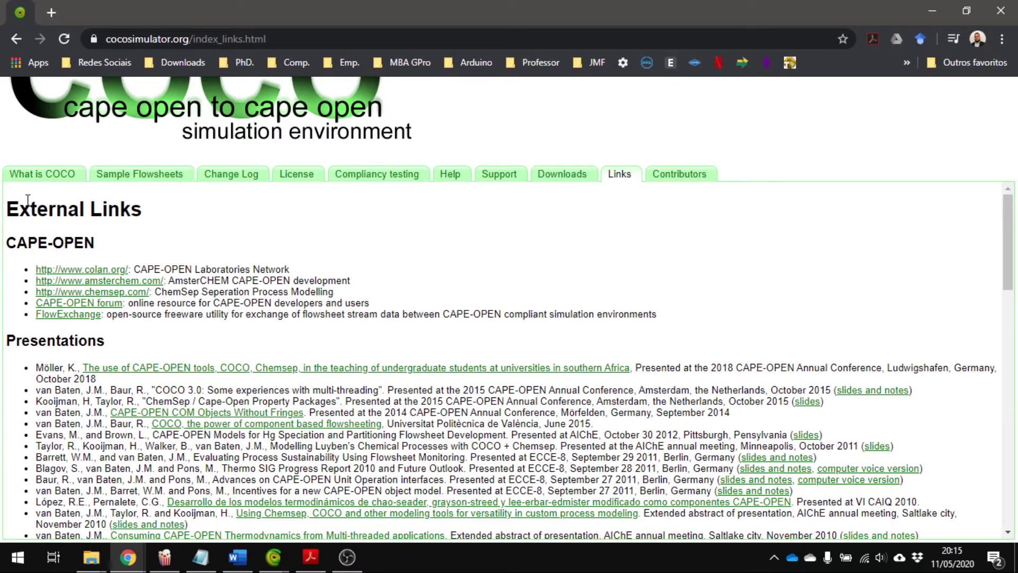
pyautogui.moveTo(15, 239); pyautogui.dragTo(674, 315)
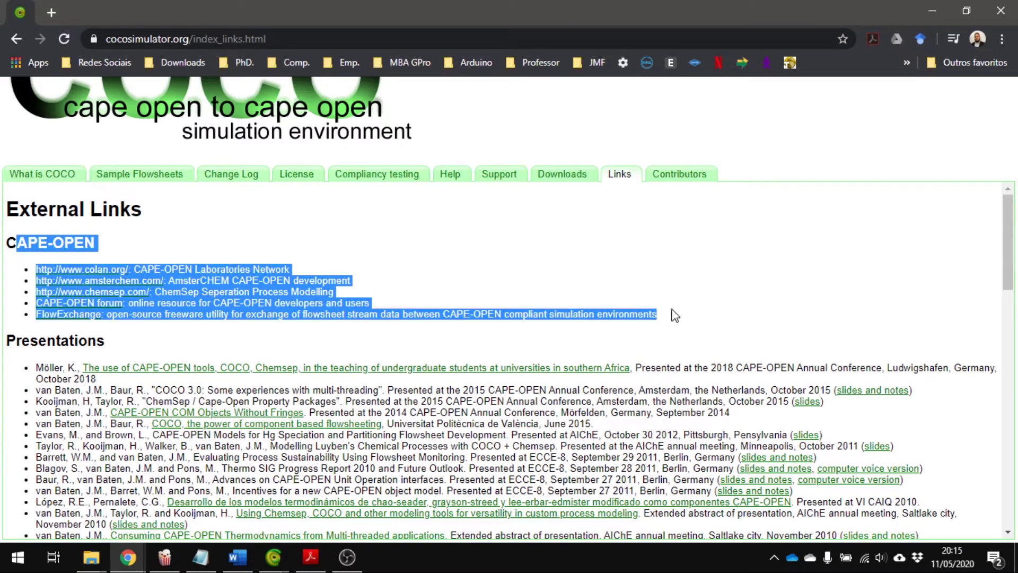
pyautogui.click(228, 277)
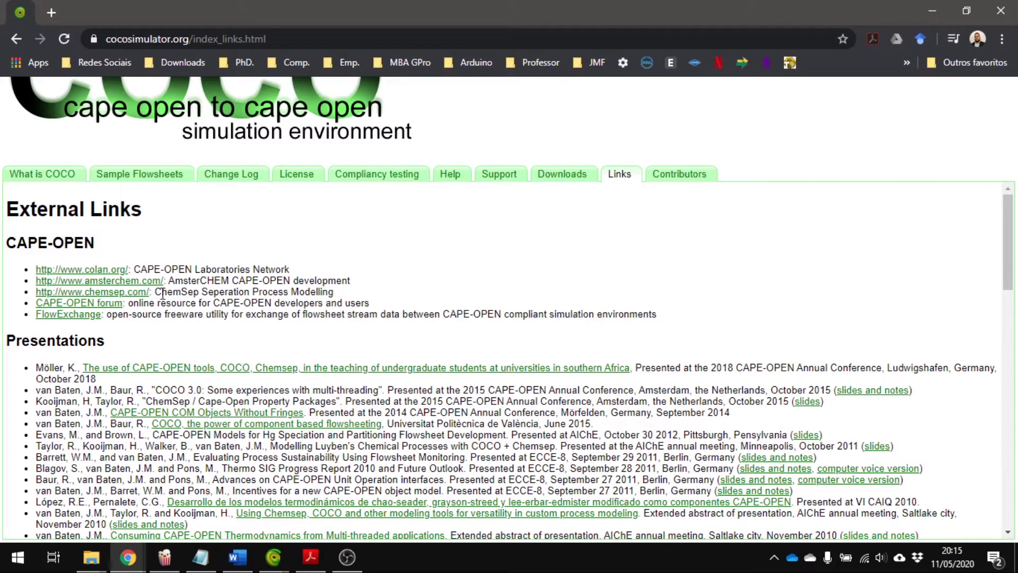
pyautogui.moveTo(159, 291); pyautogui.dragTo(346, 296)
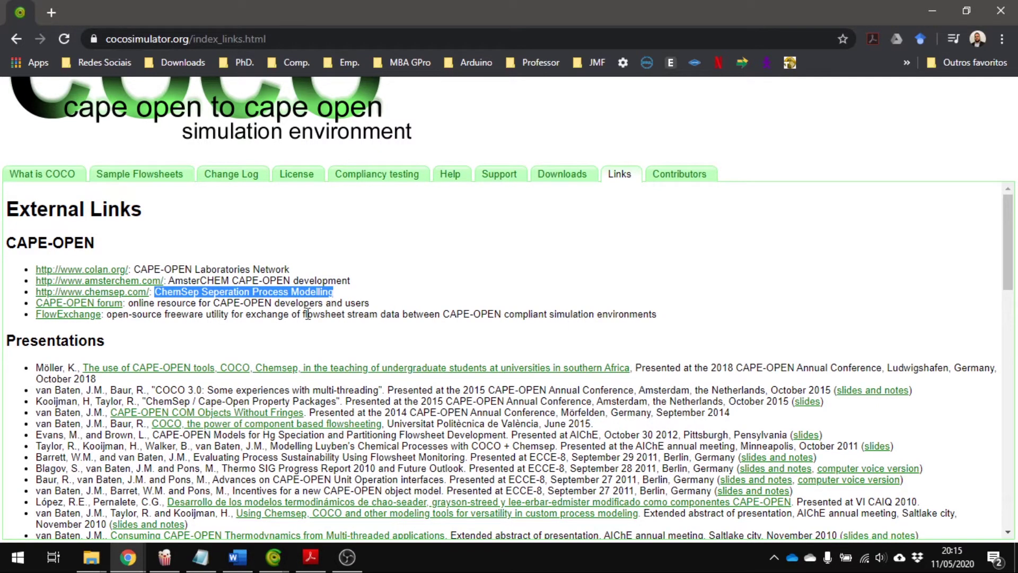
# Examine the Presentations list on the Links page
pyautogui.scroll(-3, 309, 312)
pyautogui.moveTo(10, 184); pyautogui.dragTo(162, 305)
pyautogui.scroll(4, 312, 305)
pyautogui.click(330, 285)
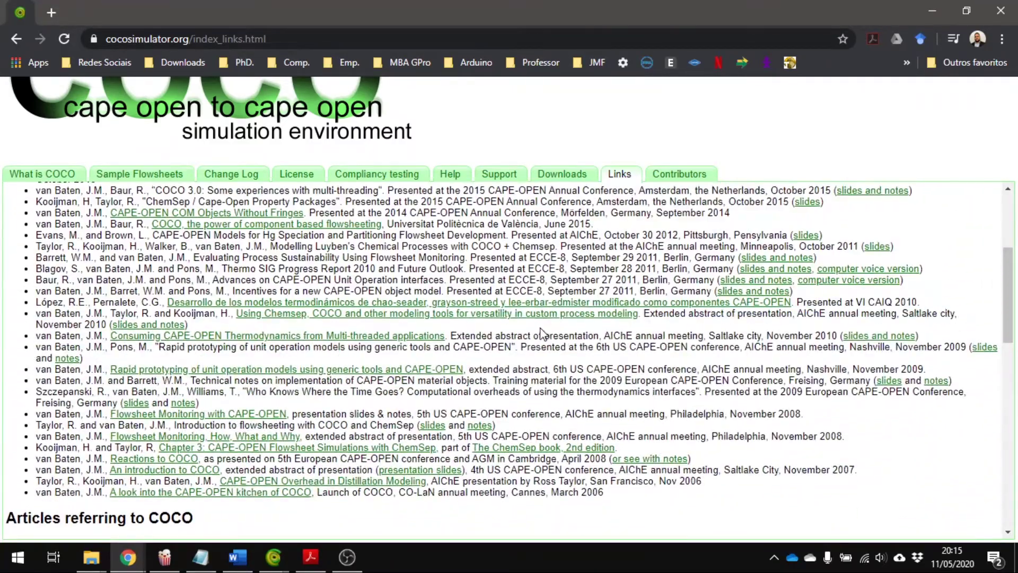
pyautogui.scroll(3, 371, 371)
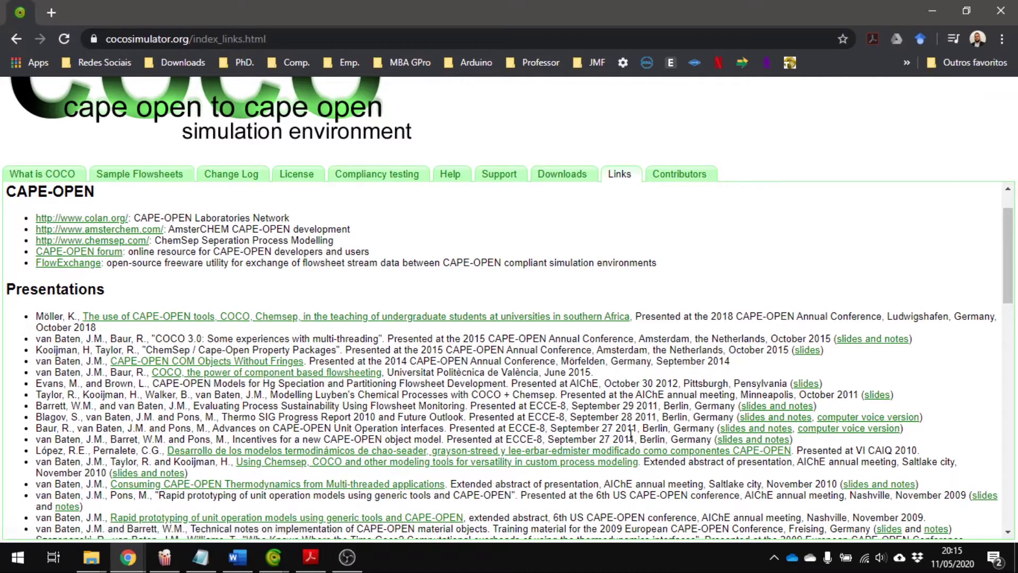
# Examine the Articles referring to COCO and their publication years, and return to the start of the Links page
pyautogui.scroll(-10, 610, 430)
pyautogui.scroll(-1, 602, 430)
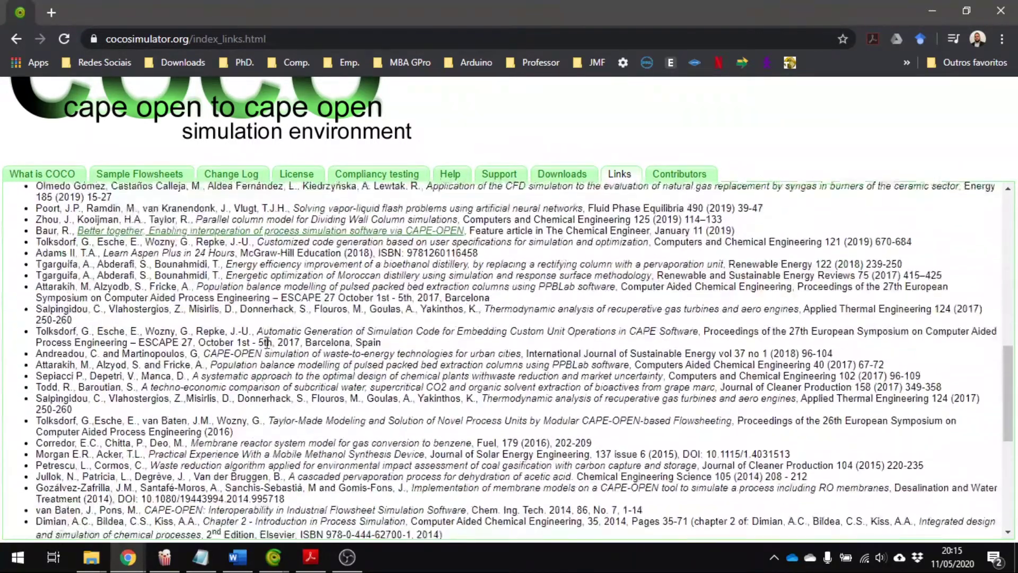
pyautogui.scroll(1, 265, 333)
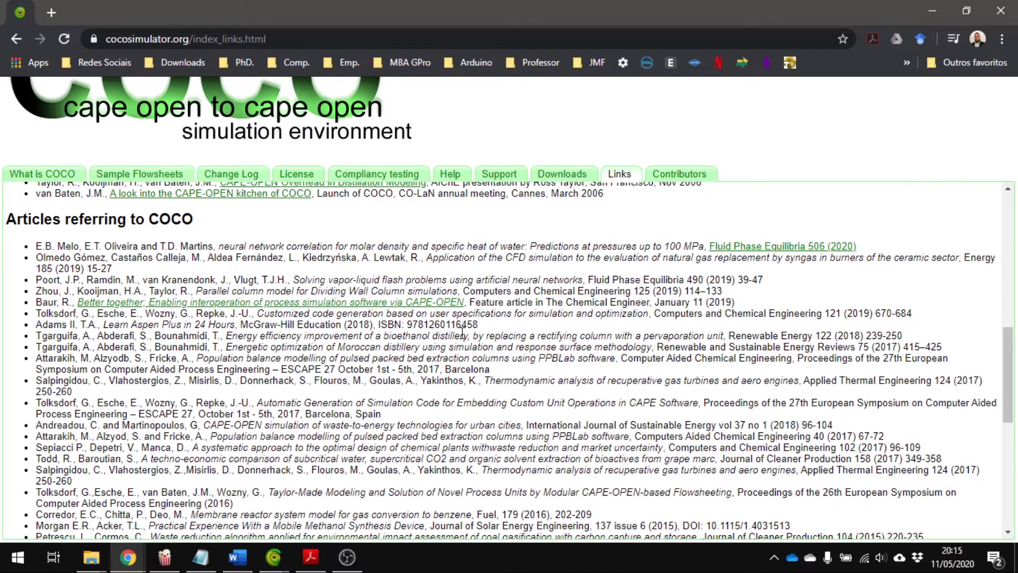
pyautogui.scroll(-4, 345, 358)
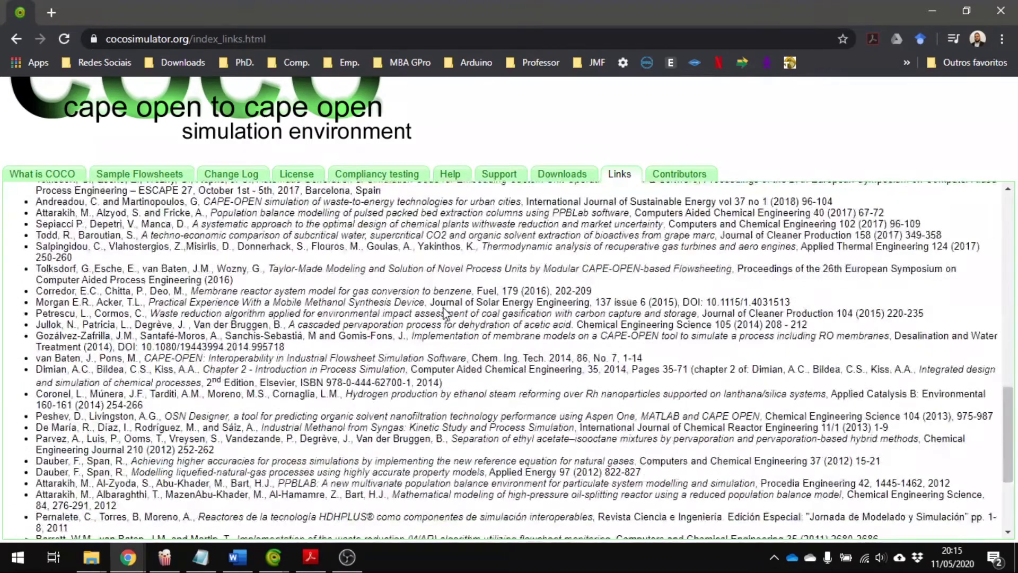
pyautogui.scroll(4, 444, 312)
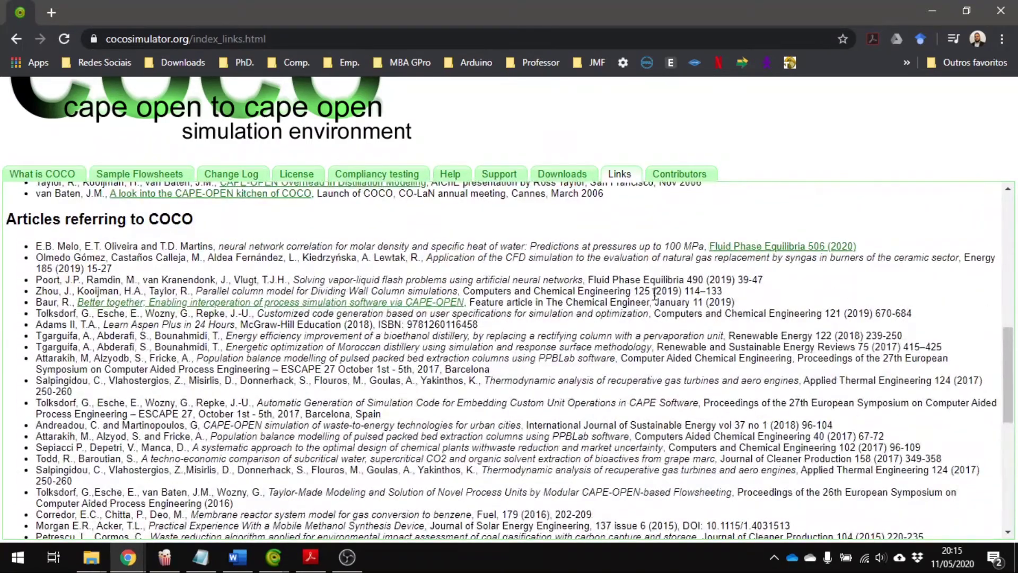
pyautogui.moveTo(656, 290); pyautogui.dragTo(682, 290)
pyautogui.moveTo(862, 337); pyautogui.dragTo(833, 337)
pyautogui.click(525, 359)
pyautogui.scroll(10, 700, 337)
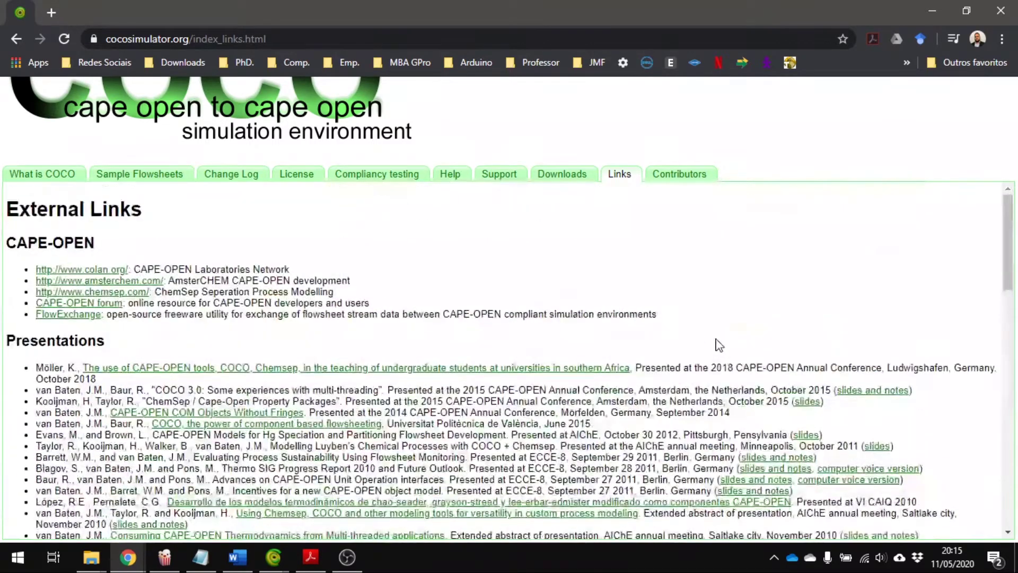
# Reopen the What is COCO page and review the listed components, utilities and add-ins
pyautogui.click(63, 178)
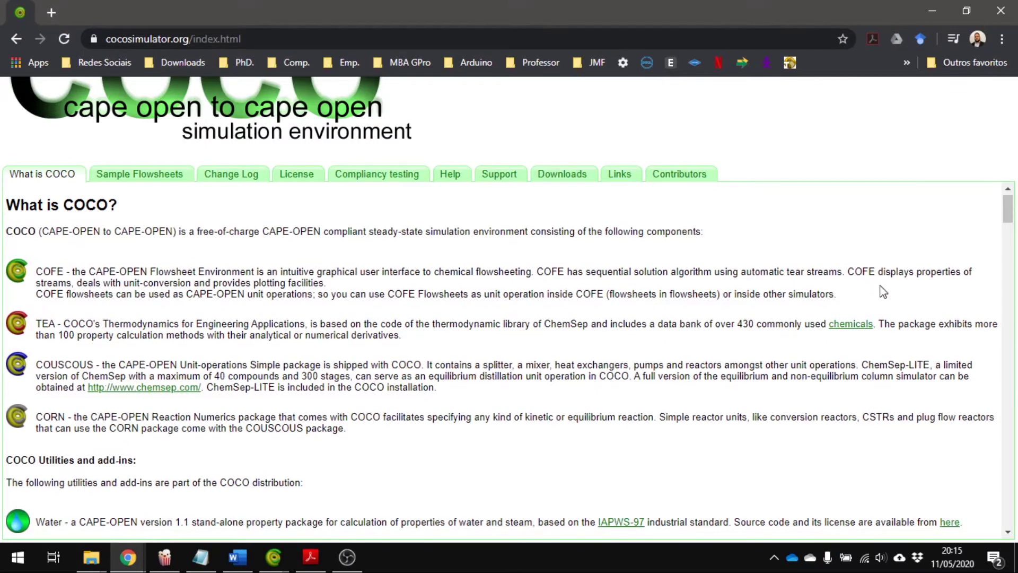
pyautogui.scroll(-7, 891, 292)
pyautogui.scroll(7, 881, 303)
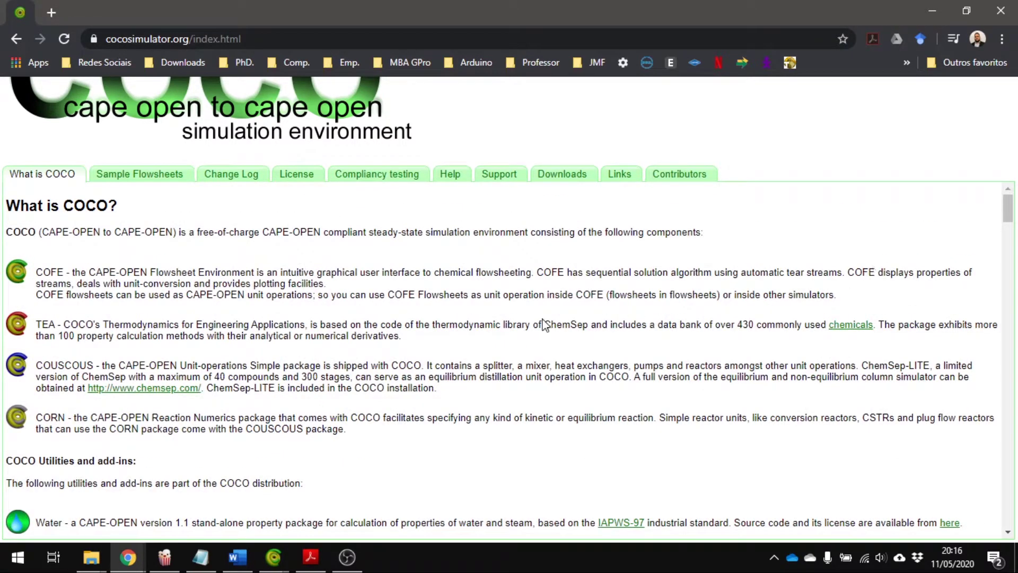
pyautogui.scroll(-7, 881, 255)
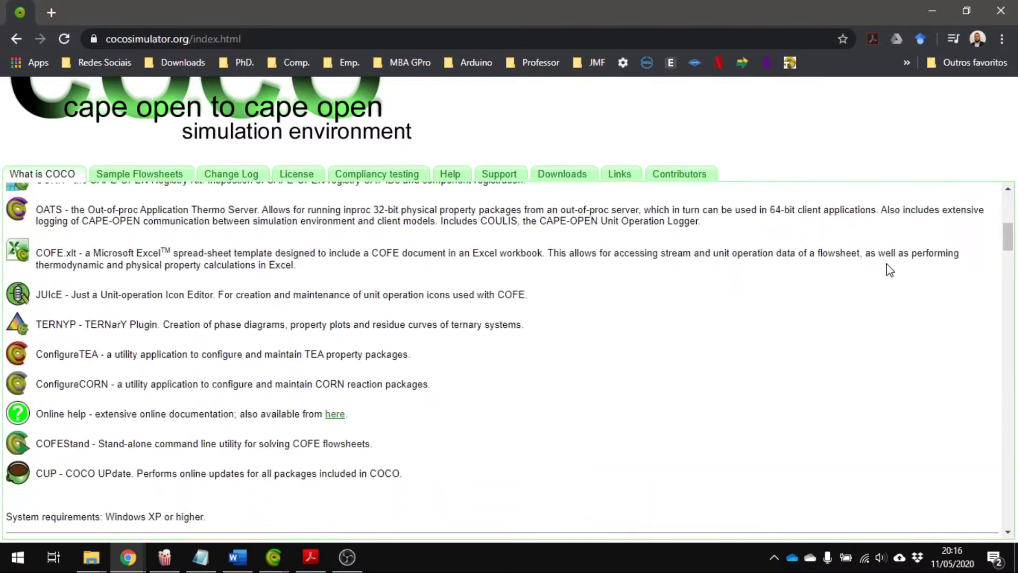
pyautogui.scroll(-3, 890, 270)
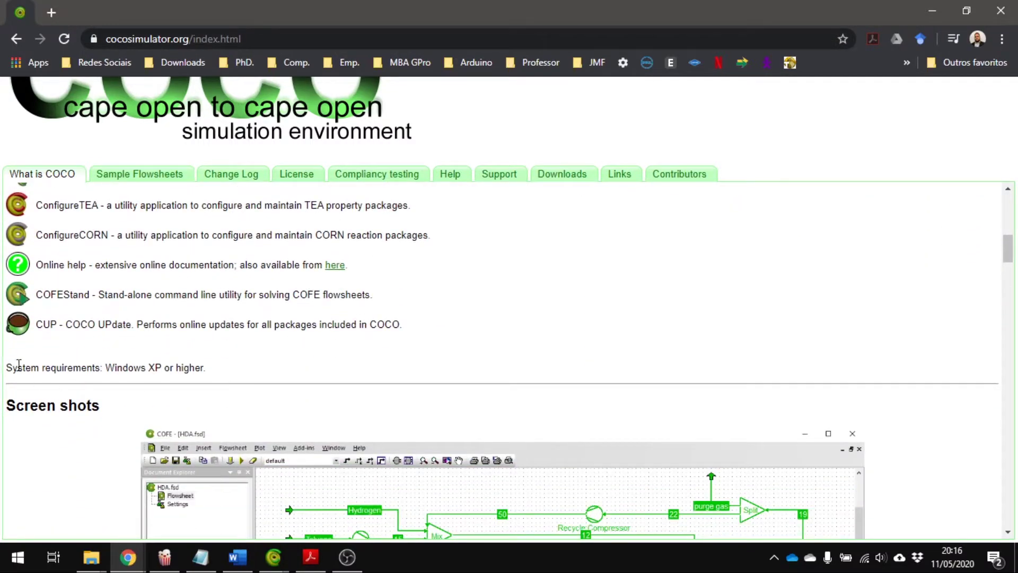
# Highlight the system requirements line on the What is COCO page, particularly "Windows XP or higher"
pyautogui.moveTo(7, 367); pyautogui.dragTo(214, 375)
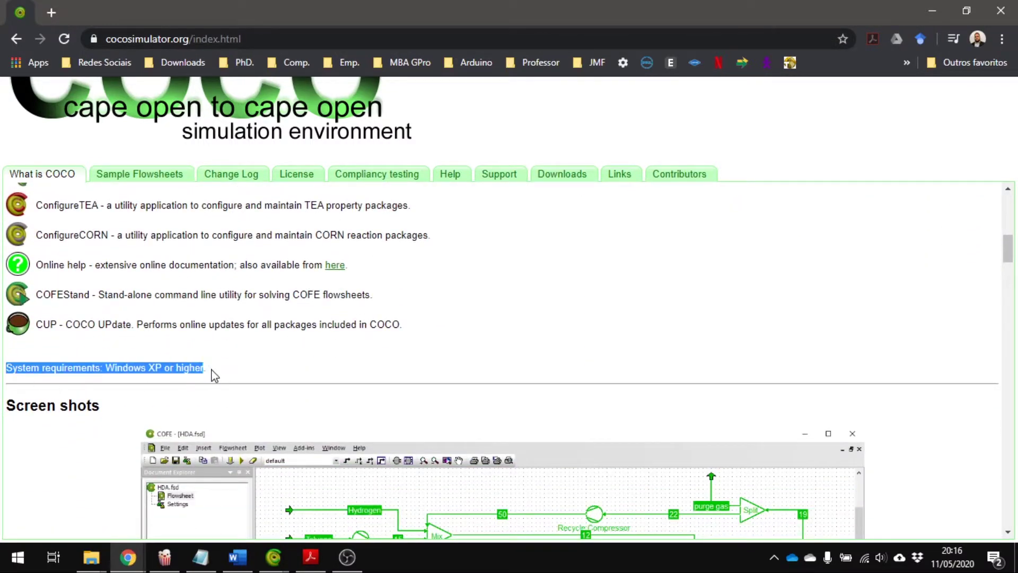
pyautogui.click(236, 385)
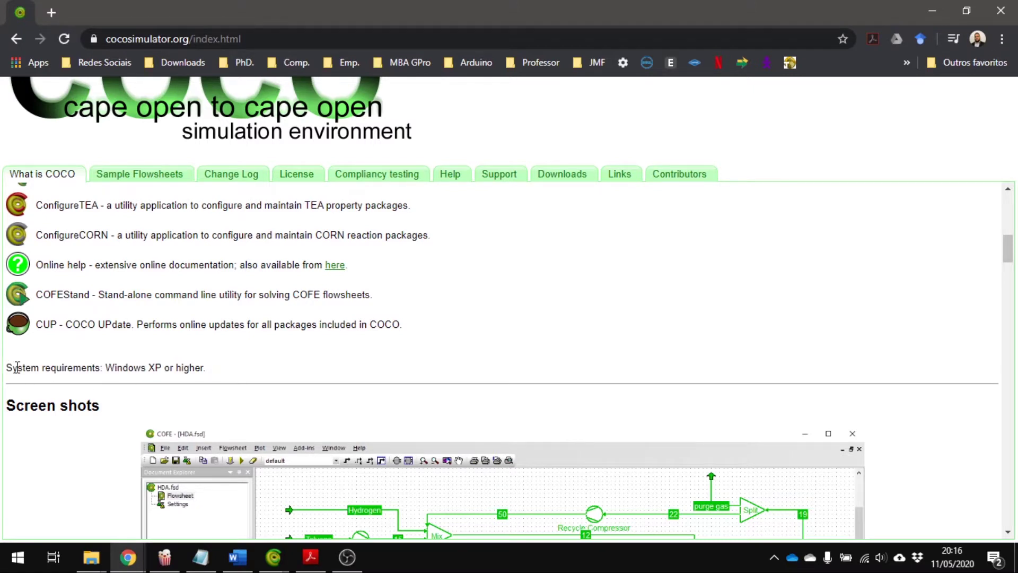
pyautogui.moveTo(8, 367); pyautogui.dragTo(227, 375)
pyautogui.click(228, 377)
pyautogui.moveTo(105, 367); pyautogui.dragTo(220, 372)
pyautogui.click(220, 377)
pyautogui.moveTo(105, 367); pyautogui.dragTo(243, 373)
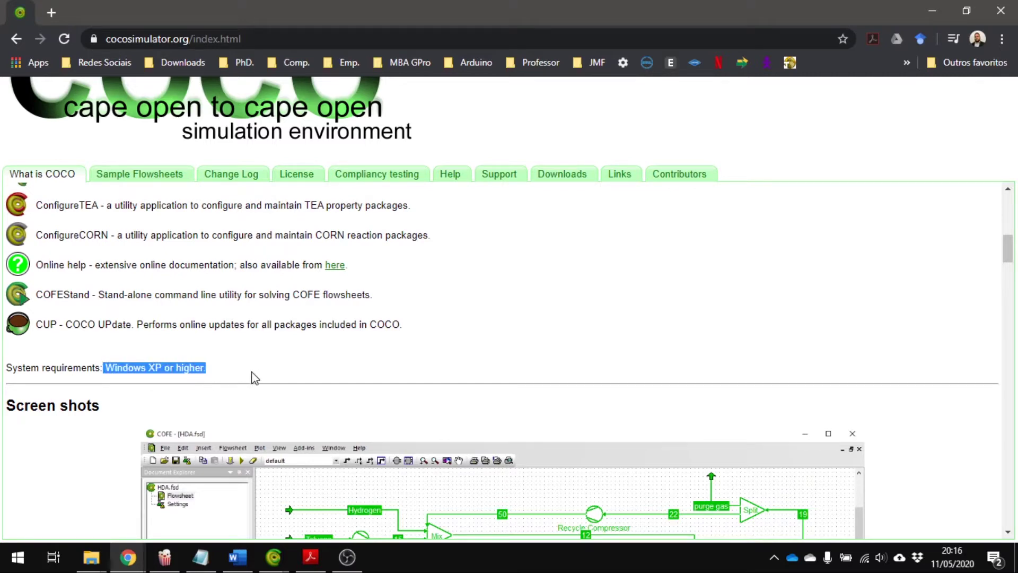
pyautogui.click(227, 369)
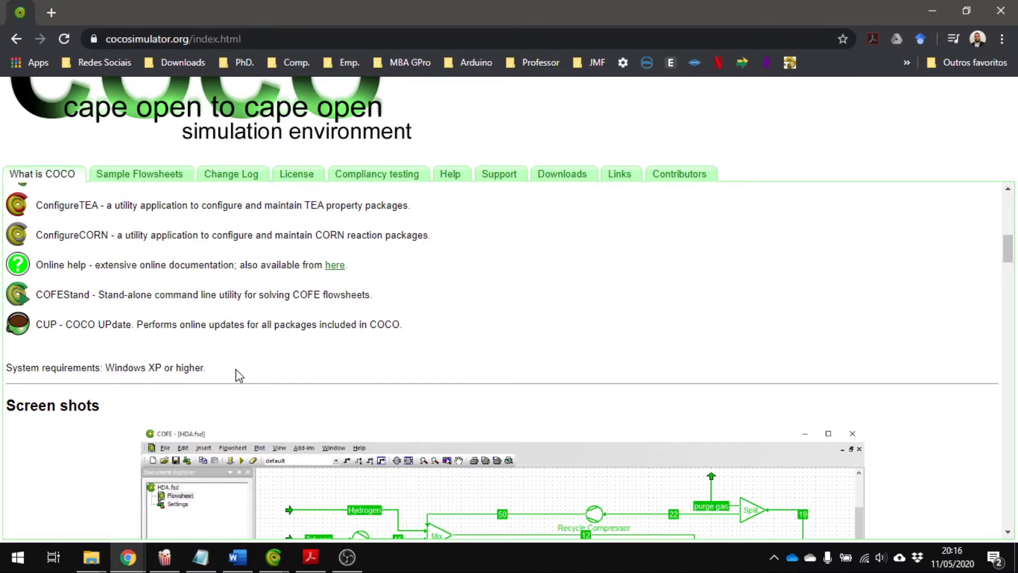
pyautogui.scroll(5, 231, 374)
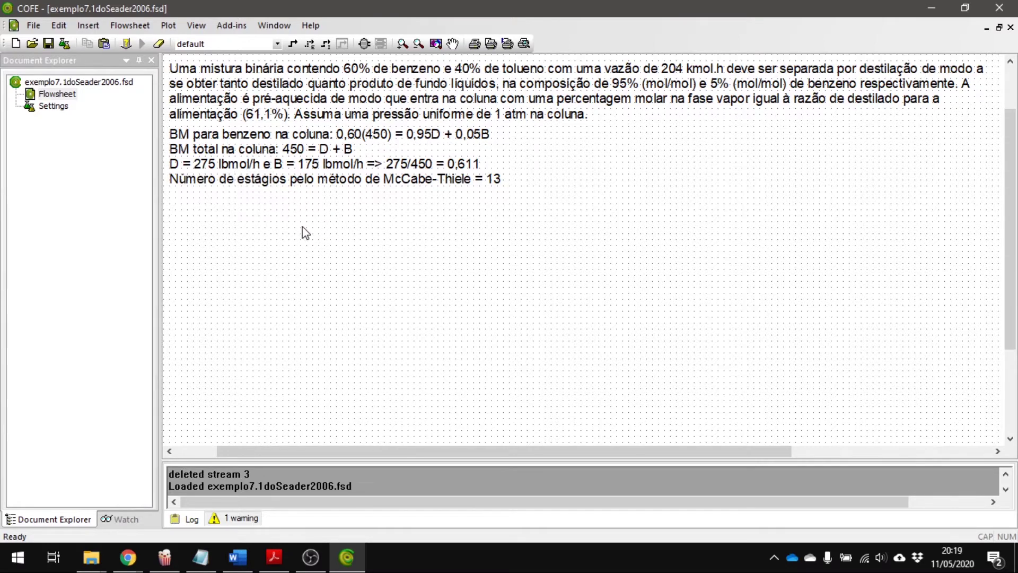
# Remove the C1_C2 (EOS) property package from the flowsheet configuration, accepting the removal of its compounds
pyautogui.click(65, 45)
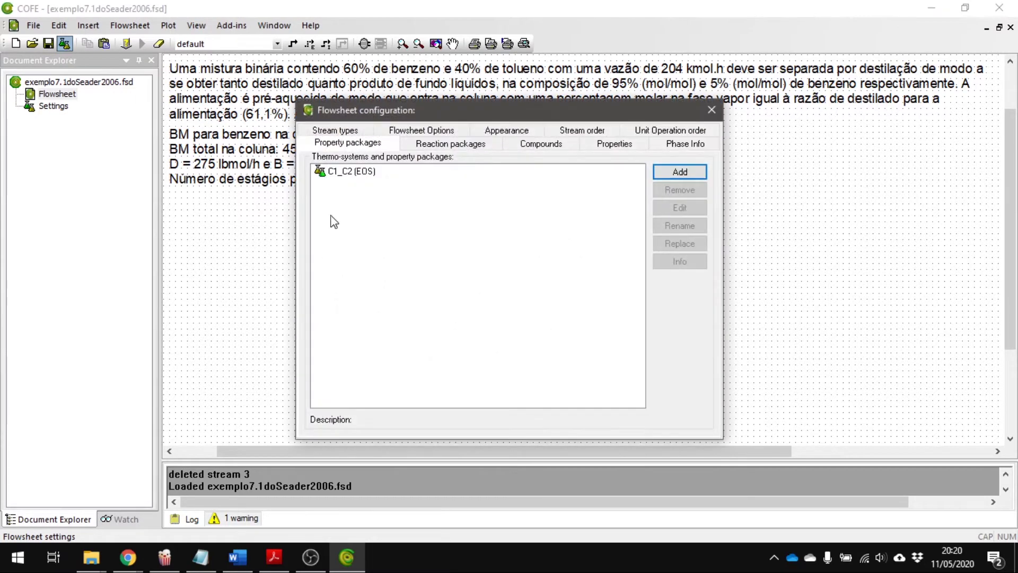
pyautogui.click(345, 172)
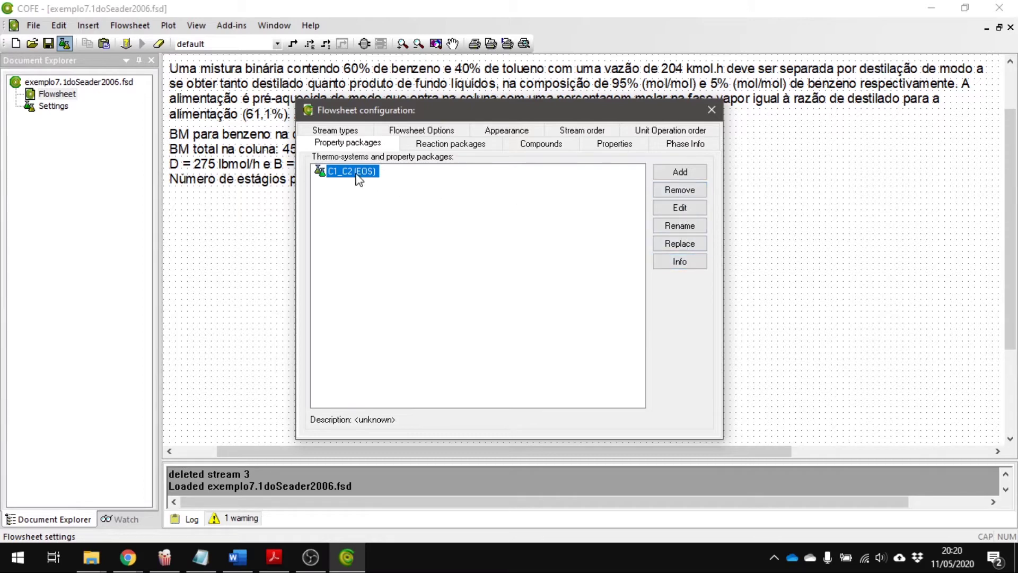
pyautogui.click(674, 191)
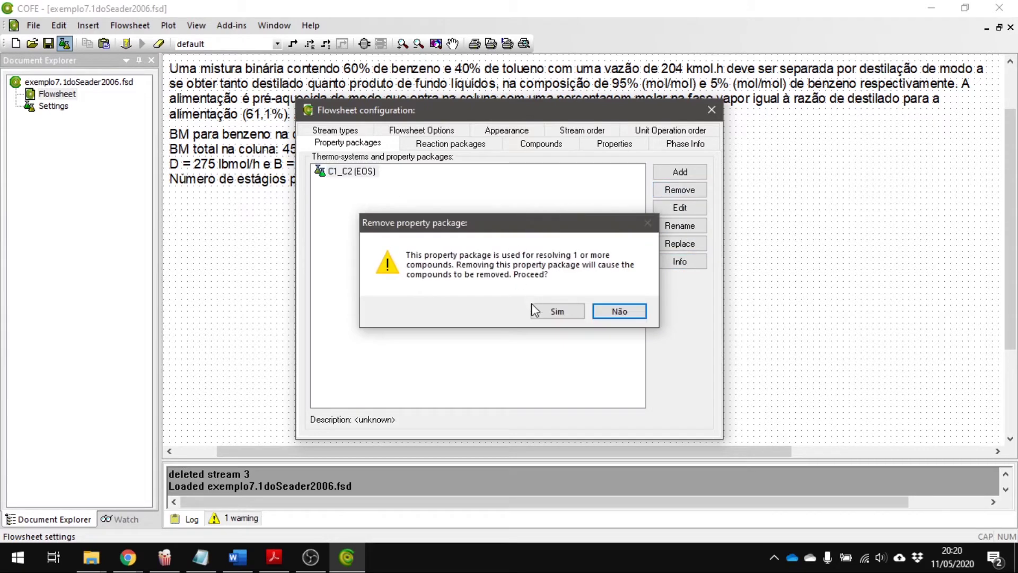
pyautogui.click(561, 313)
pyautogui.click(573, 321)
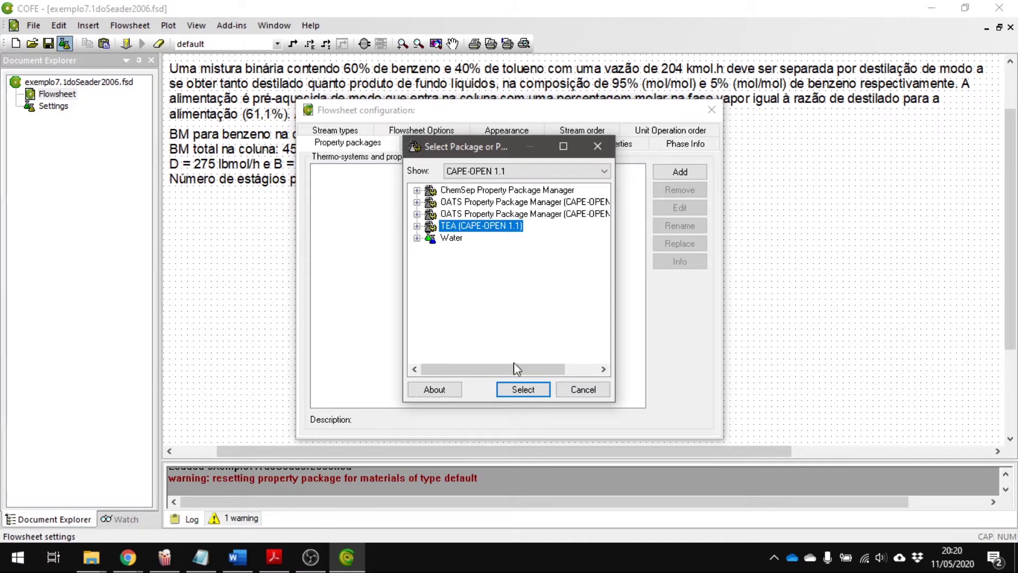
# Add the C1_C2 (EOS) property package from TEA (CAPE-OPEN 1.1) and assign it to the default stream type
pyautogui.click(536, 389)
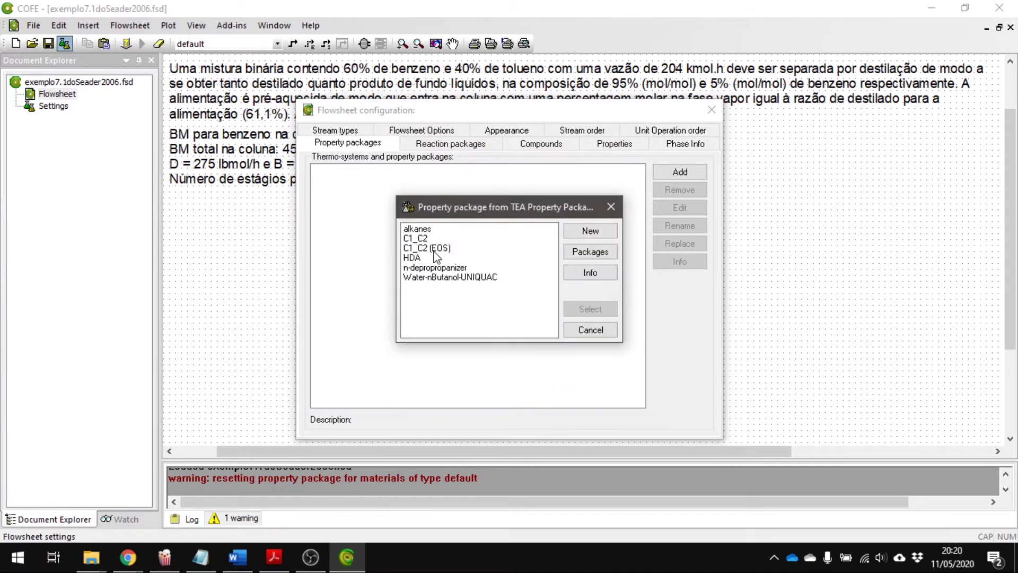
pyautogui.click(436, 249)
pyautogui.click(424, 239)
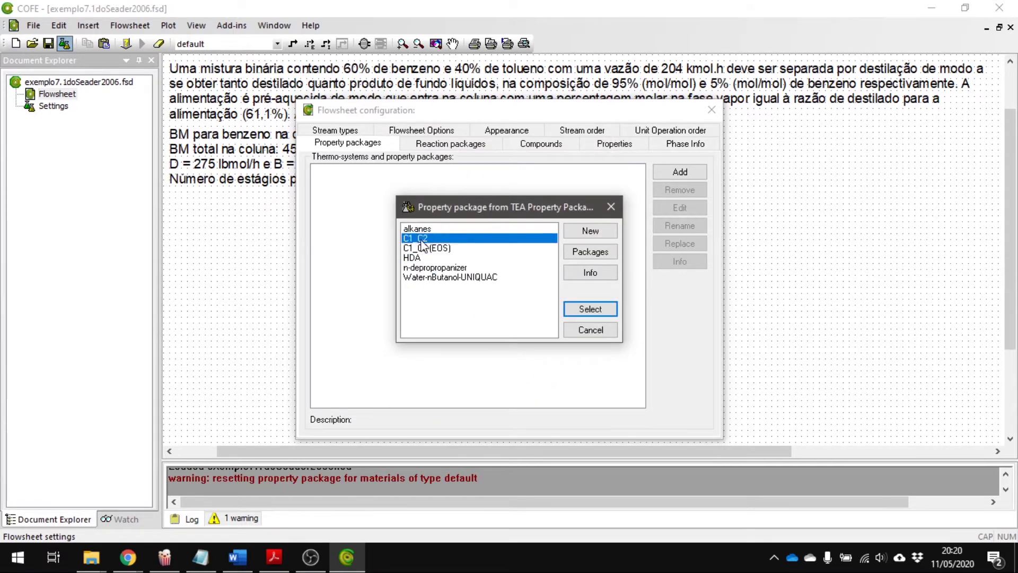
pyautogui.click(420, 229)
pyautogui.click(426, 248)
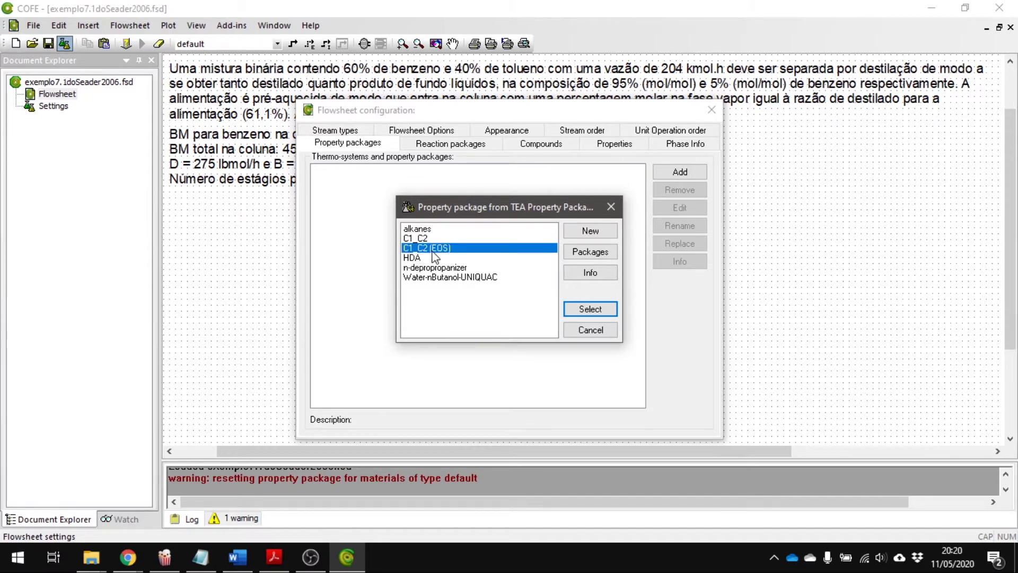
pyautogui.click(588, 309)
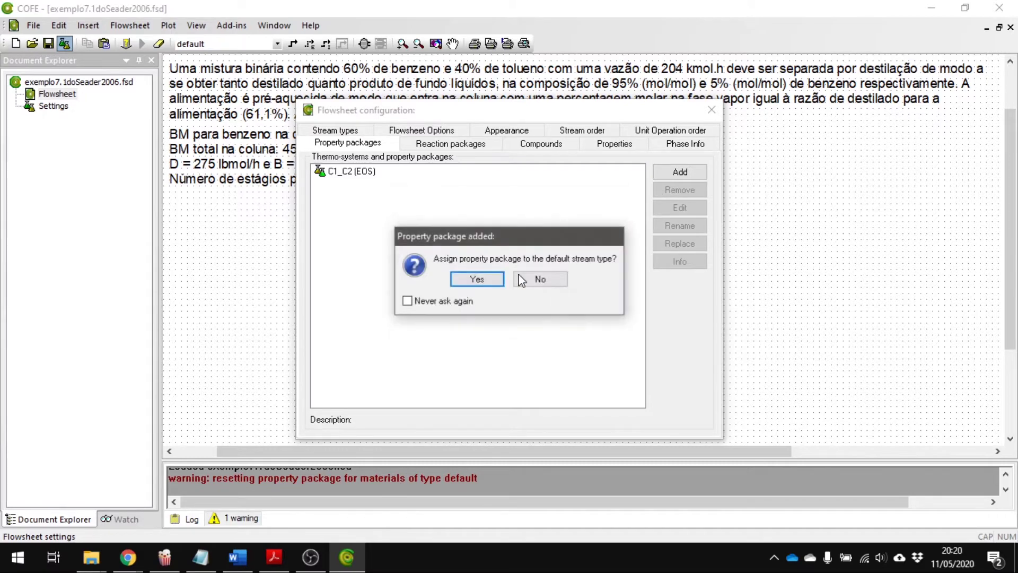
pyautogui.click(489, 281)
# Edit the C1_C2 (EOS) package definition and delete its compounds Methane and Ethane
pyautogui.click(356, 172)
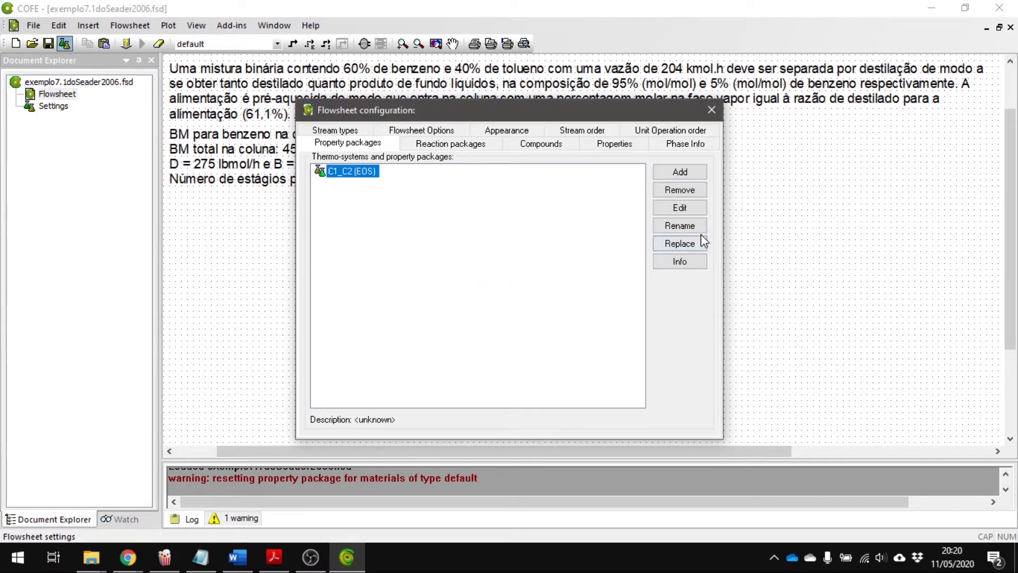
pyautogui.click(692, 209)
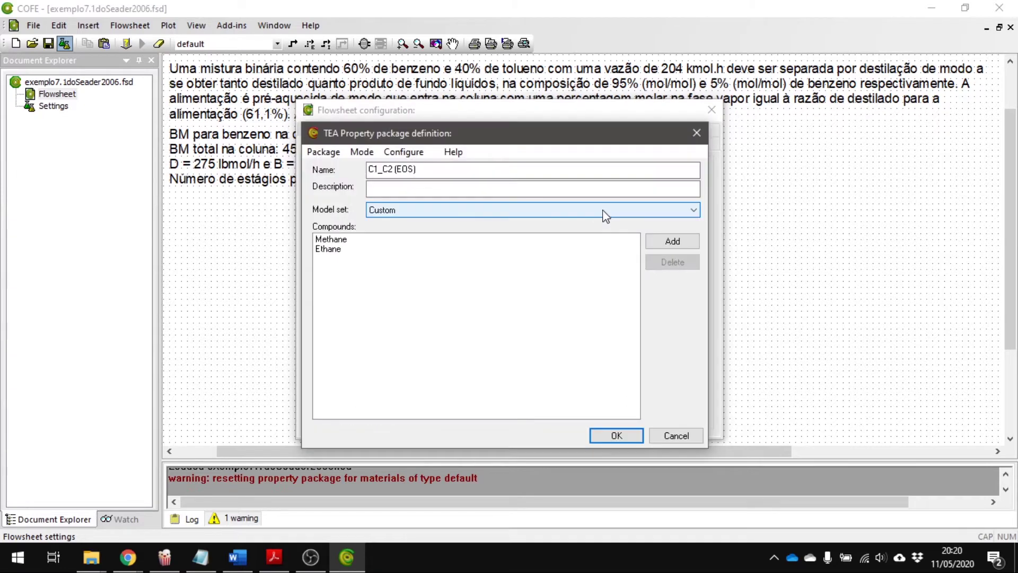
pyautogui.click(336, 241)
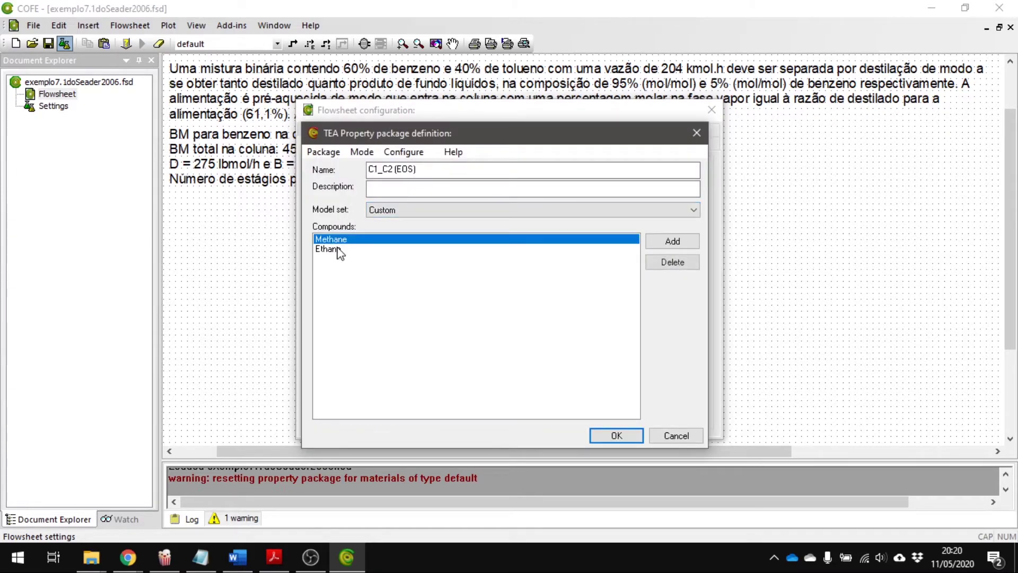
pyautogui.click(337, 249)
pyautogui.click(457, 119)
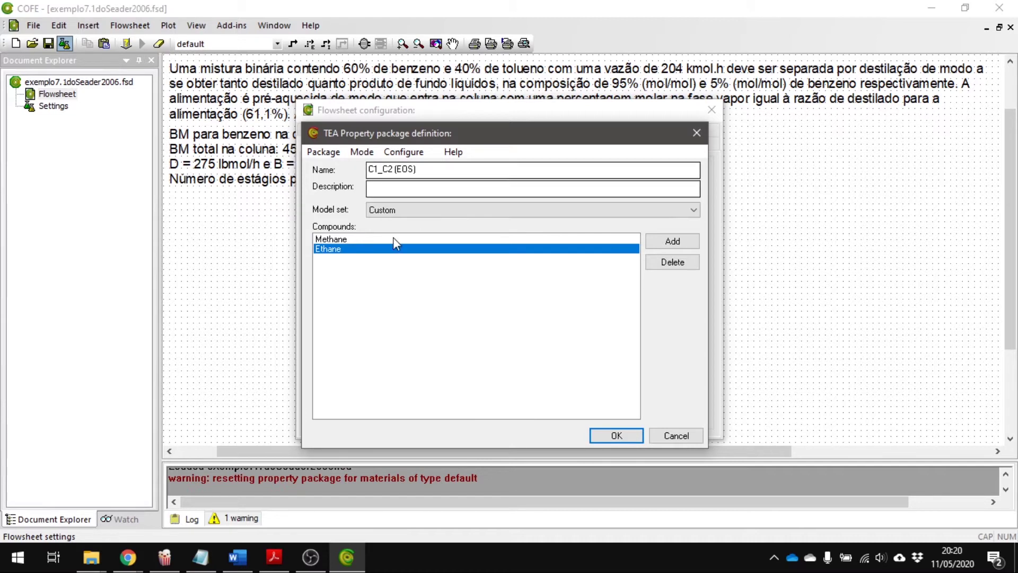
pyautogui.click(339, 239)
pyautogui.click(684, 267)
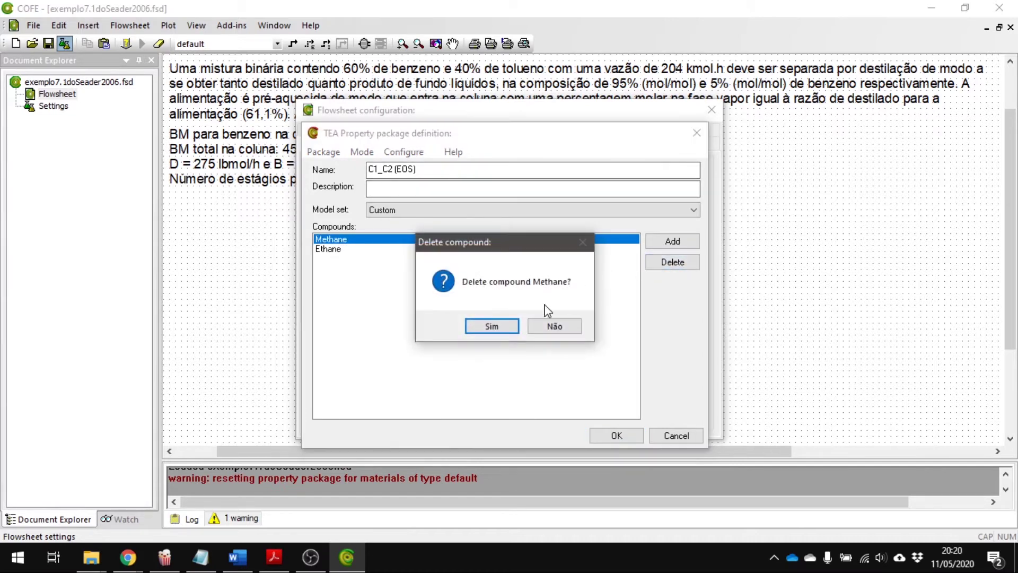
pyautogui.click(507, 326)
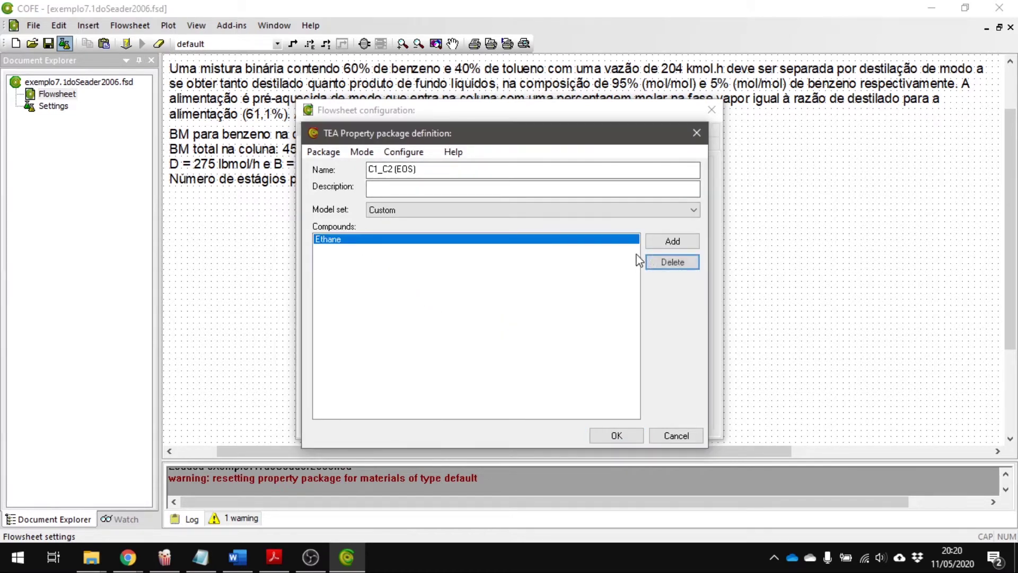
pyautogui.click(672, 262)
pyautogui.click(488, 326)
# Filter the ChemSep1.pcd compounds by "benzene" and add Benzene (C6H6) to the property package
pyautogui.click(672, 241)
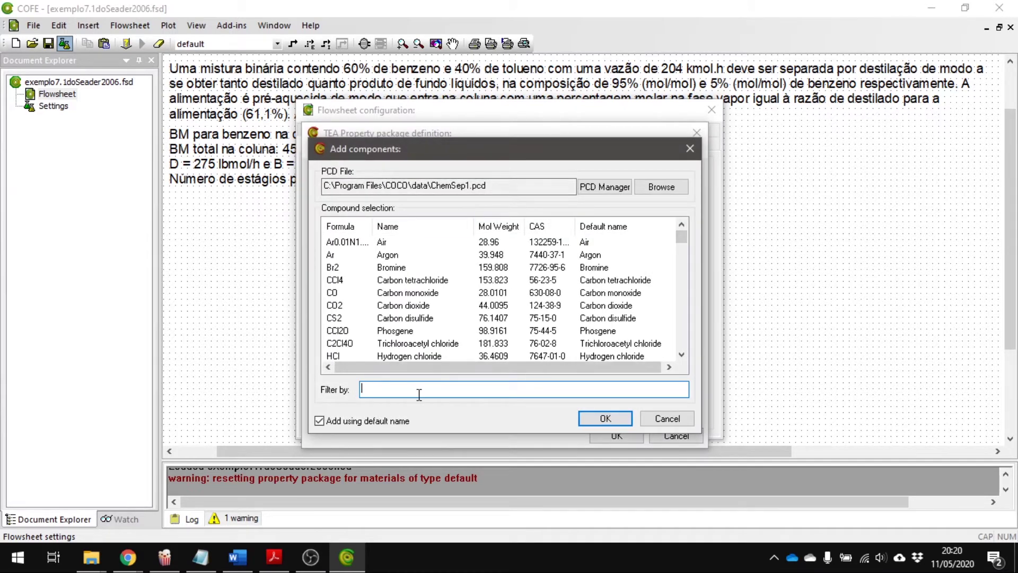
pyautogui.moveTo(681, 236)
pyautogui.mouseDown()
pyautogui.moveTo(681, 354)
pyautogui.moveTo(681, 235)
pyautogui.mouseUp()
pyautogui.write('benzene')
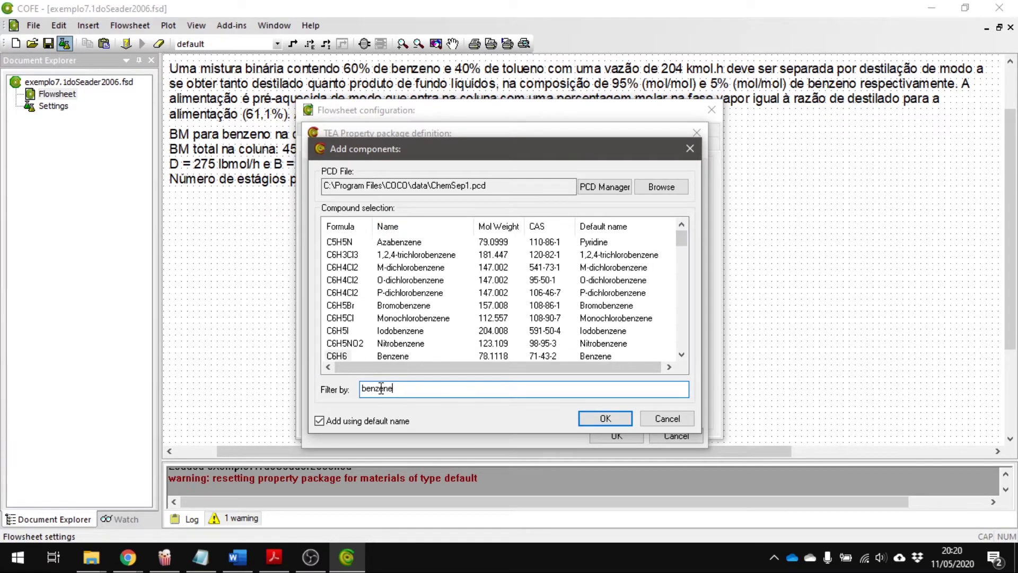
pyautogui.click(408, 355)
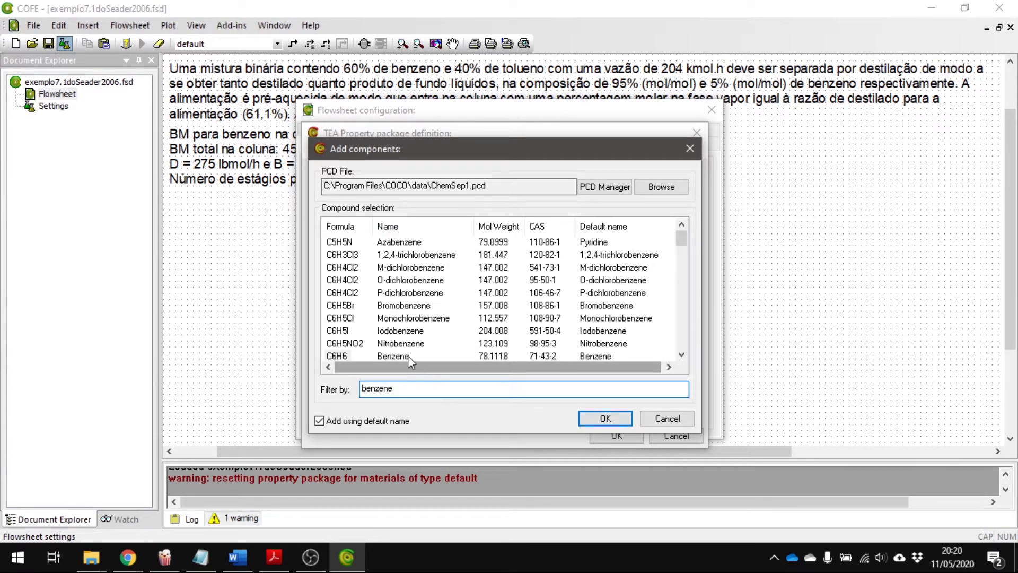
pyautogui.click(342, 356)
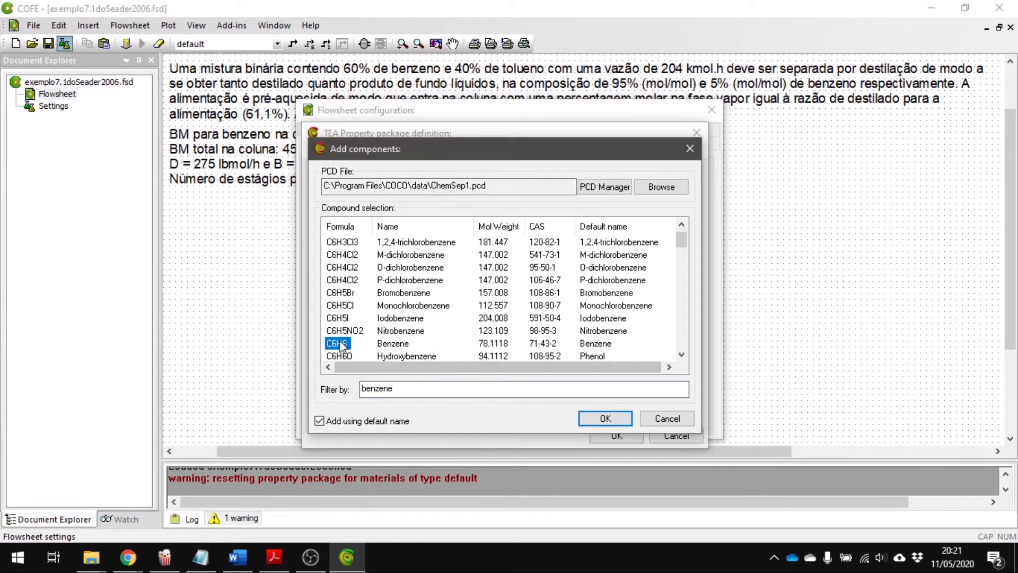
pyautogui.doubleClick(340, 343)
# Add Toluene (C7H8) to the package, filtering by "toluene", and accept mapping both compounds as new ones
pyautogui.click(670, 244)
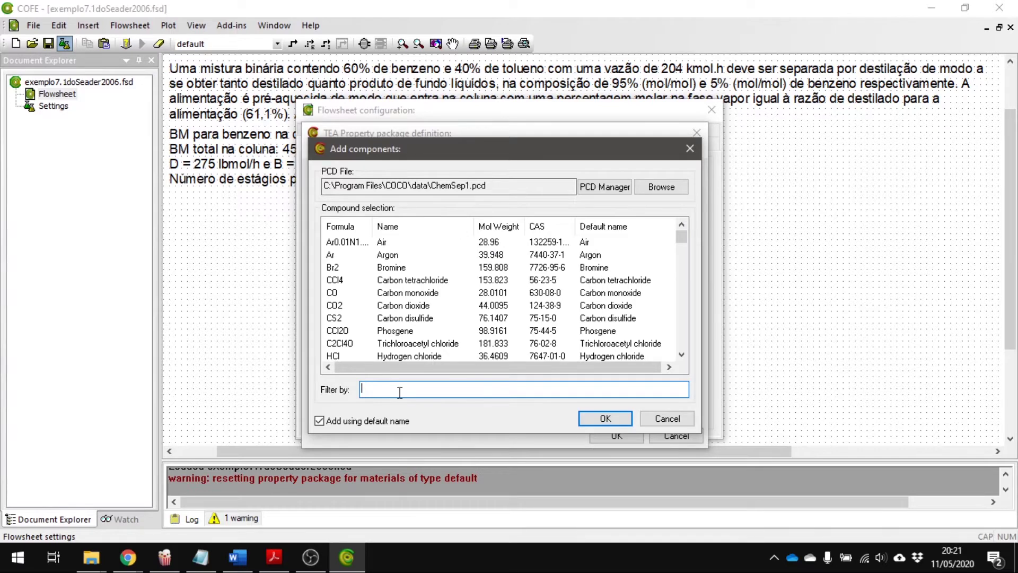
pyautogui.write('toluene')
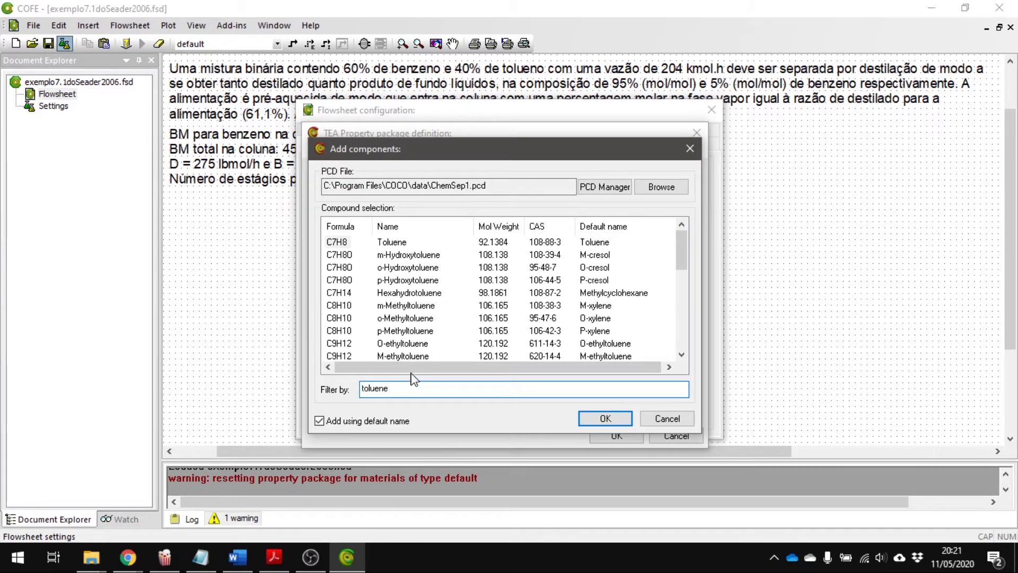
pyautogui.doubleClick(331, 243)
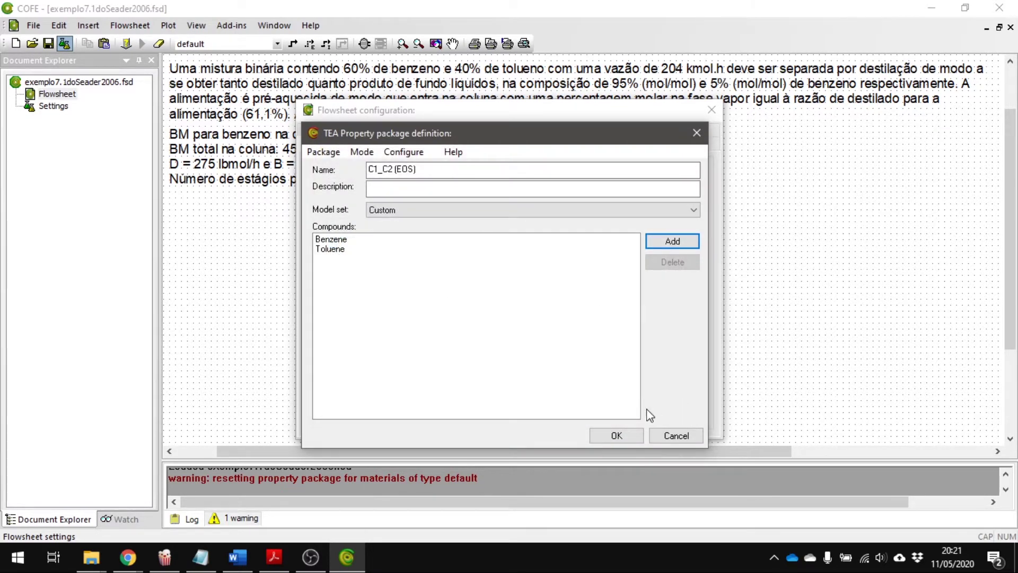
pyautogui.click(628, 434)
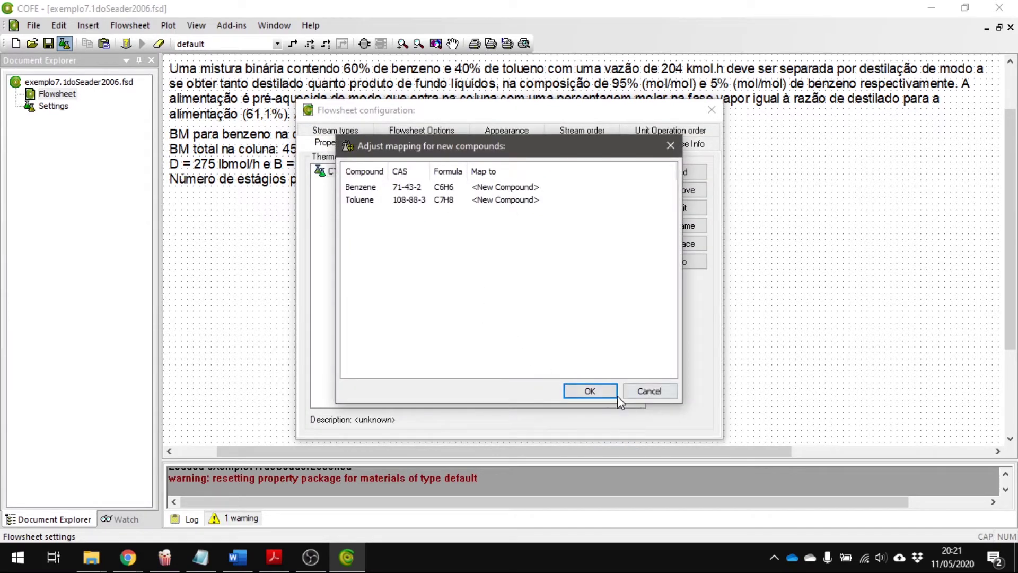
pyautogui.click(589, 391)
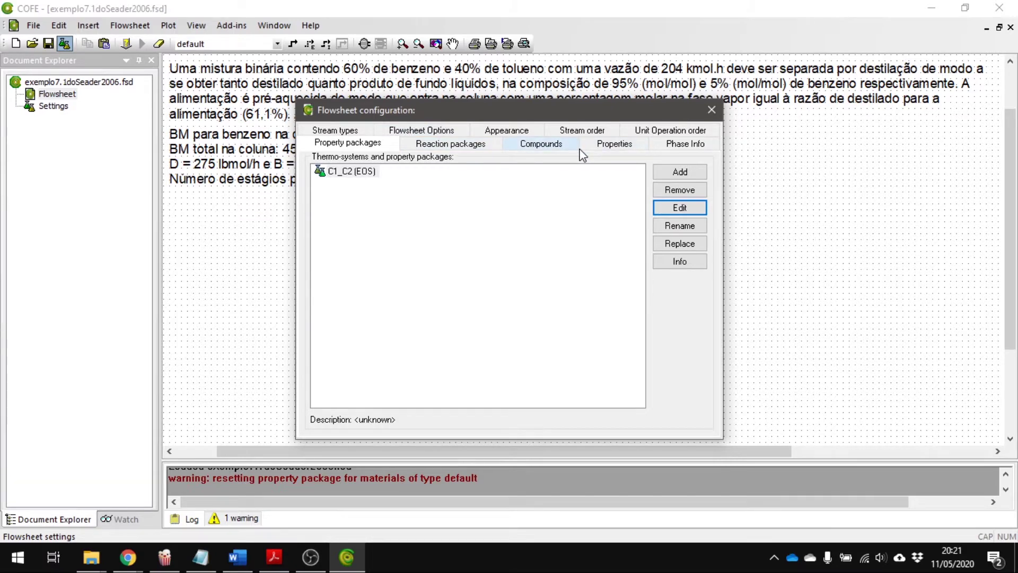
# Review the flowsheet configuration pages, including compounds, properties, stream types, flowsheet options and phase information, and return to the property packages
pyautogui.click(603, 151)
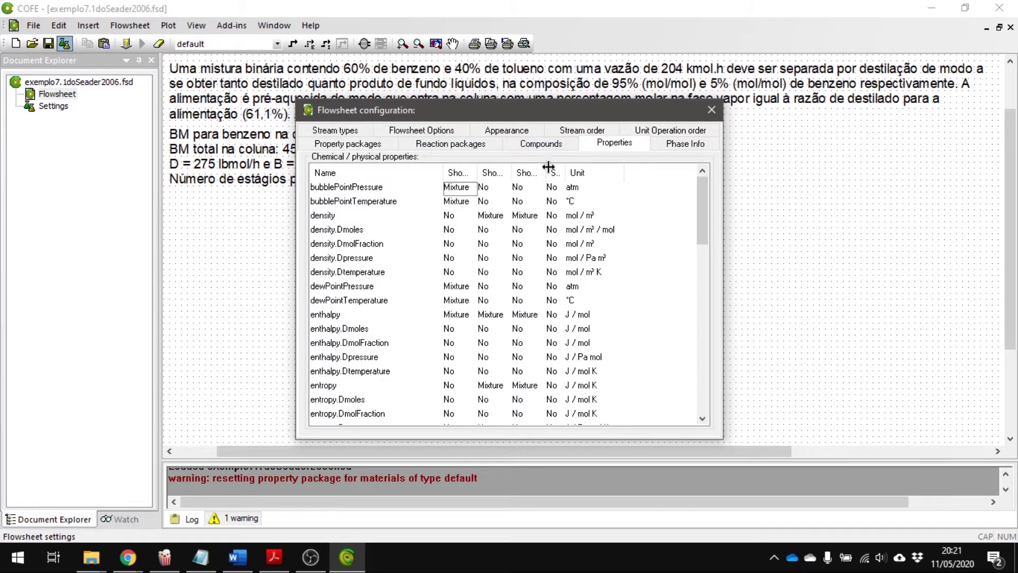
pyautogui.click(538, 149)
pyautogui.click(477, 144)
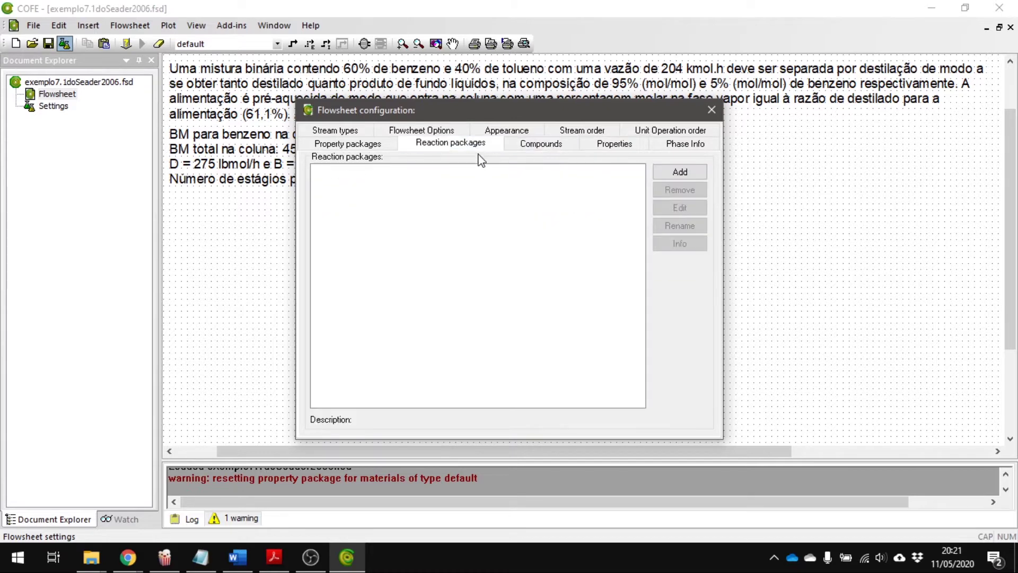
pyautogui.click(356, 143)
pyautogui.click(349, 131)
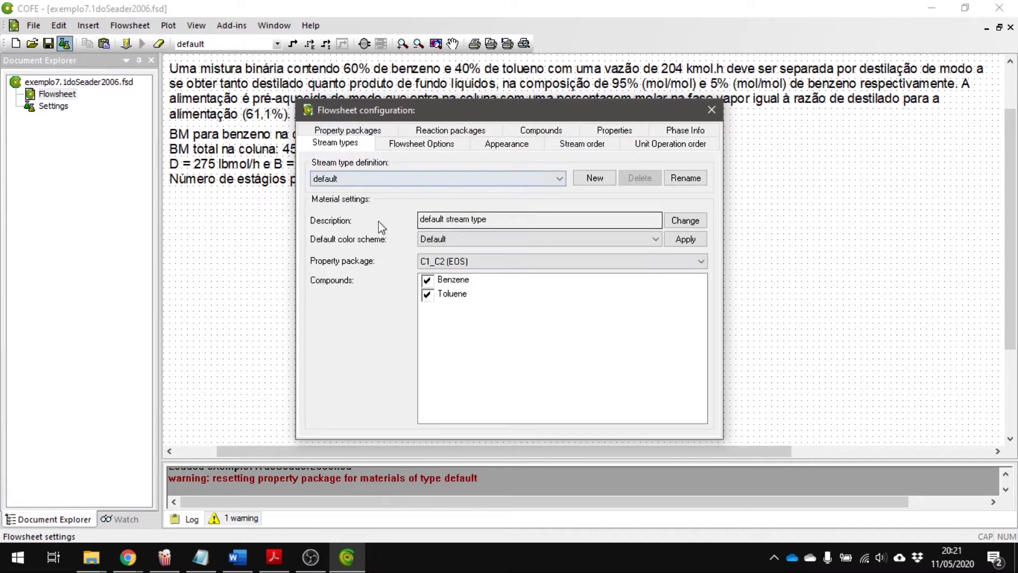
pyautogui.click(391, 146)
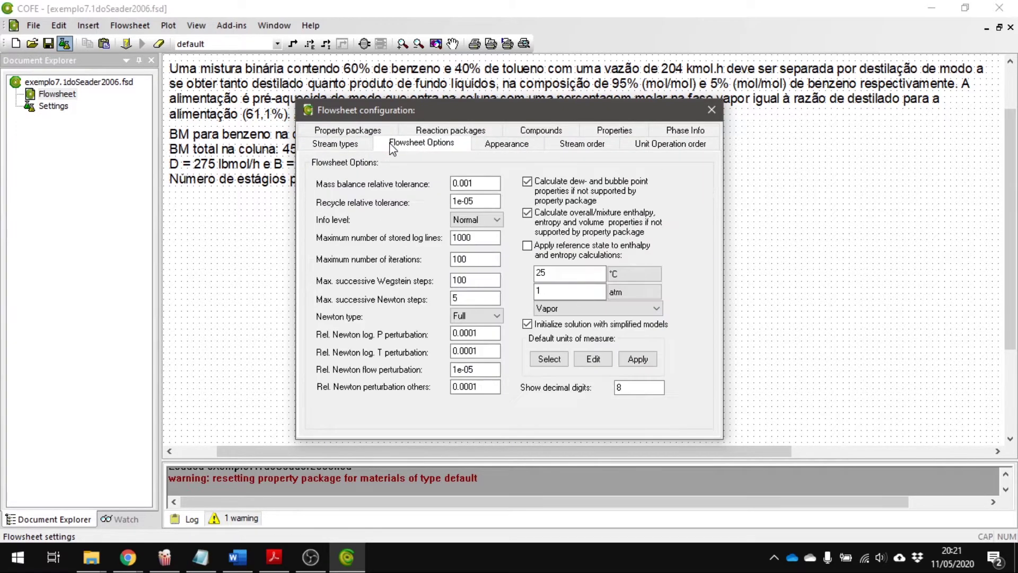
pyautogui.click(482, 148)
pyautogui.click(570, 148)
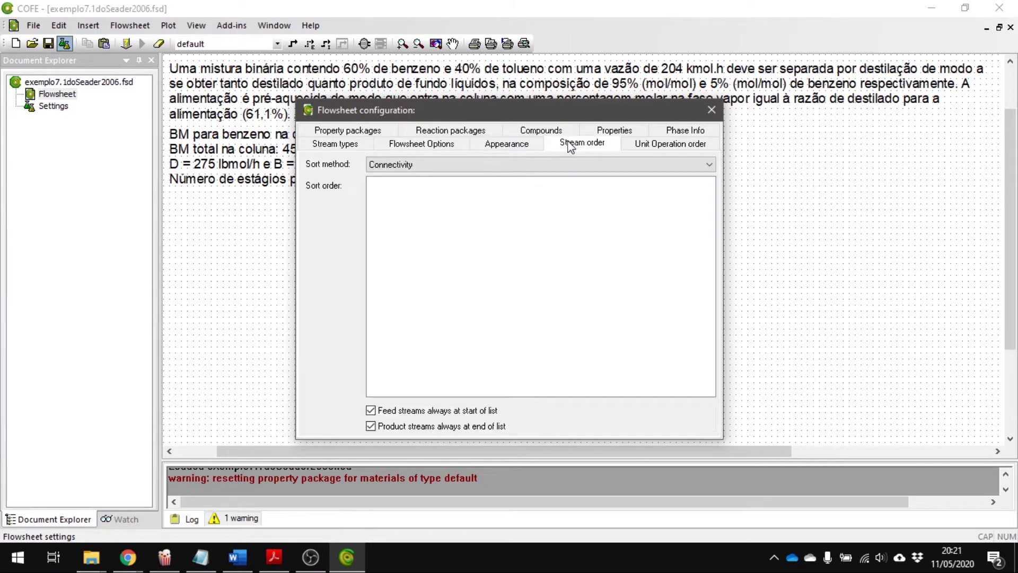
pyautogui.click(640, 147)
pyautogui.click(685, 131)
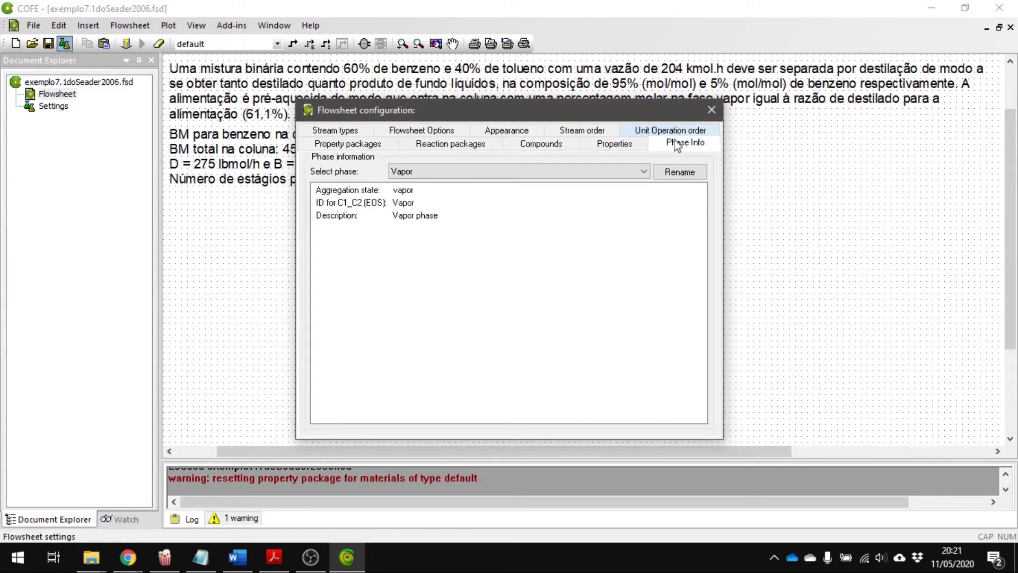
pyautogui.click(617, 150)
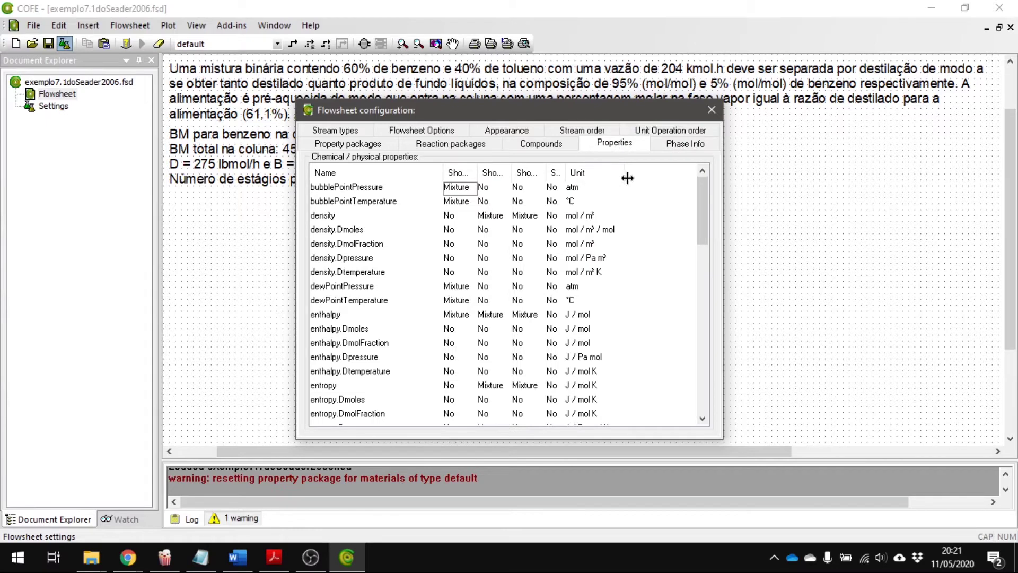
pyautogui.click(551, 147)
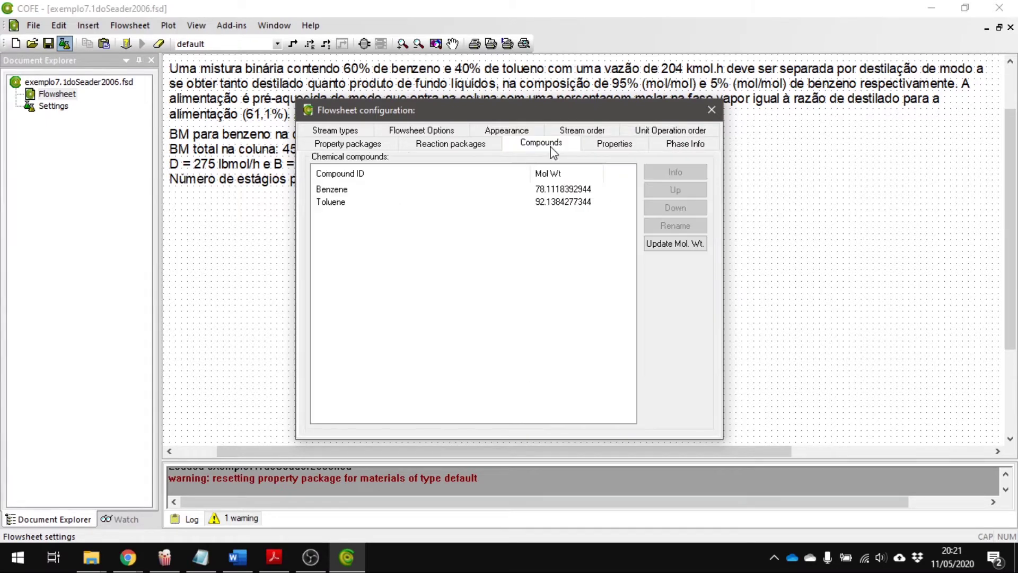
pyautogui.click(439, 146)
pyautogui.click(371, 145)
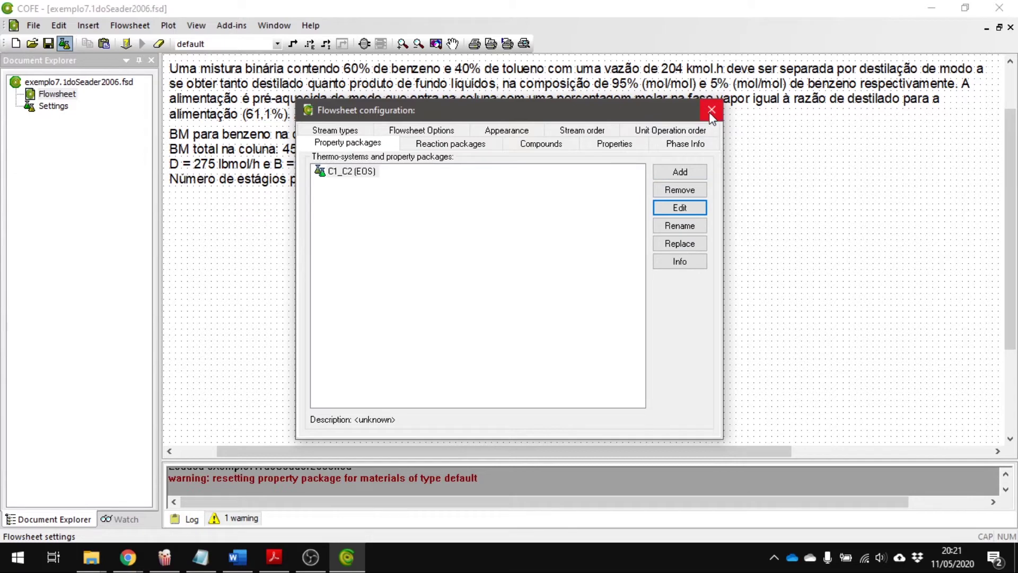
# Reopen the C1_C2 (EOS) package definition for editing and switch it to Advanced mode
pyautogui.click(674, 208)
pyautogui.click(417, 156)
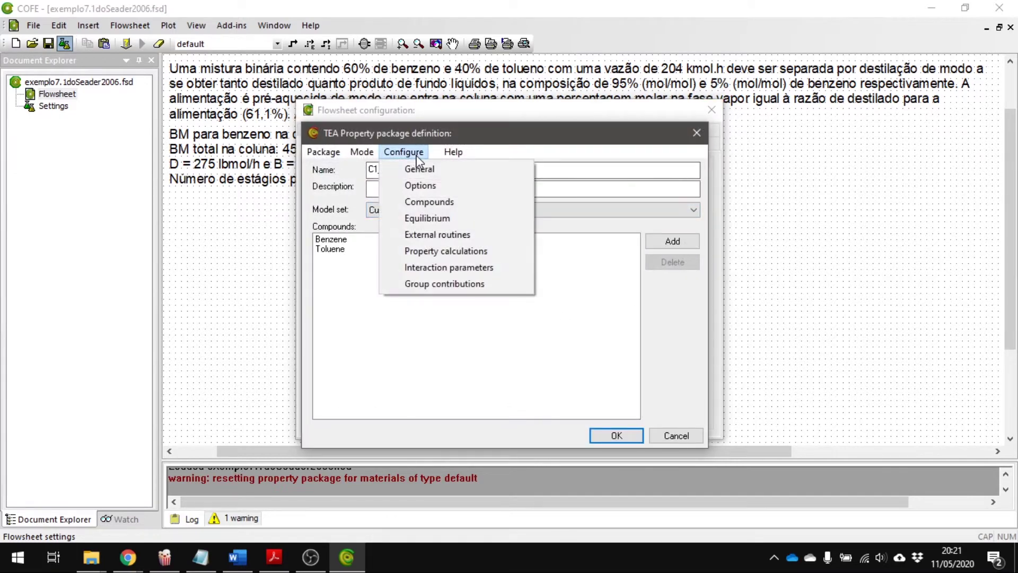
pyautogui.click(540, 150)
pyautogui.click(374, 154)
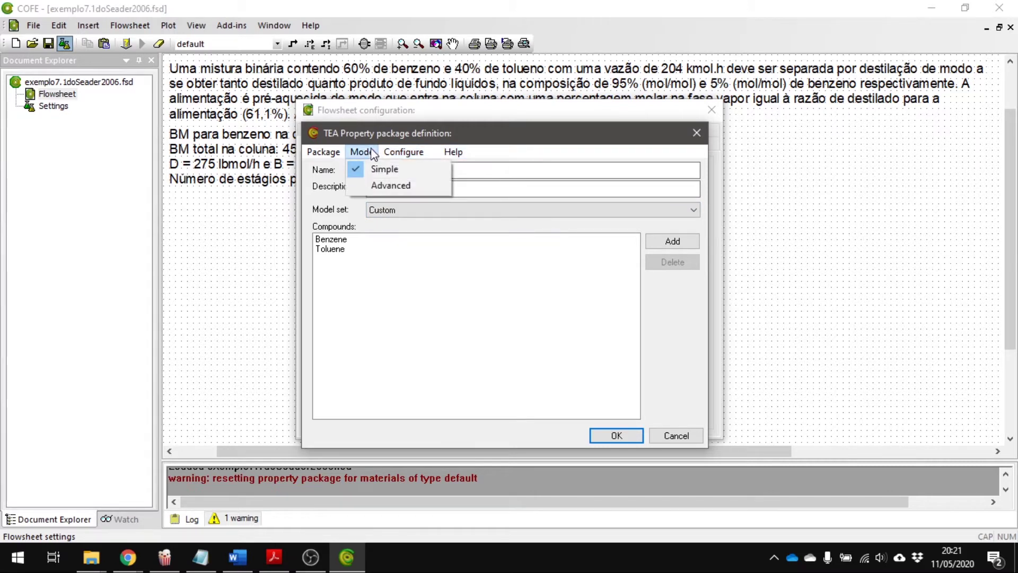
pyautogui.click(387, 185)
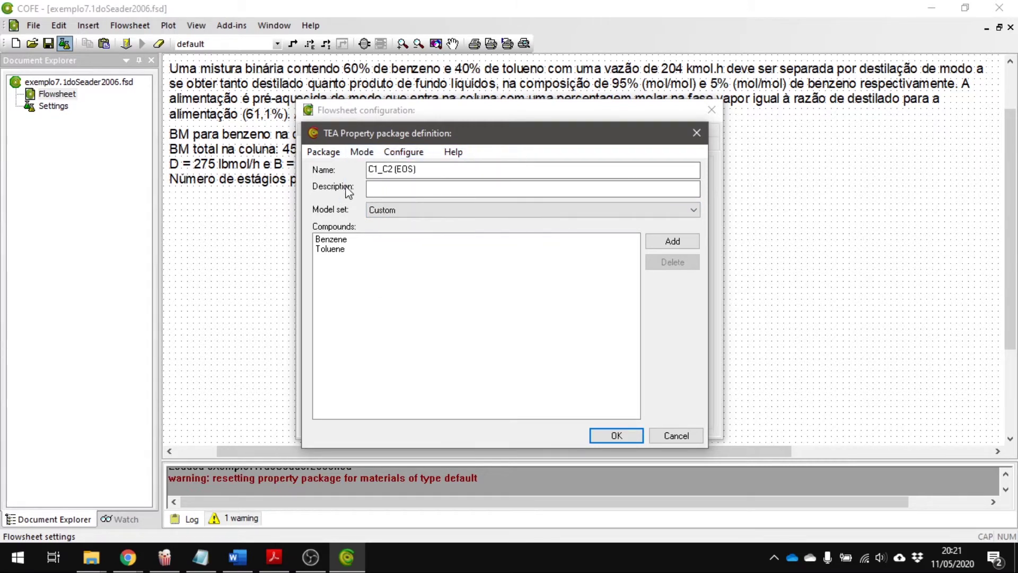
pyautogui.click(363, 153)
pyautogui.click(387, 185)
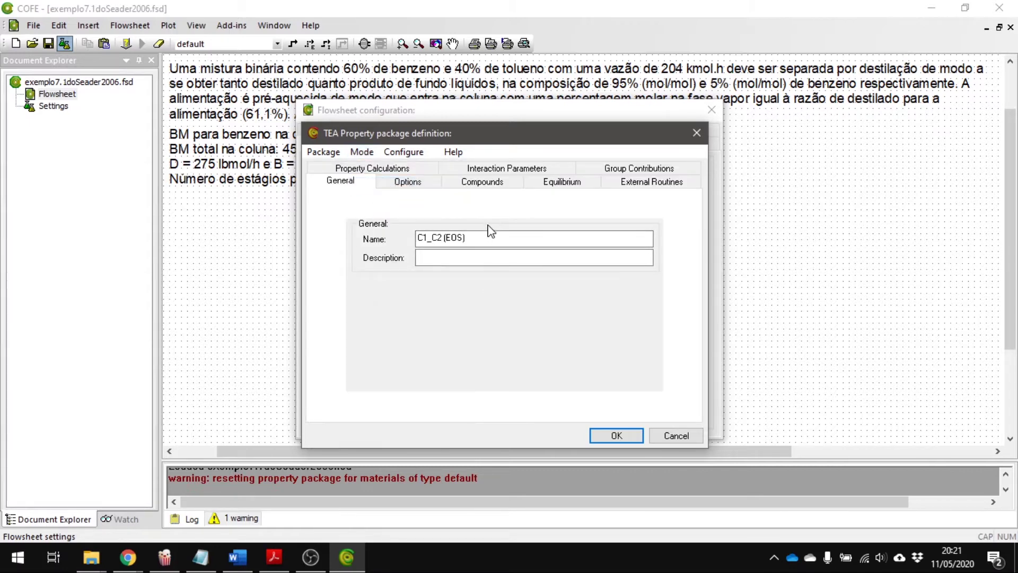
# Examine the package's property calculation methods, checking the equation of state set for the vapor and liquid phases
pyautogui.click(409, 171)
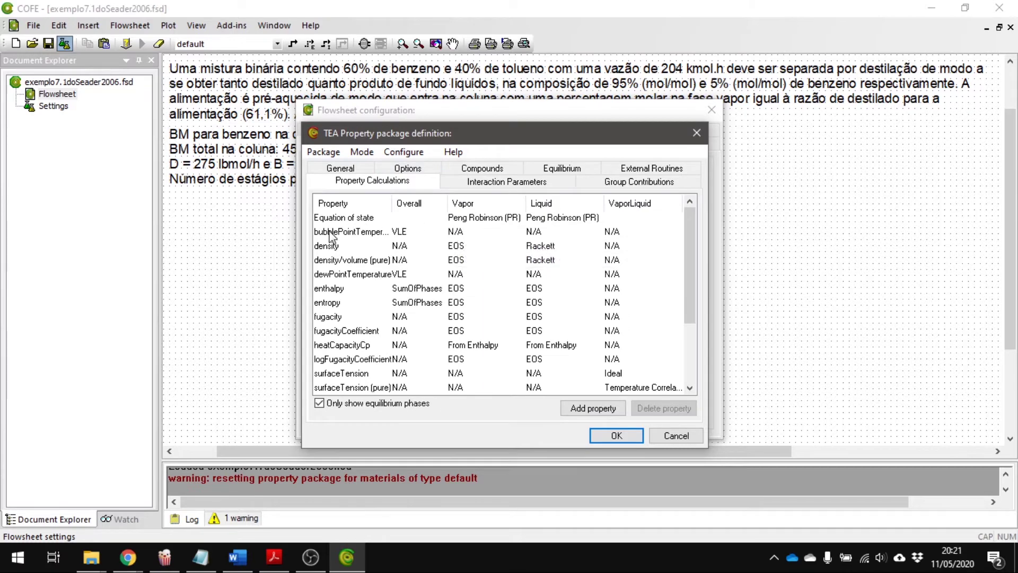
pyautogui.click(520, 219)
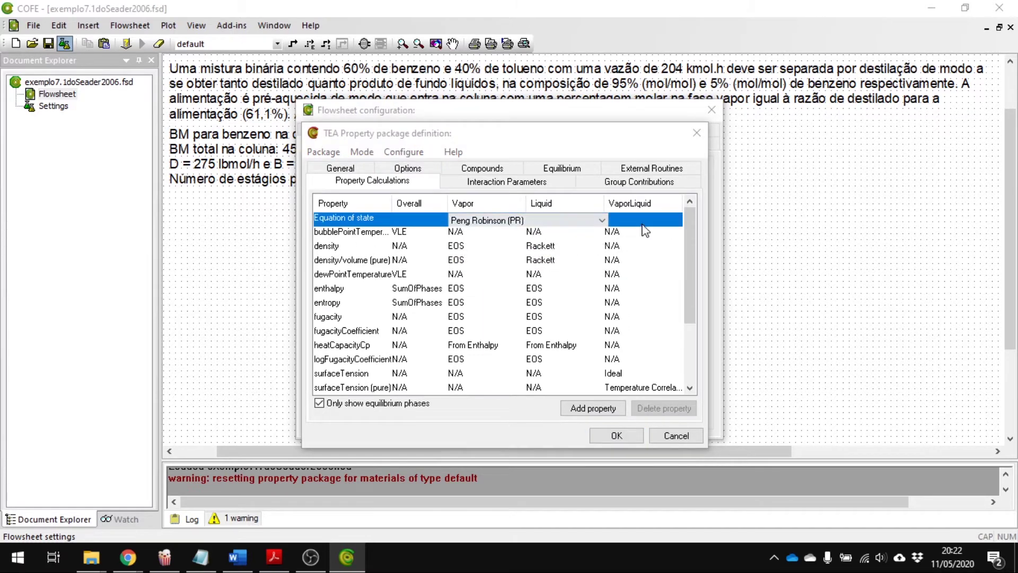
pyautogui.click(657, 204)
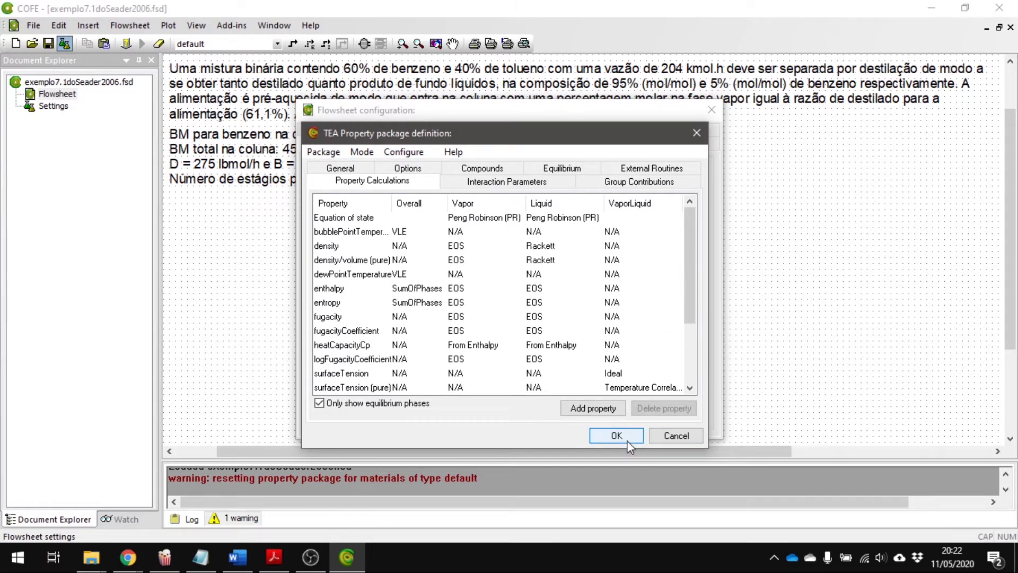
# Examine the equation of state models available for the package, discard any changes and close the flowsheet configuration
pyautogui.click(487, 221)
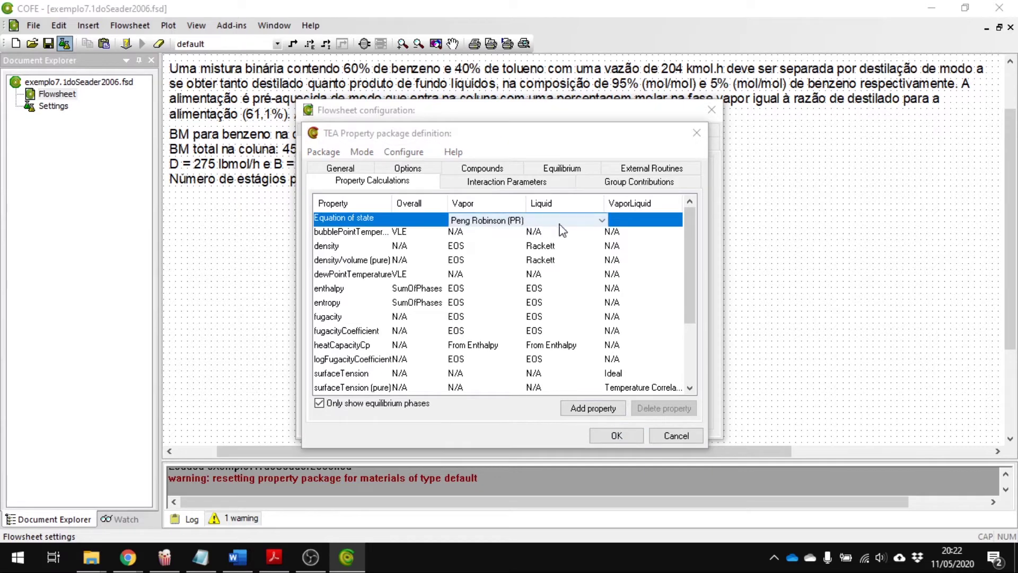
pyautogui.click(609, 225)
pyautogui.click(532, 222)
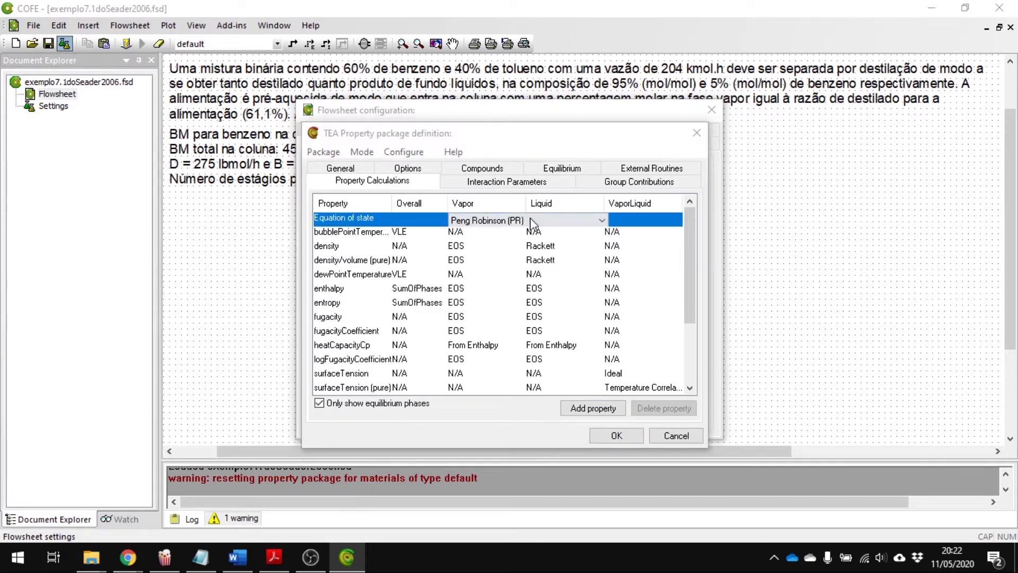
pyautogui.click(602, 222)
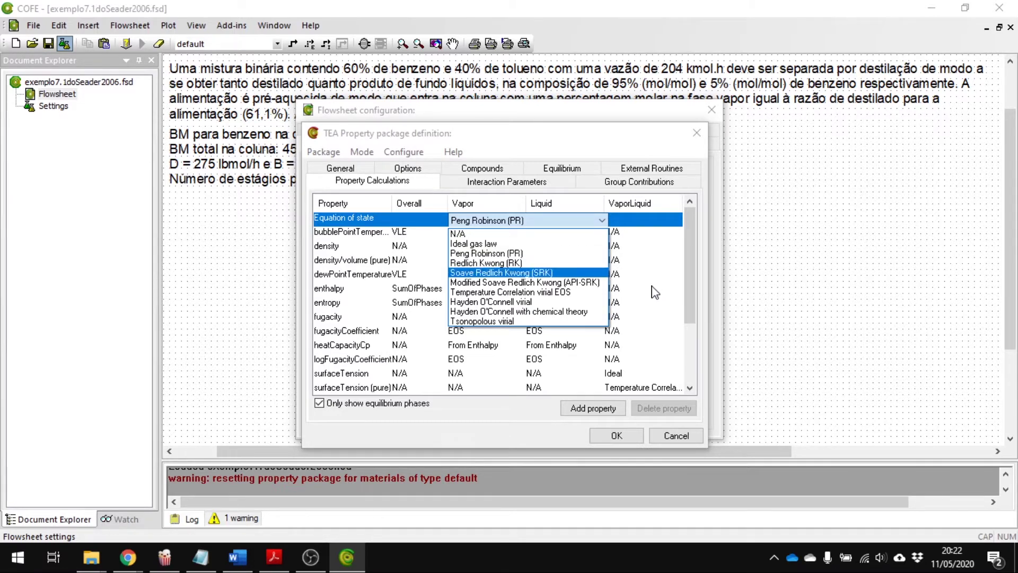
pyautogui.click(695, 239)
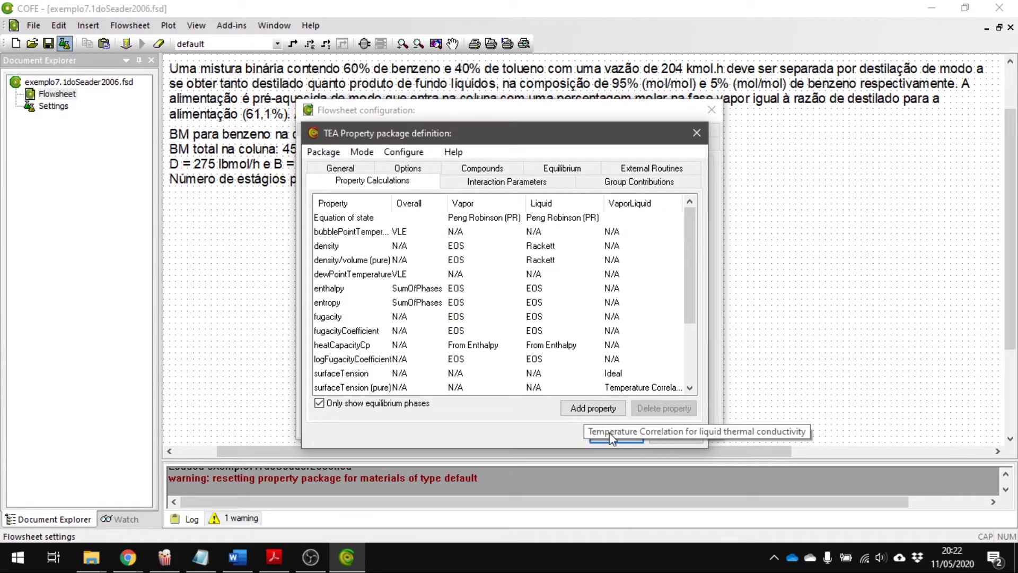
pyautogui.click(672, 439)
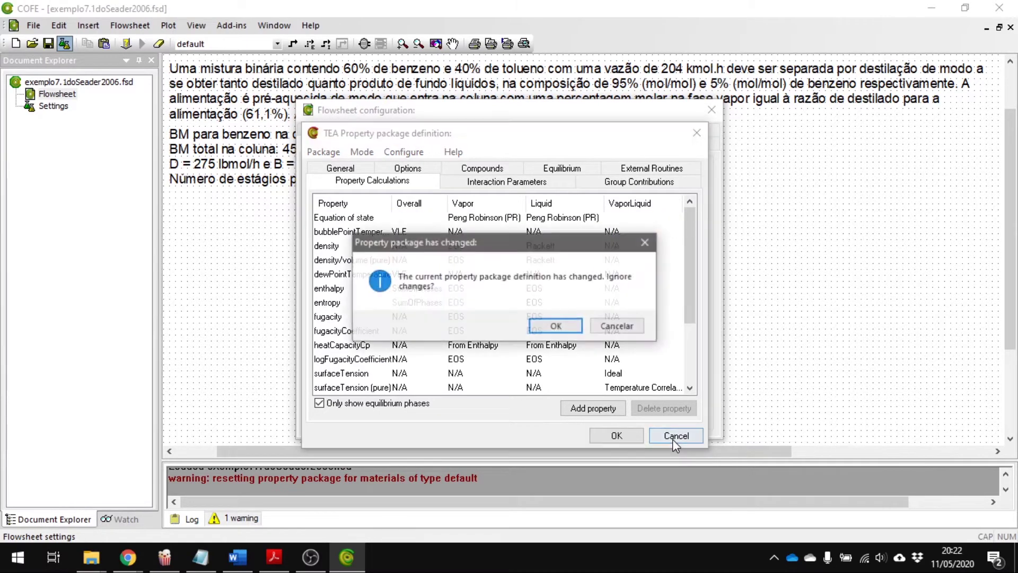
pyautogui.click(566, 326)
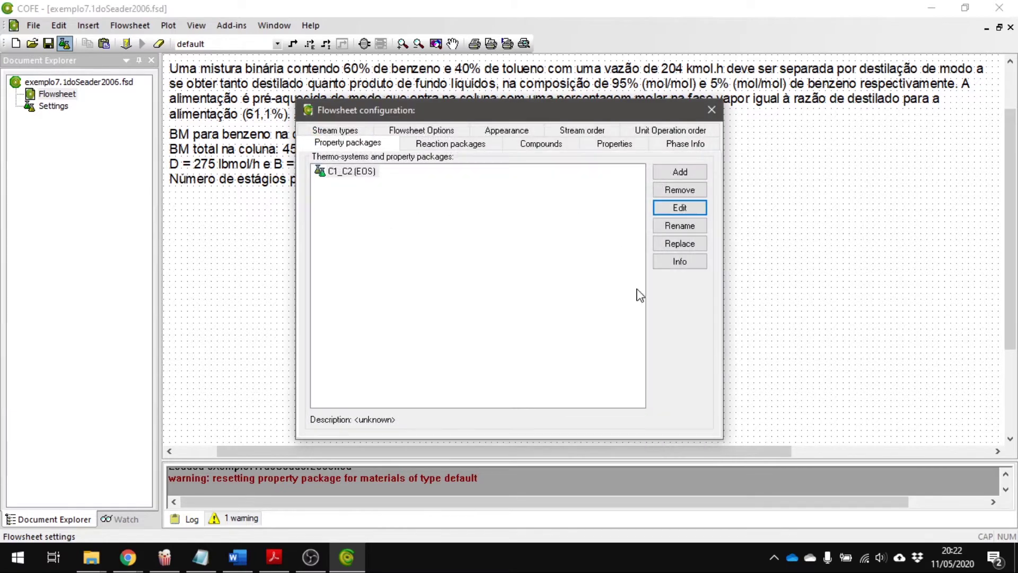
pyautogui.click(711, 110)
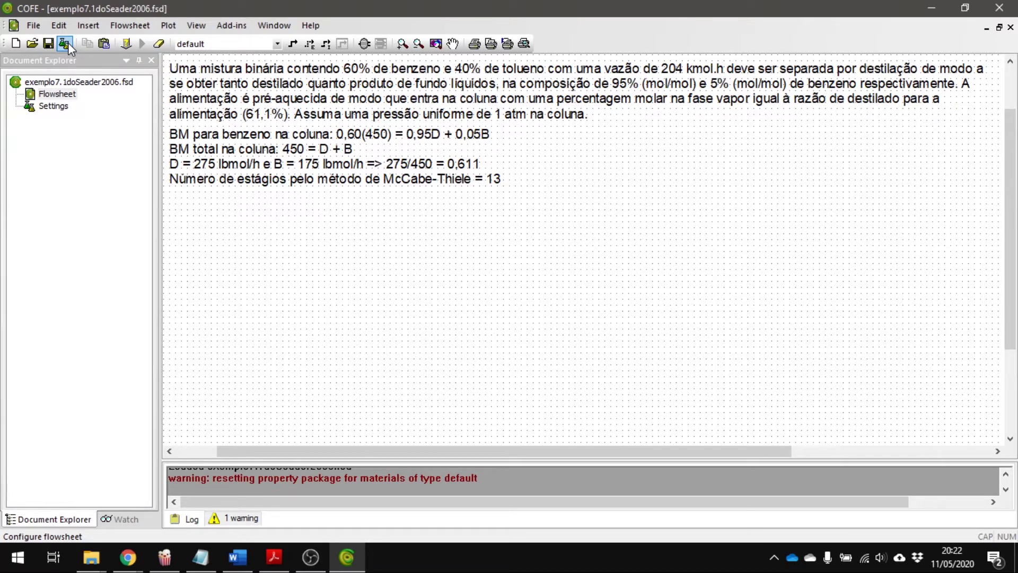
# Draw a short horizontal material stream of the default type in the empty area below the problem text
pyautogui.click(292, 44)
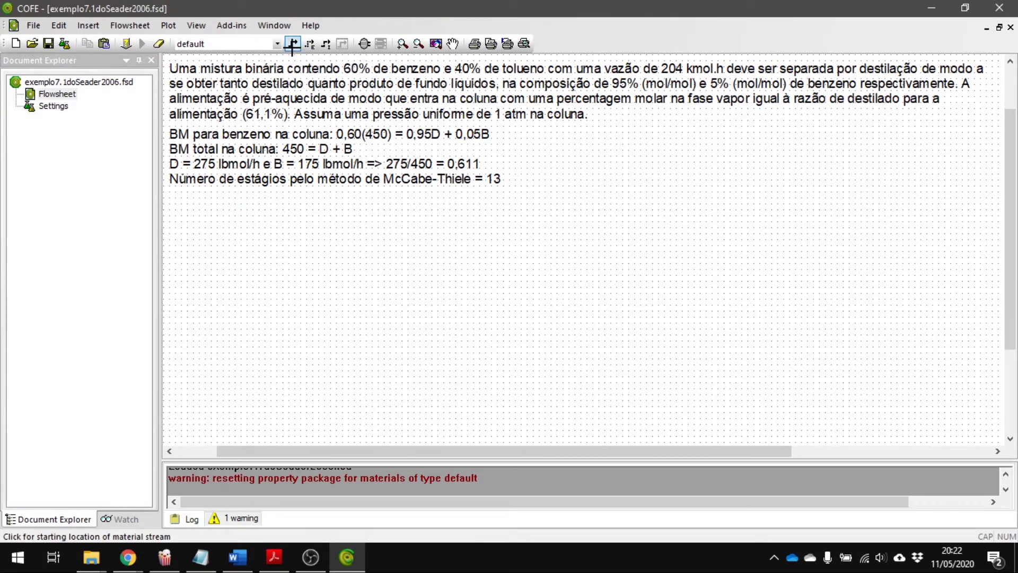
pyautogui.click(228, 299)
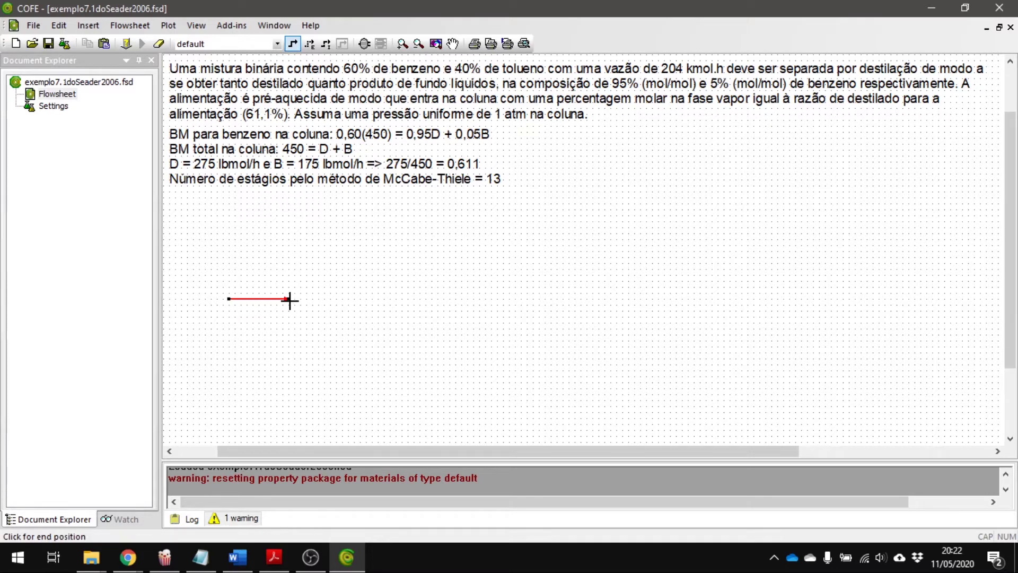
pyautogui.click(288, 300)
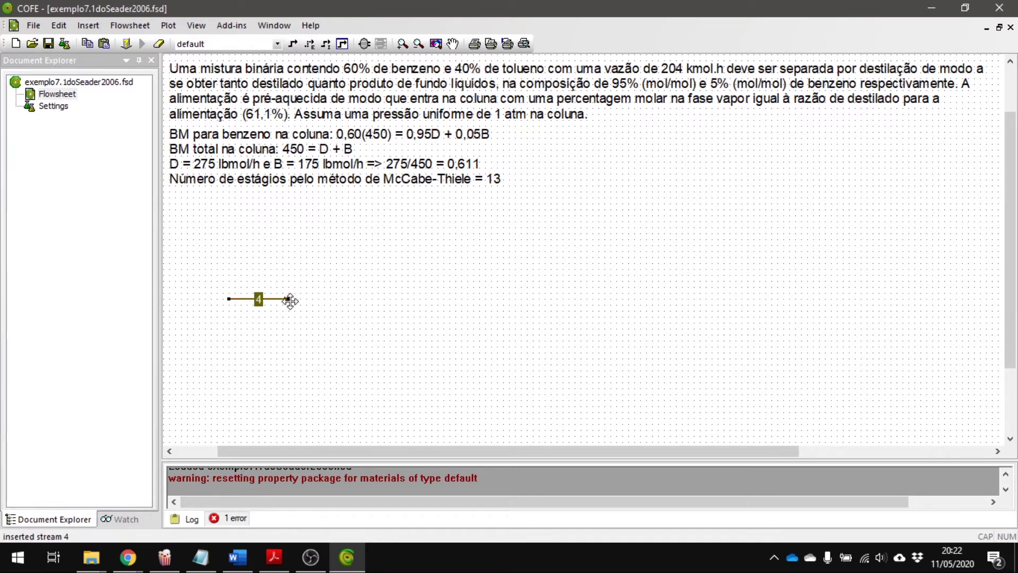
# Open the new stream's data and set its pressure to 1 atm and temperature to 50 °C
pyautogui.doubleClick(259, 300)
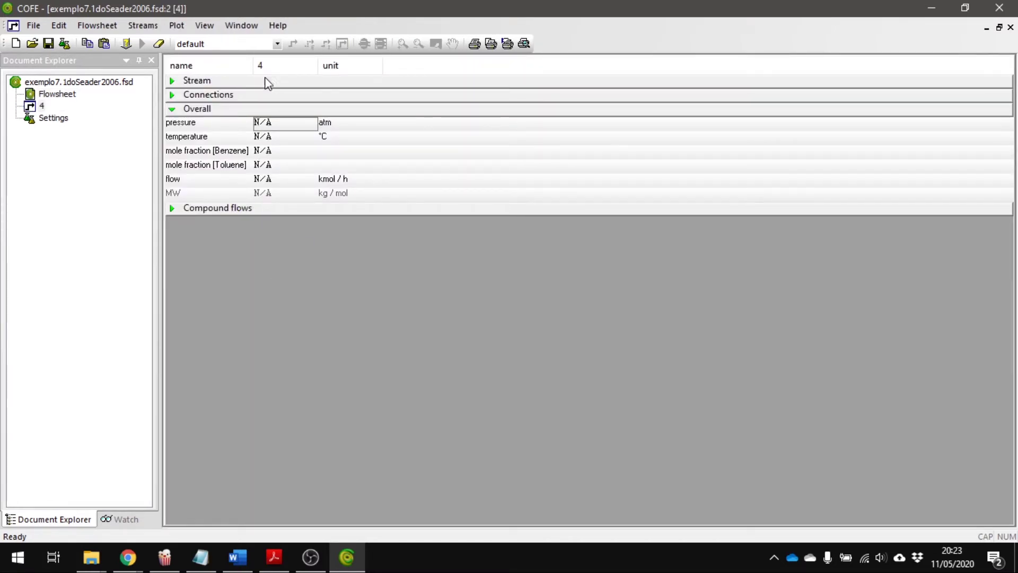
pyautogui.click(266, 125)
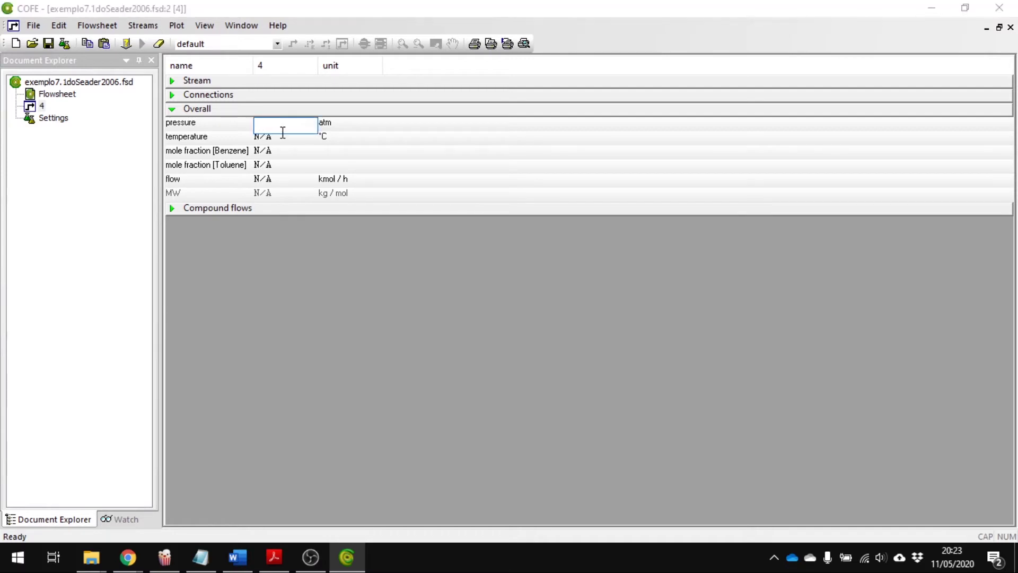
pyautogui.write('1')
pyautogui.press('Return')
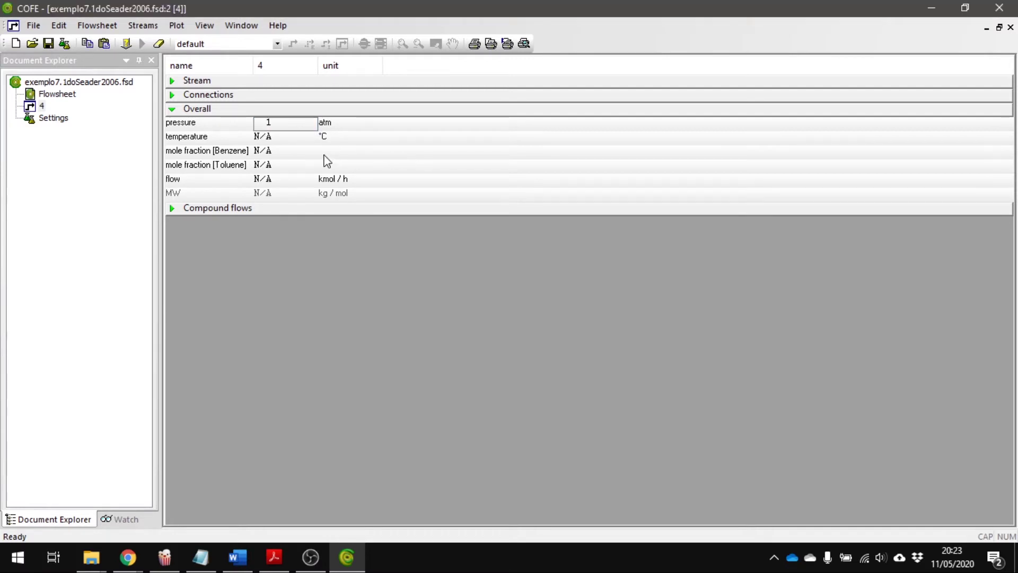
pyautogui.click(271, 138)
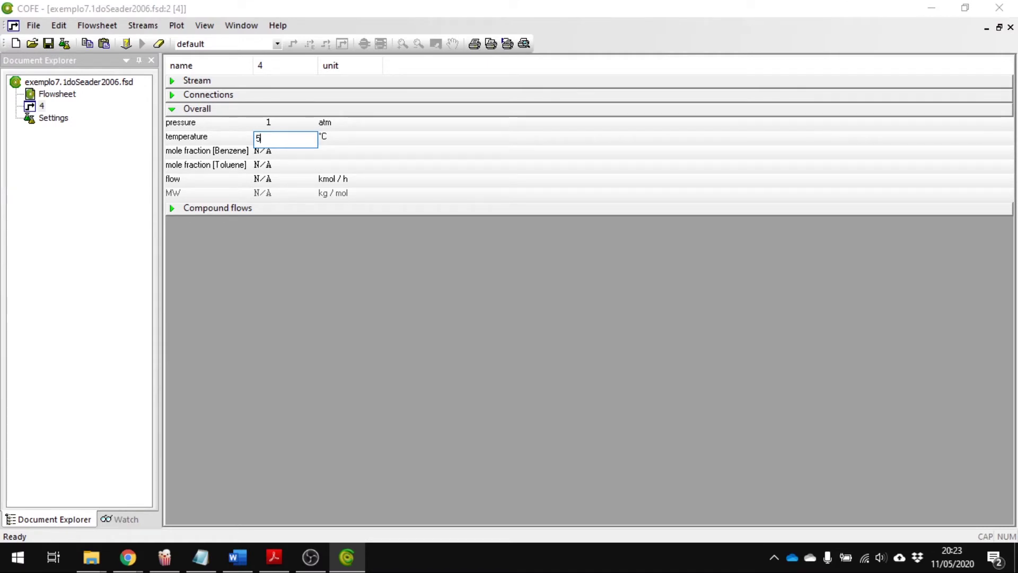
pyautogui.press('Return')
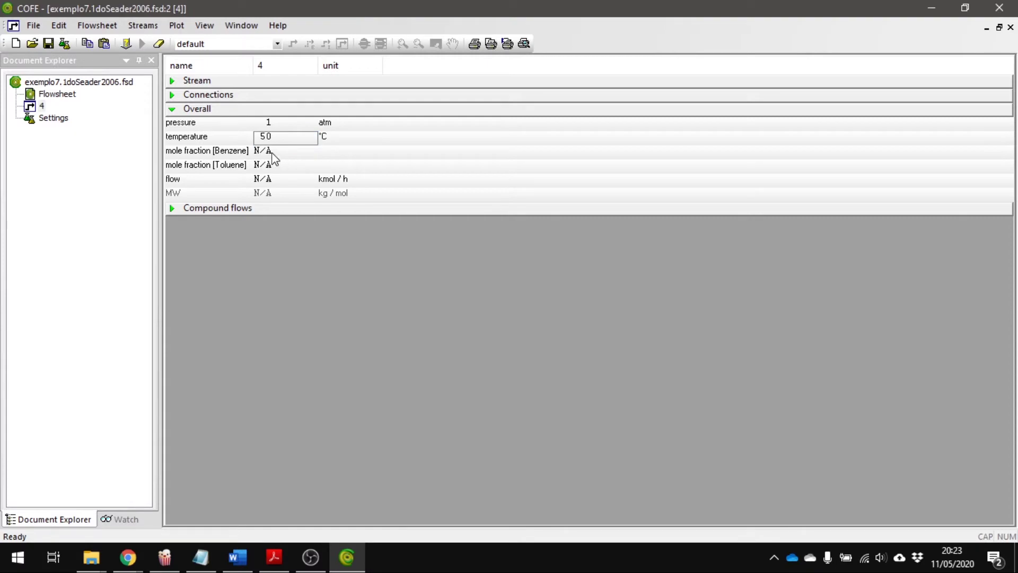
# Set the stream's benzene mole fraction to 0.6
pyautogui.click(273, 153)
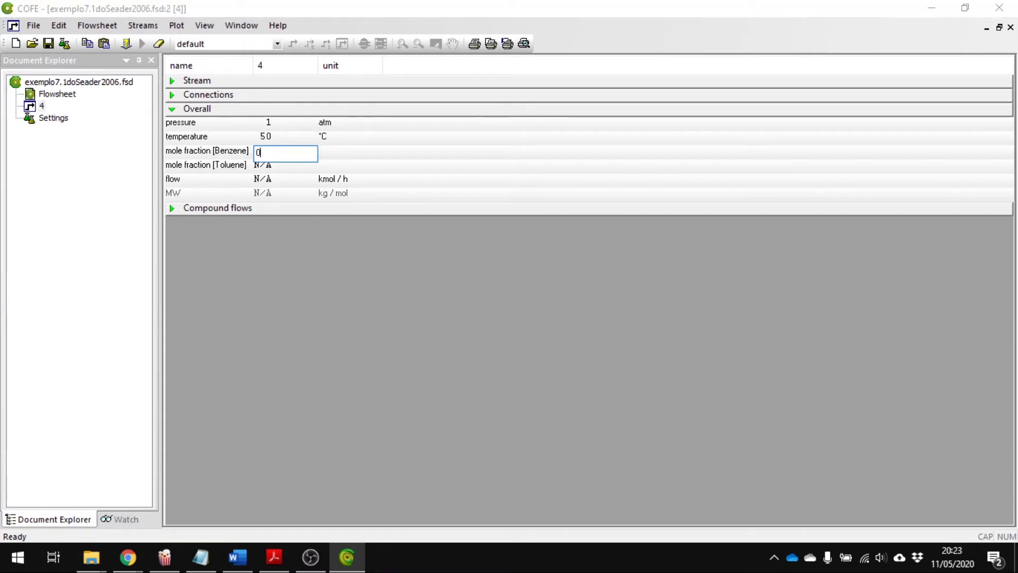
pyautogui.write('0.6')
pyautogui.press('Return')
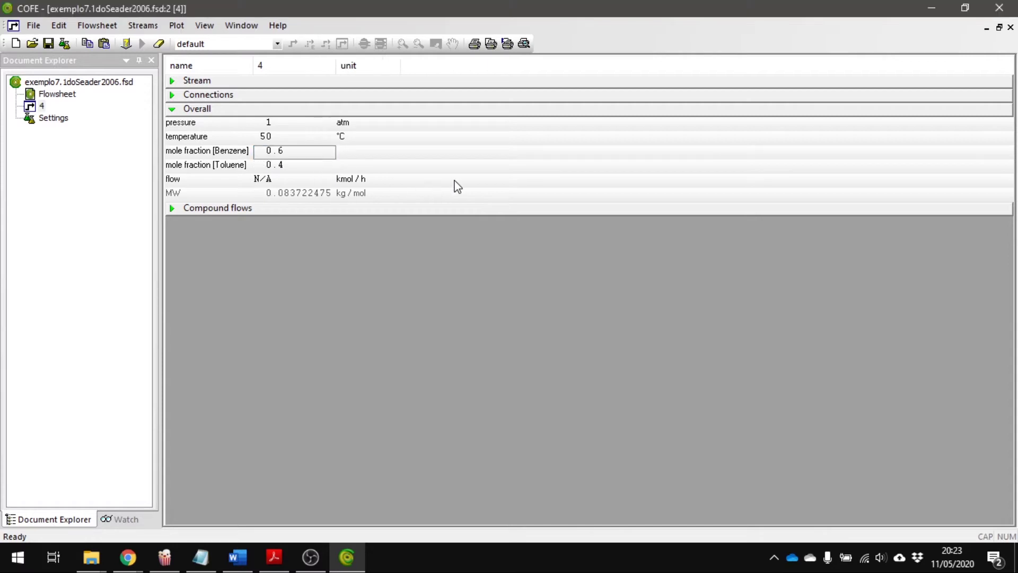
# Examine the stream's compound flows, connections and general stream information
pyautogui.click(173, 208)
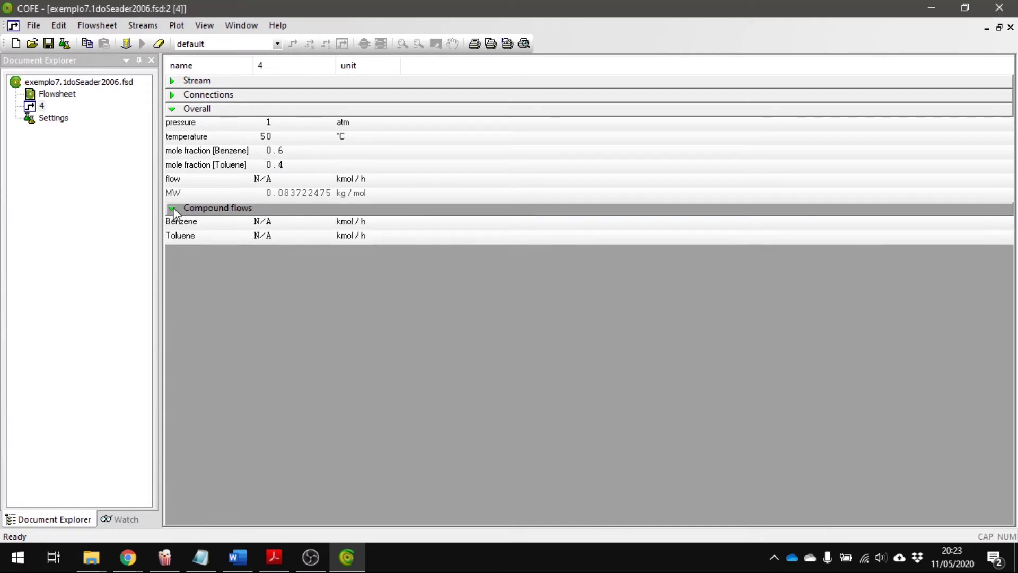
pyautogui.click(173, 208)
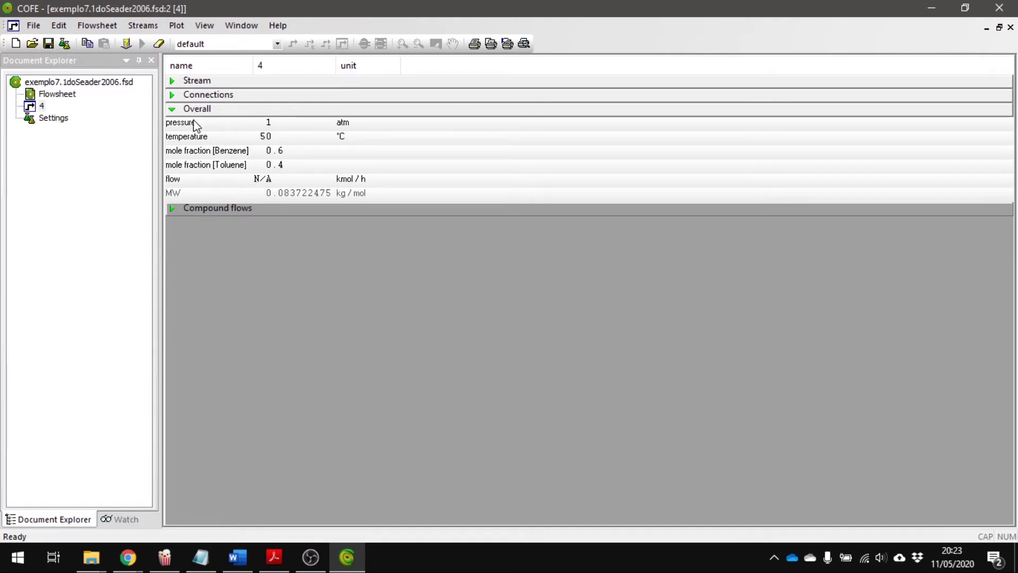
pyautogui.click(206, 96)
pyautogui.click(197, 81)
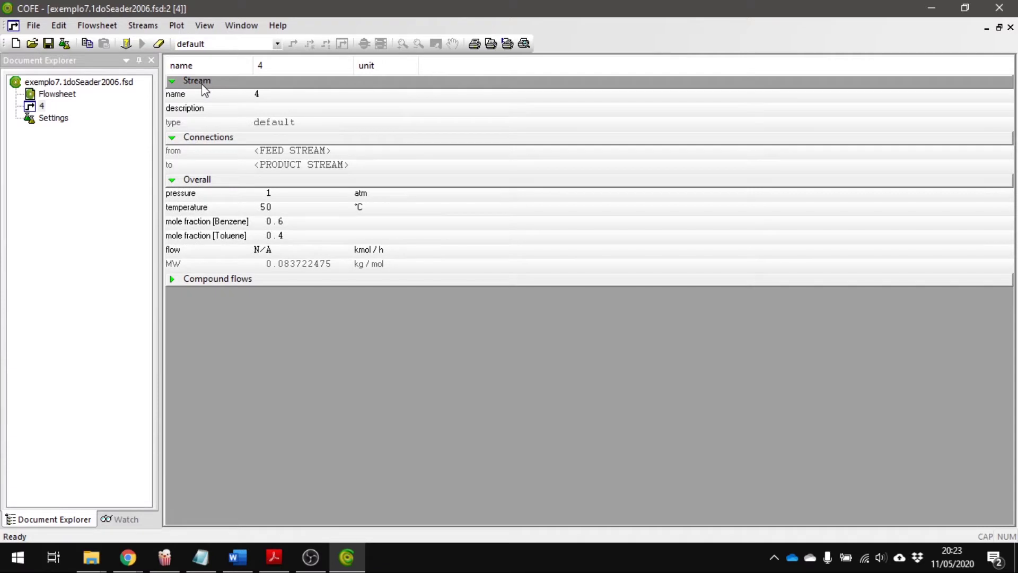
pyautogui.click(201, 81)
pyautogui.click(204, 95)
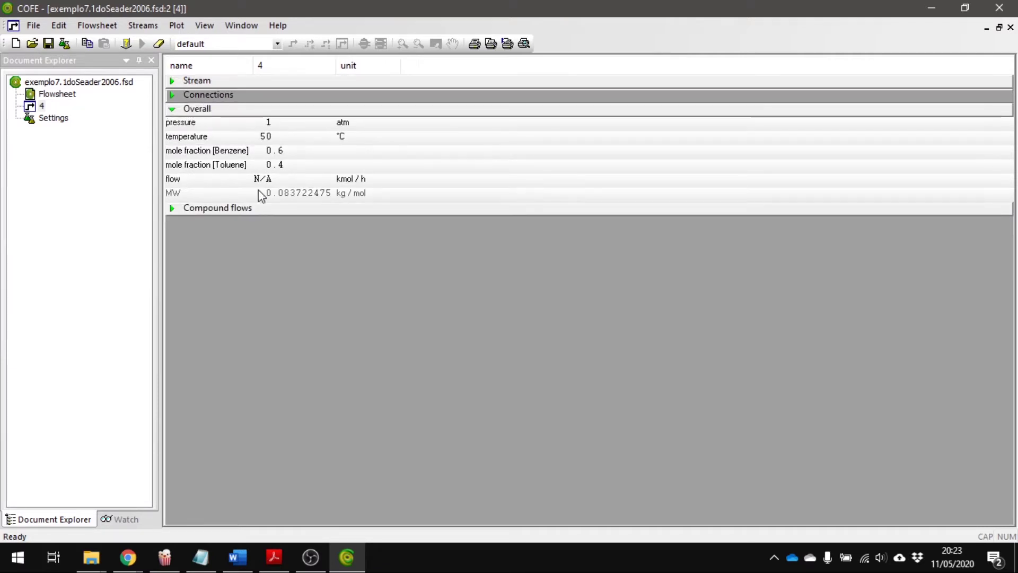
pyautogui.click(215, 209)
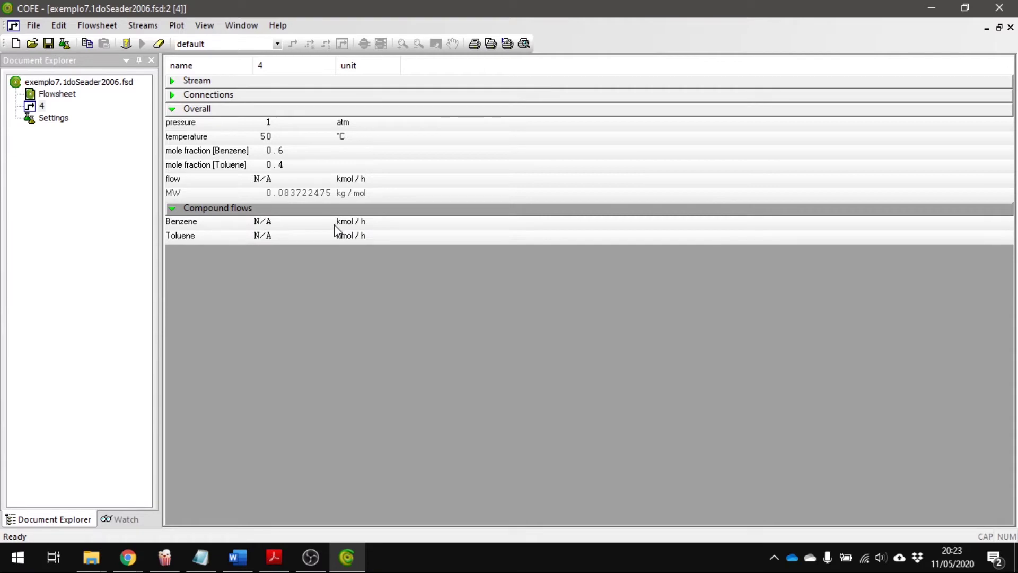
# Save the flowsheet file without closing it and return to the flowsheet diagram
pyautogui.click(1004, 15)
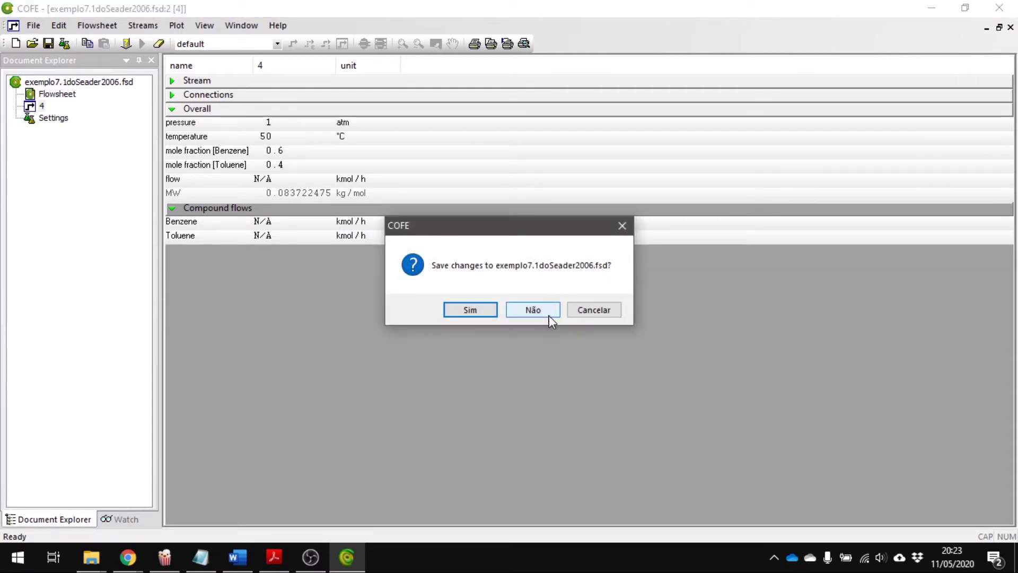
pyautogui.click(594, 310)
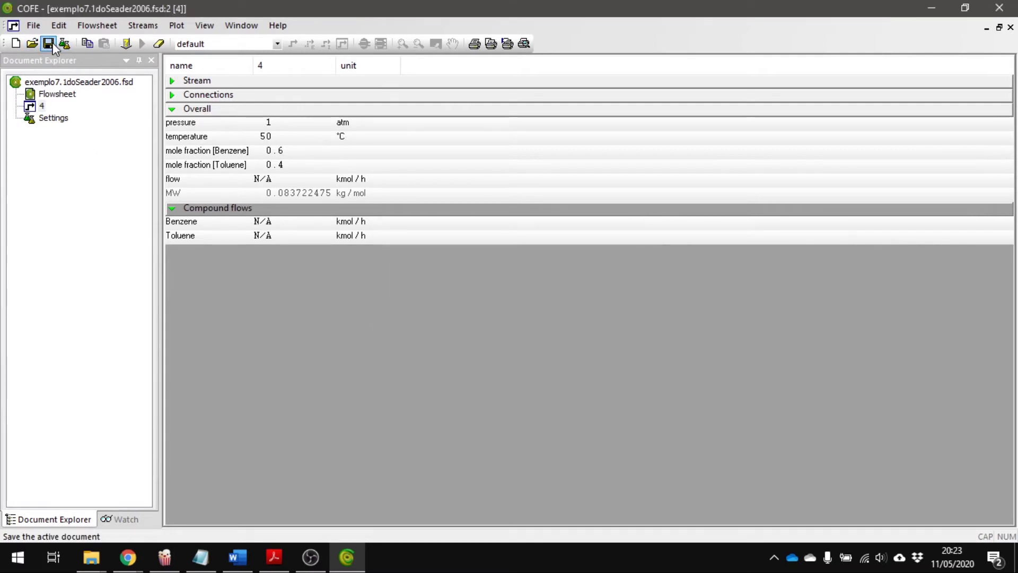
pyautogui.doubleClick(45, 119)
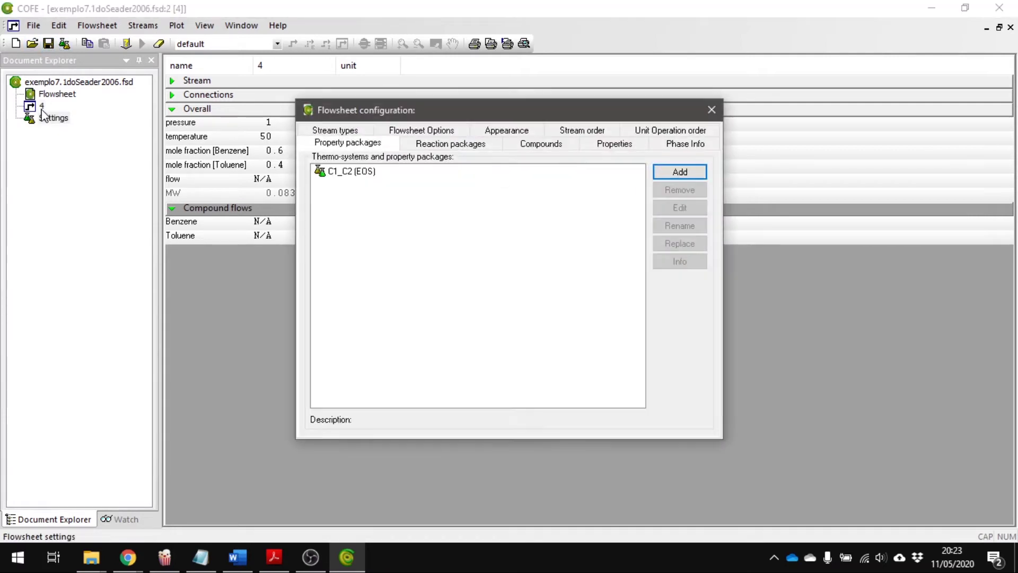
pyautogui.click(712, 110)
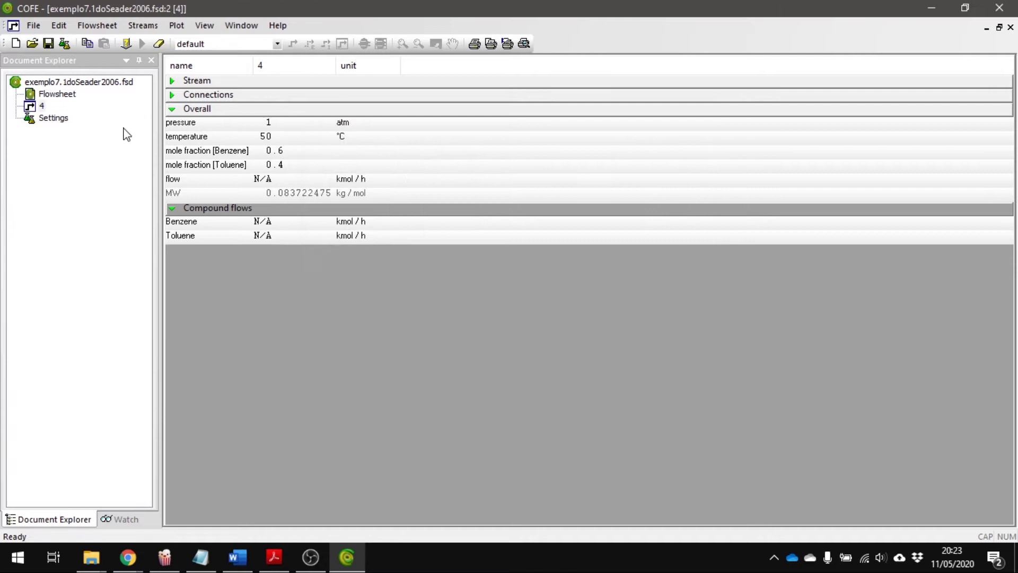
pyautogui.doubleClick(72, 94)
pyautogui.click(316, 337)
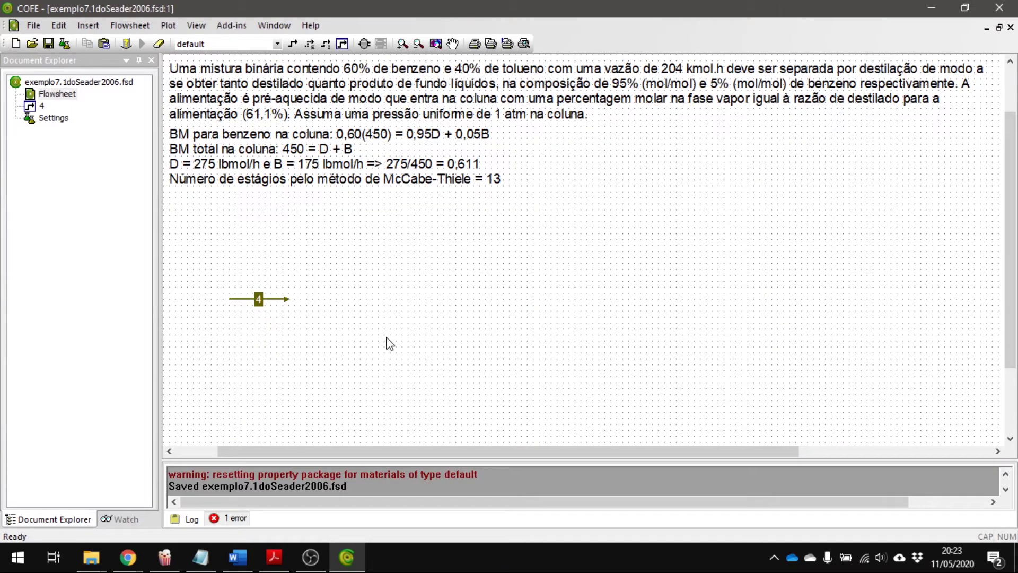
# Reopen the data of stream 4 and set its total flow to 204 kmol/h
pyautogui.doubleClick(257, 300)
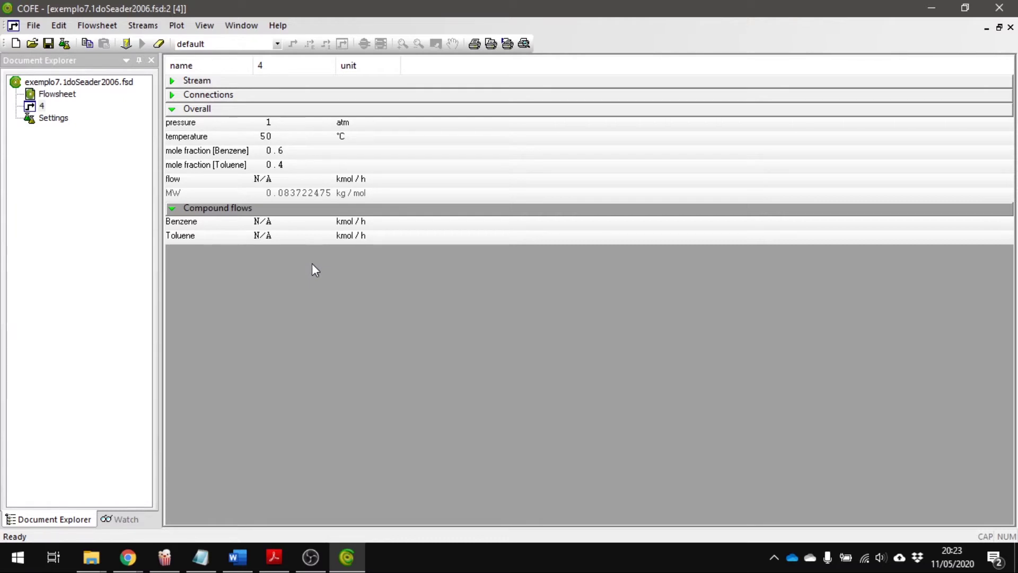
pyautogui.click(271, 180)
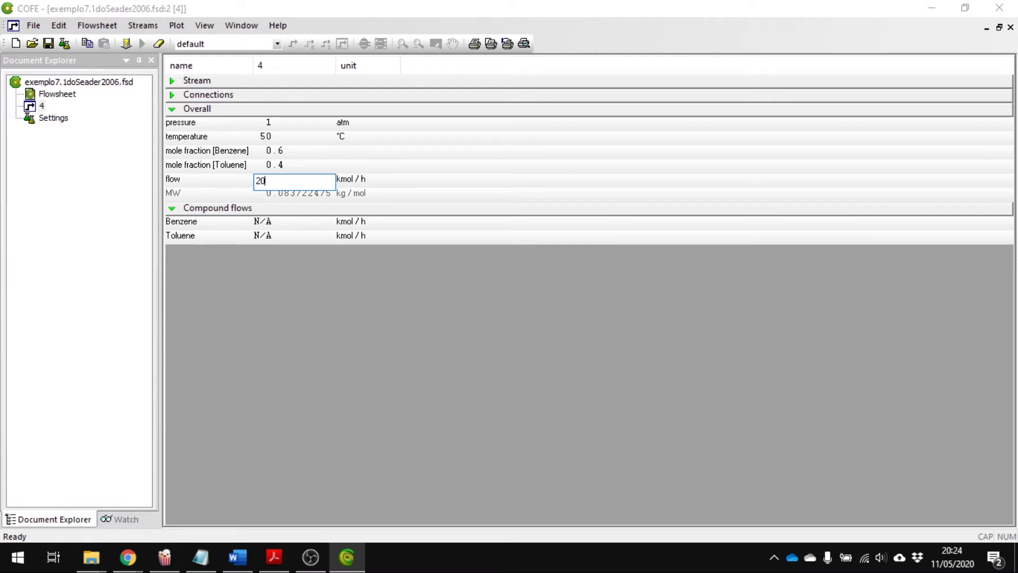
pyautogui.write('204')
pyautogui.press('Return')
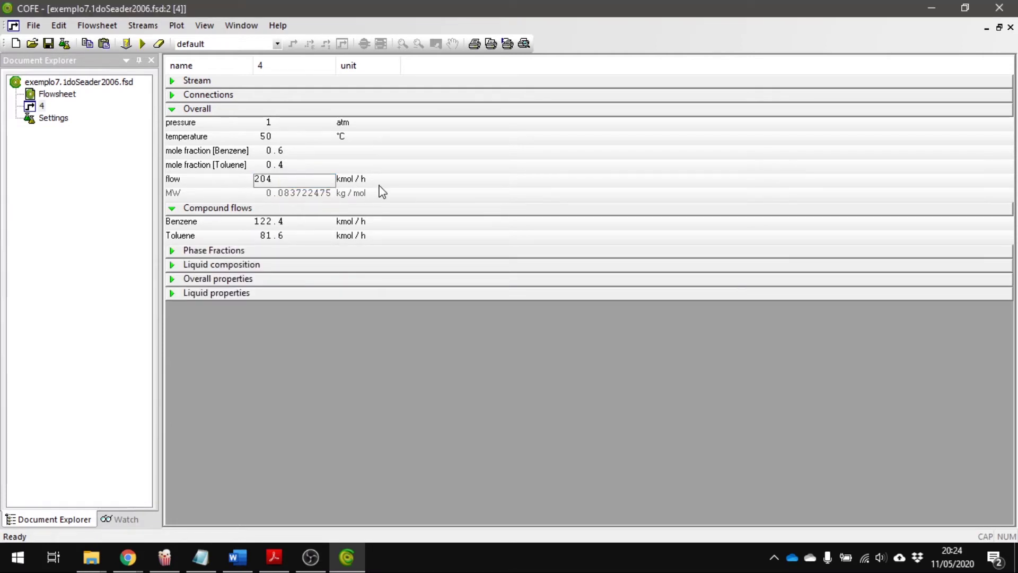
# Flash the stream to a molar vapor fraction of 0.611 at the current pressure
pyautogui.click(215, 250)
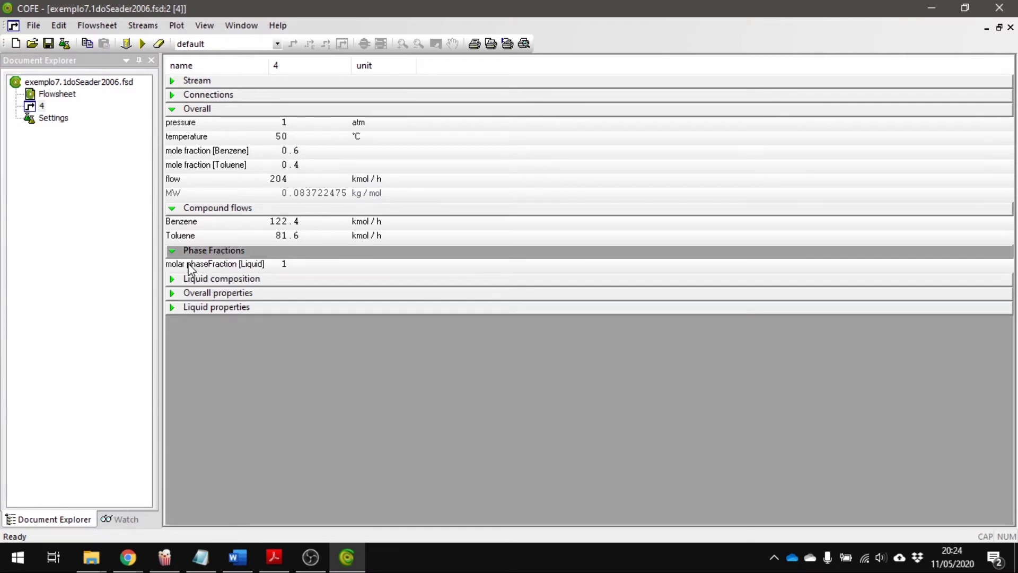
pyautogui.click(285, 267)
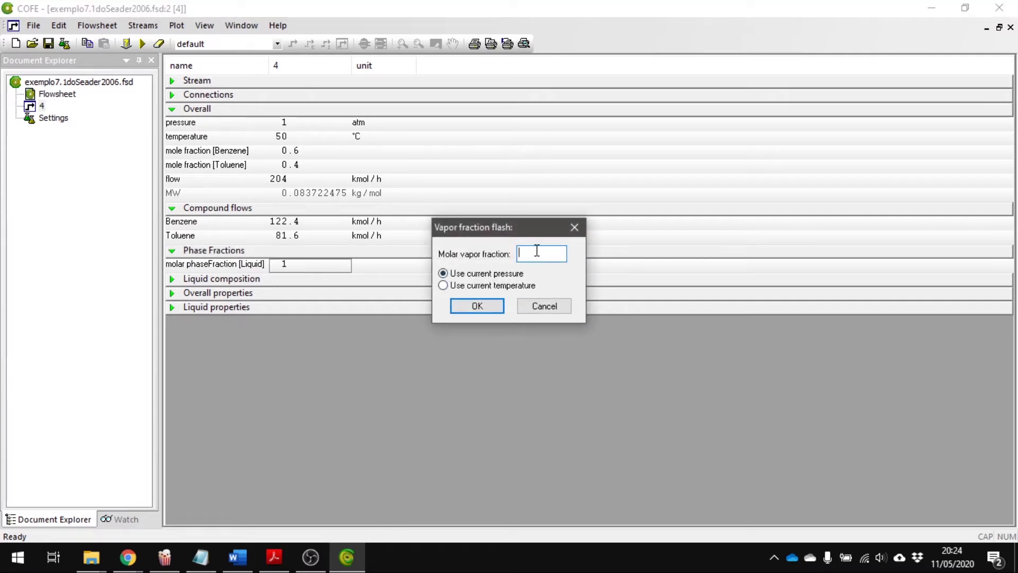
pyautogui.write('.611')
pyautogui.click(478, 306)
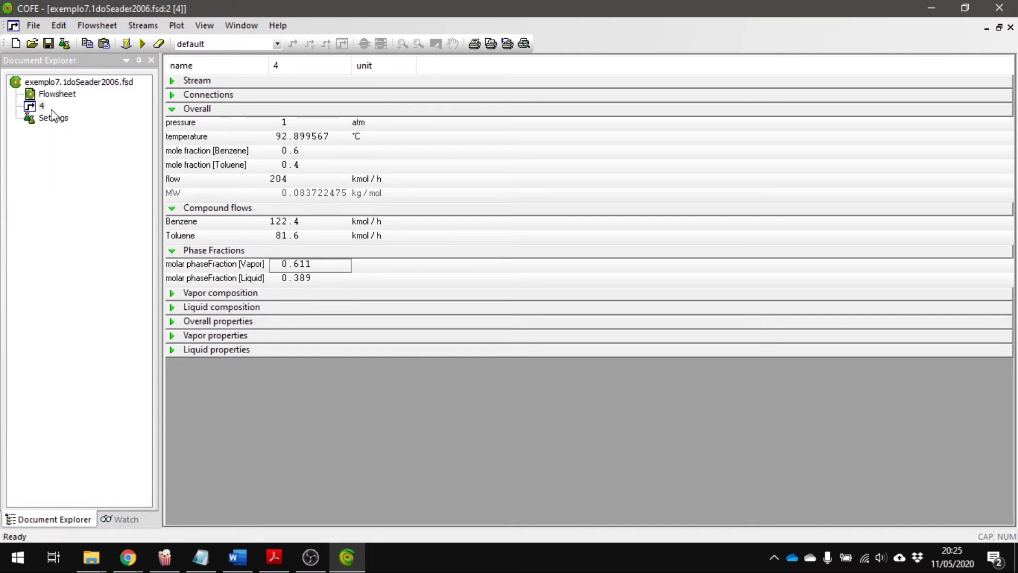
# Return from the stream data to the flowsheet diagram
pyautogui.doubleClick(57, 94)
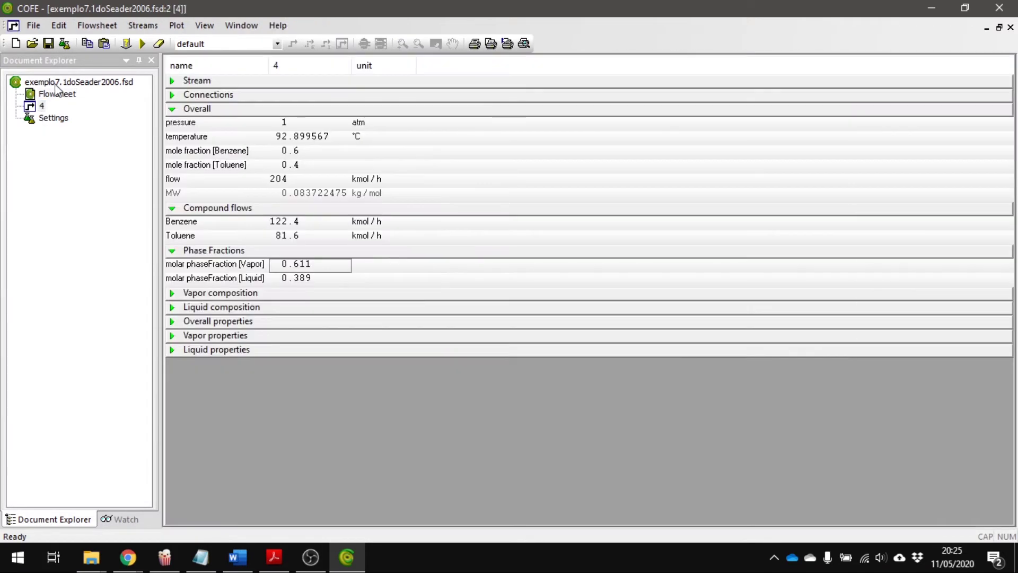
pyautogui.doubleClick(42, 106)
pyautogui.doubleClick(44, 95)
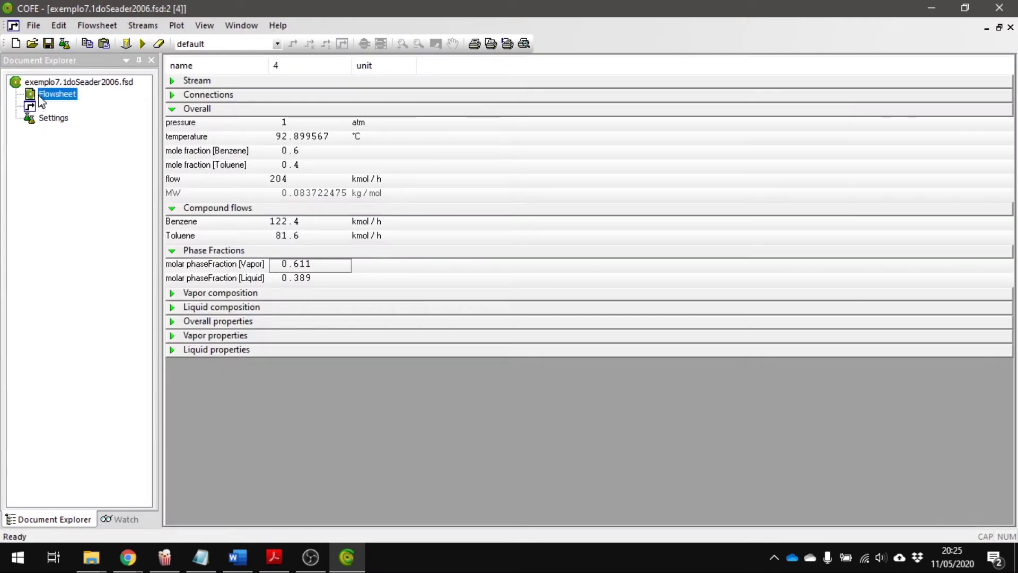
# Solve the flowsheet and start inserting a unit operation
pyautogui.click(142, 44)
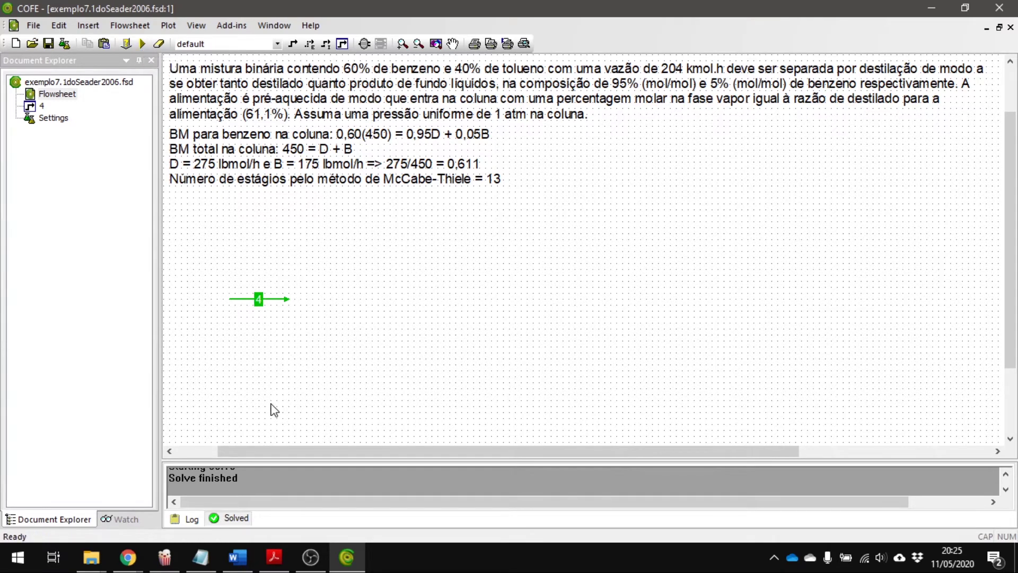
pyautogui.click(364, 43)
pyautogui.click(392, 183)
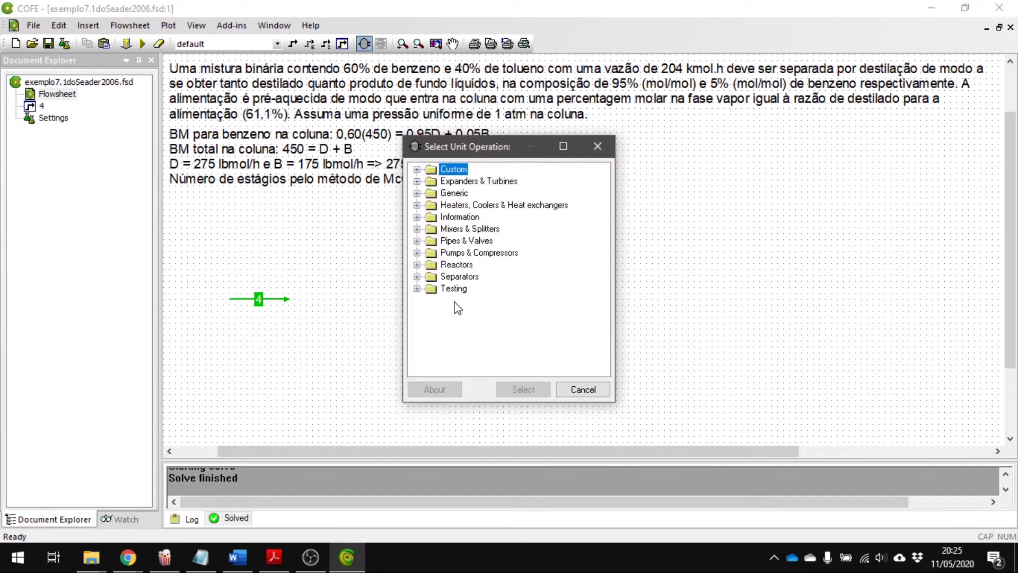
# Browse the unit operation categories from Expanders & Turbines through Reactors to examine the available models
pyautogui.click(500, 183)
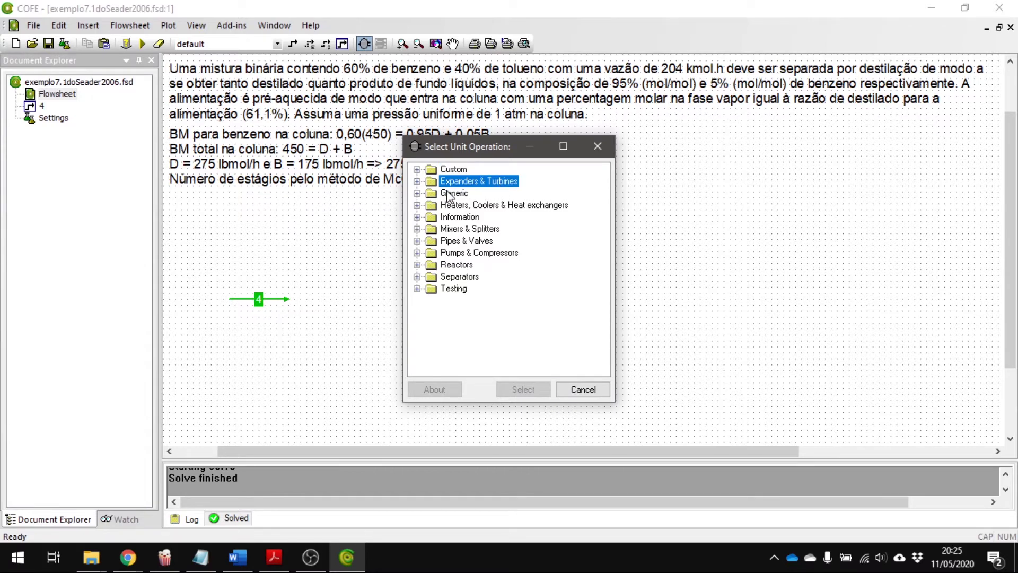
pyautogui.click(448, 195)
pyautogui.click(417, 194)
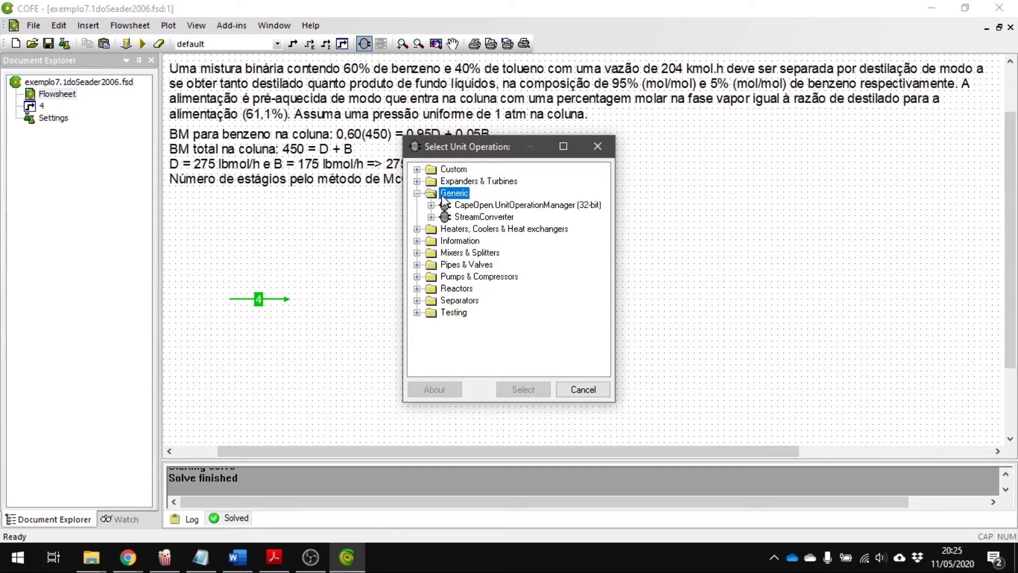
pyautogui.click(417, 194)
pyautogui.click(480, 206)
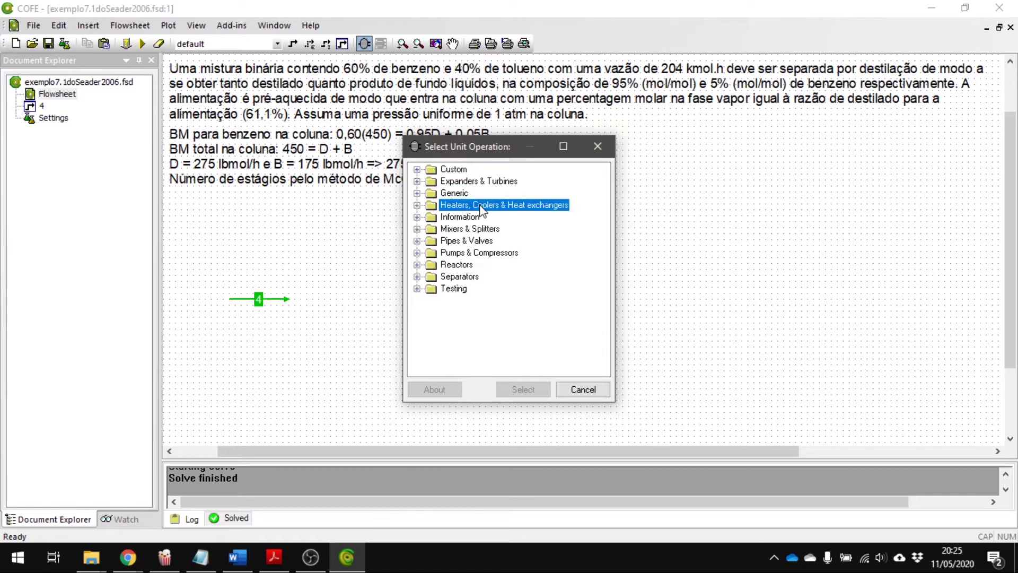
pyautogui.click(417, 206)
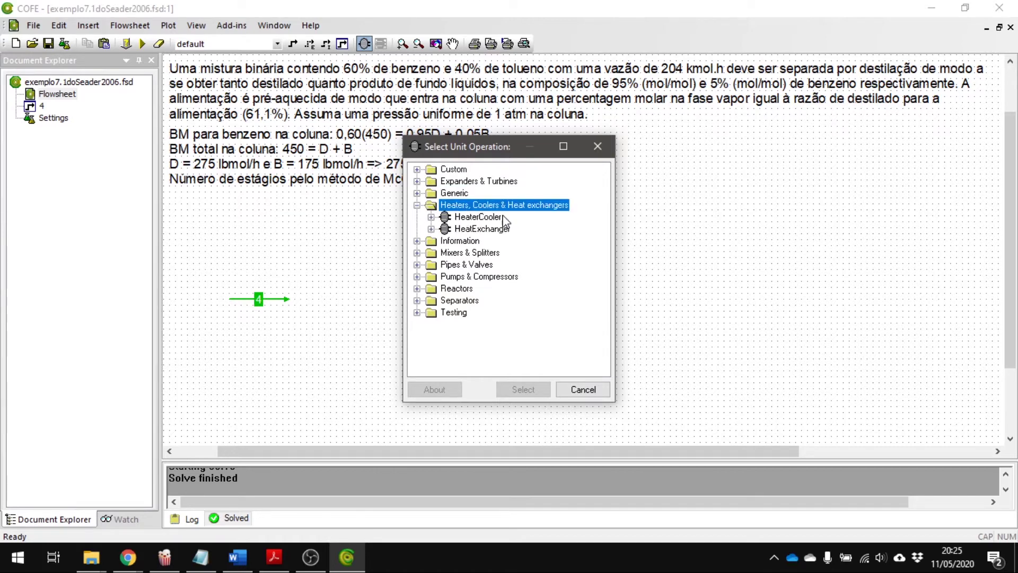
pyautogui.click(417, 206)
pyautogui.click(421, 217)
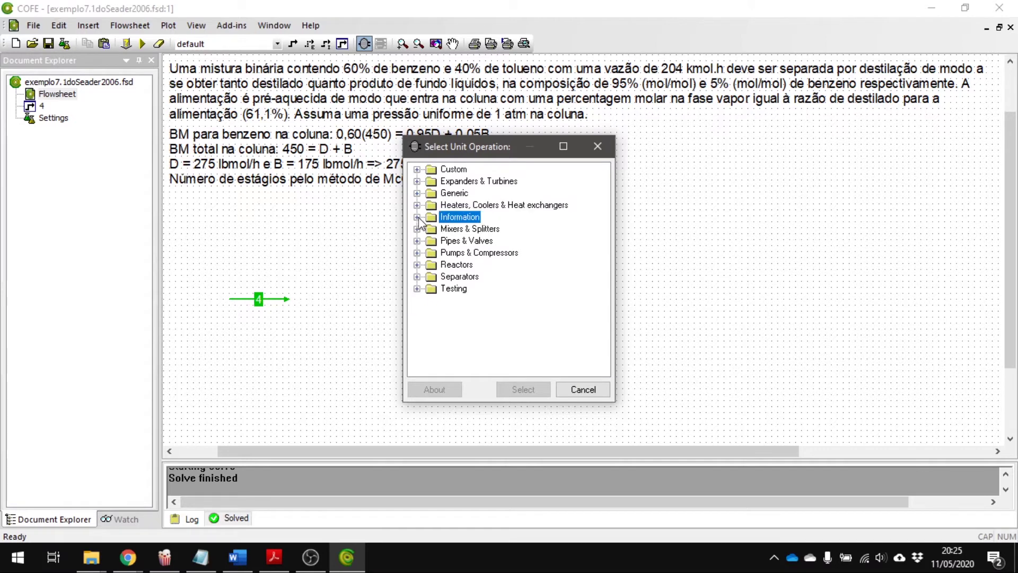
pyautogui.click(418, 218)
pyautogui.click(417, 217)
pyautogui.click(460, 228)
pyautogui.click(417, 229)
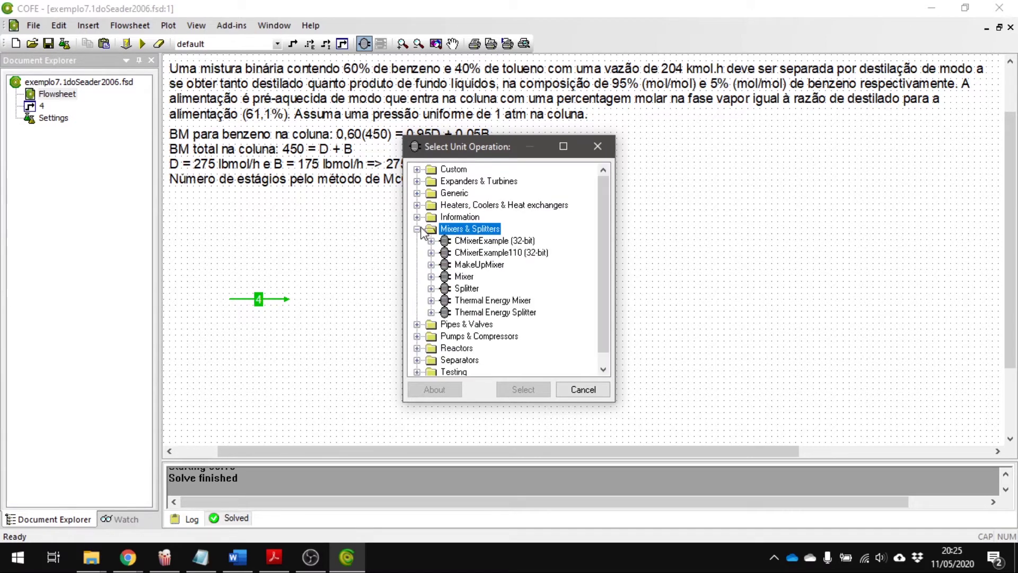
pyautogui.click(417, 229)
pyautogui.click(444, 241)
pyautogui.click(417, 241)
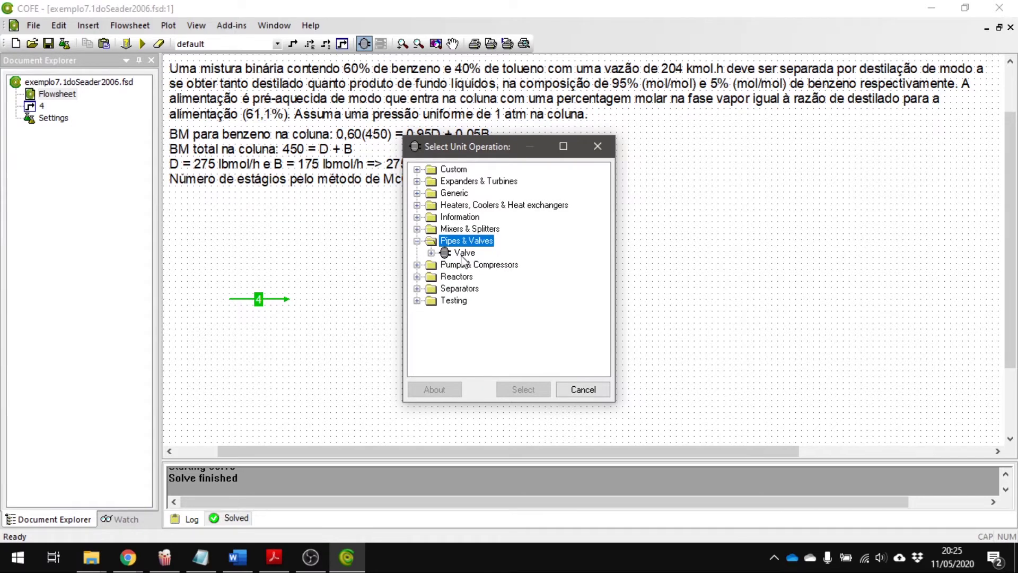
pyautogui.click(417, 241)
pyautogui.click(443, 253)
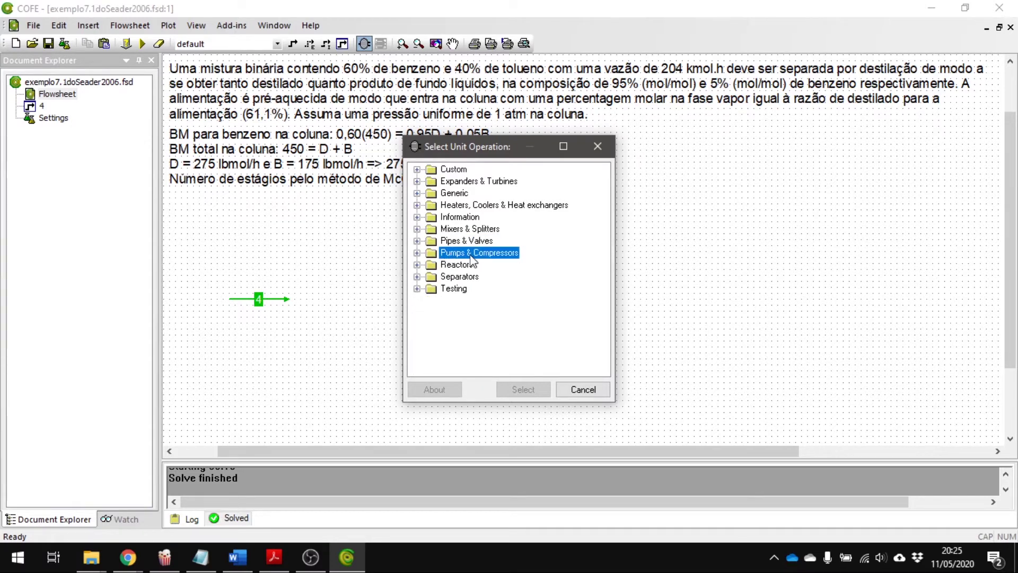
pyautogui.click(417, 253)
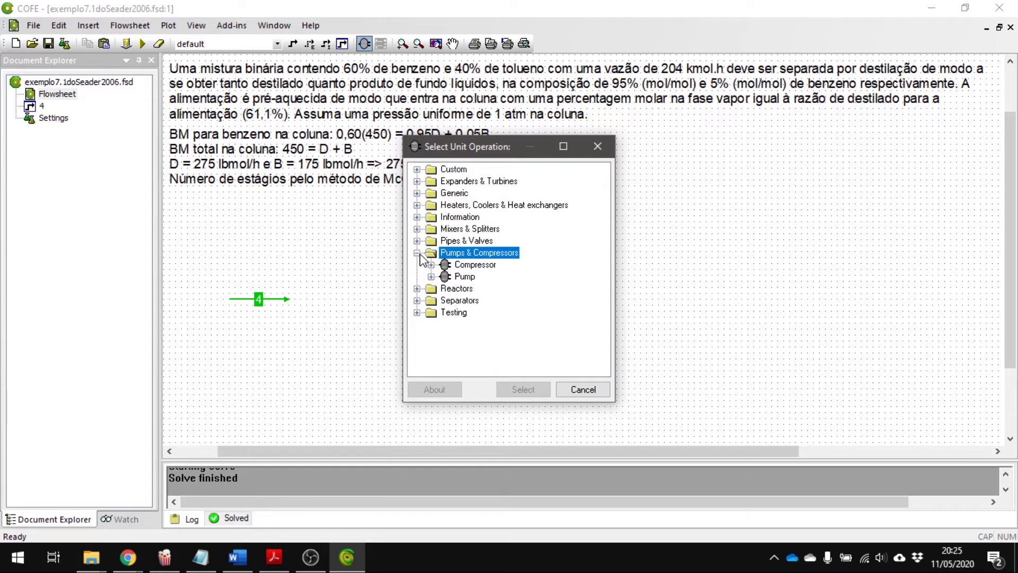
pyautogui.click(417, 254)
pyautogui.click(443, 265)
pyautogui.click(417, 265)
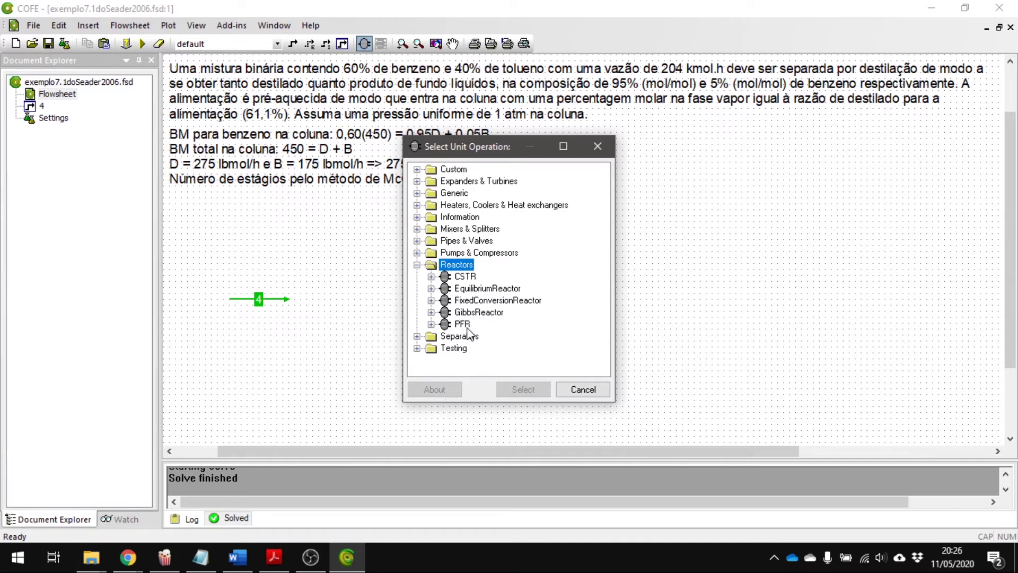
pyautogui.click(417, 265)
# Insert a ChemSep column from the Separators category just downstream of feed stream 4
pyautogui.click(429, 277)
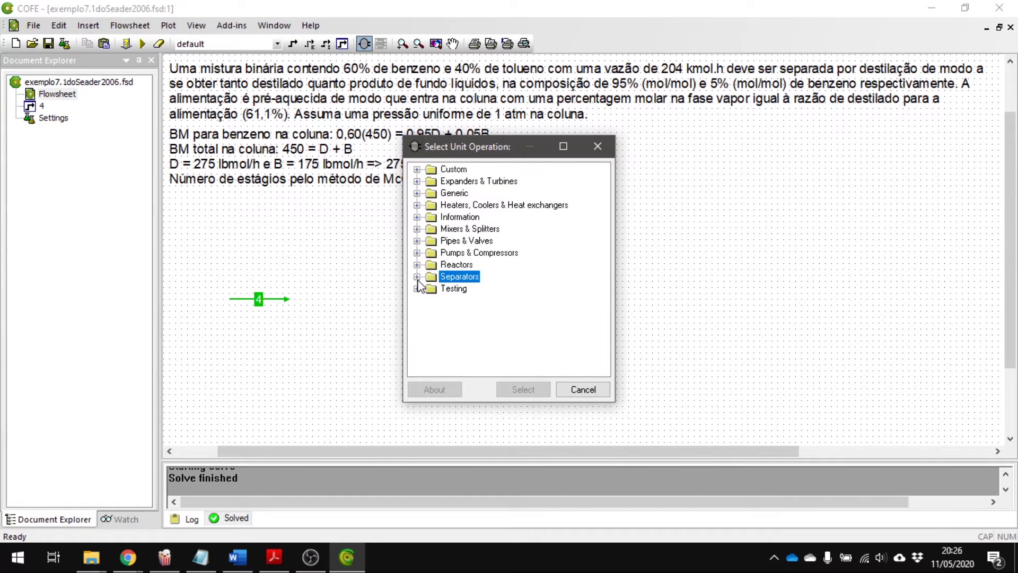
pyautogui.click(418, 277)
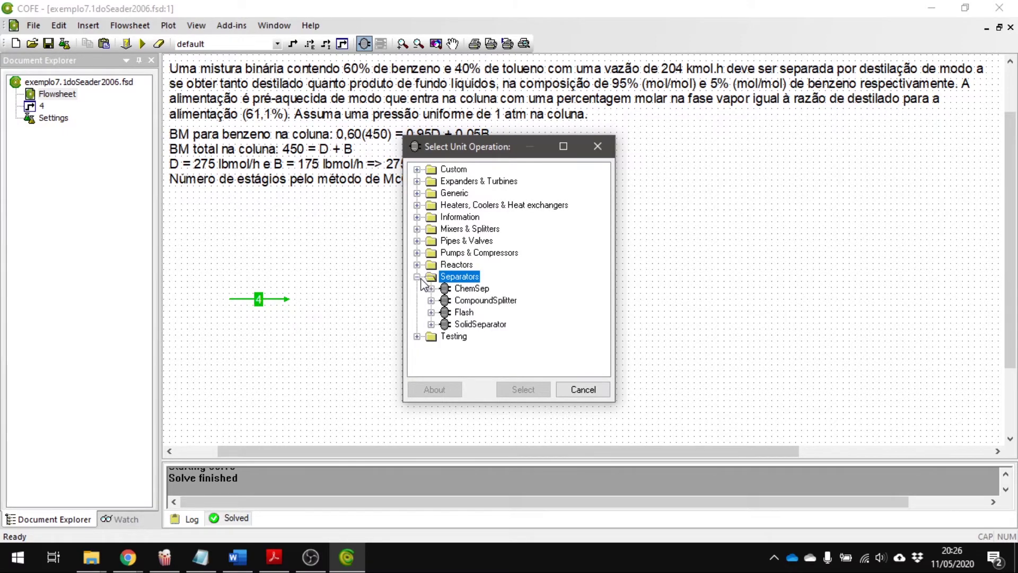
pyautogui.click(468, 290)
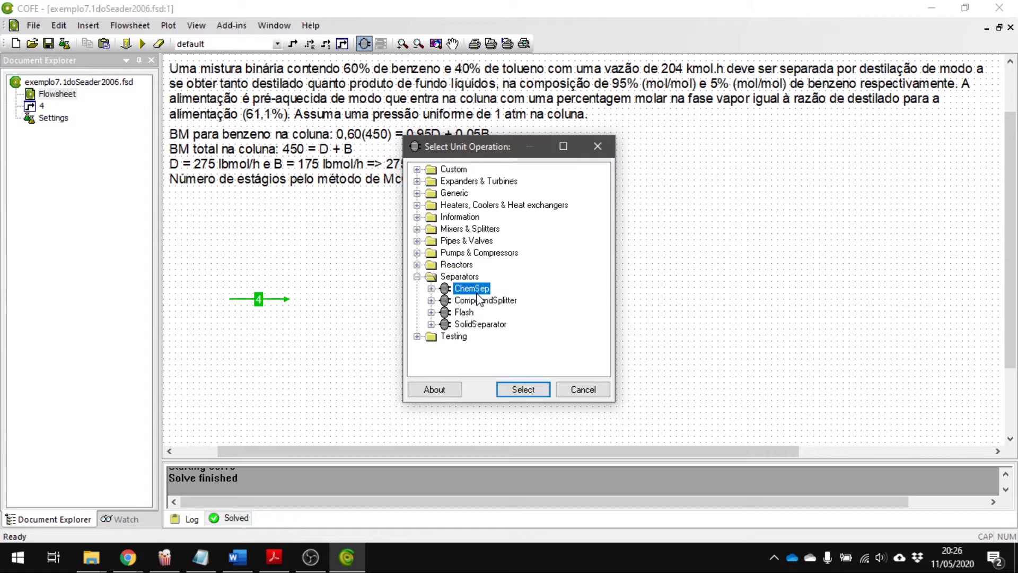
pyautogui.click(533, 392)
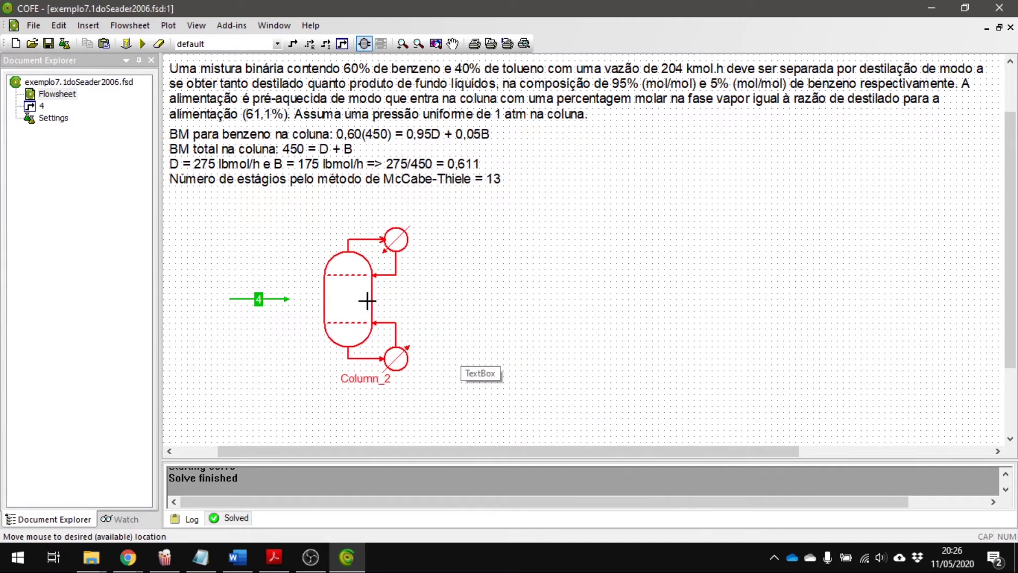
pyautogui.click(366, 317)
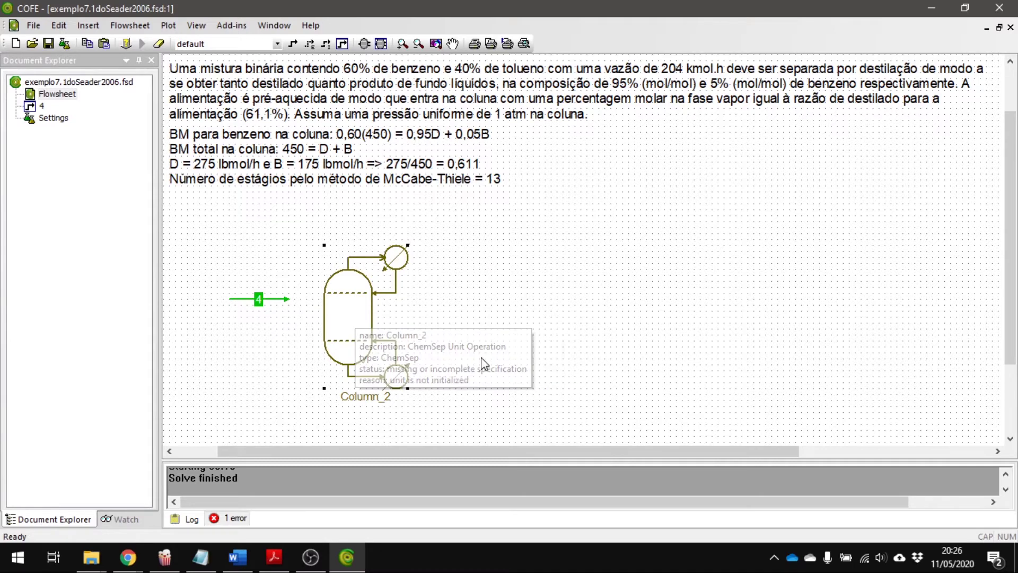
# Open the new column for editing and initialize it as Simple Distillation with 15 stages
pyautogui.doubleClick(349, 325)
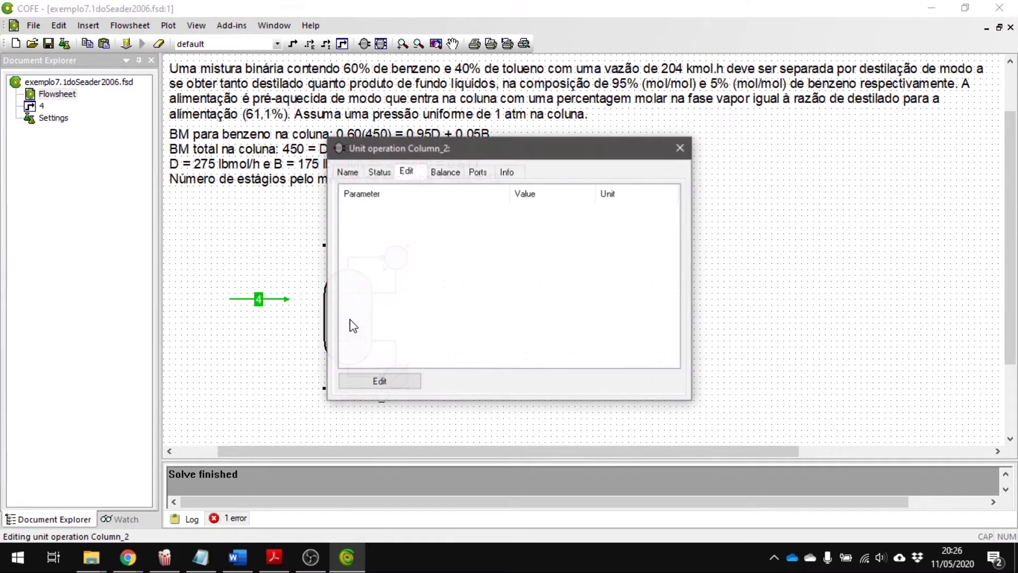
pyautogui.click(405, 381)
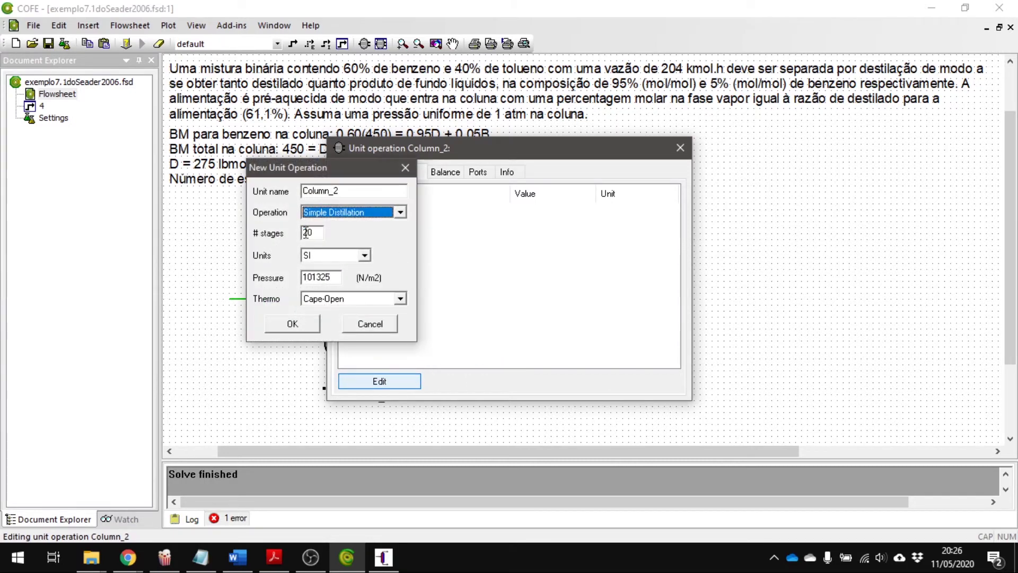
pyautogui.doubleClick(313, 232)
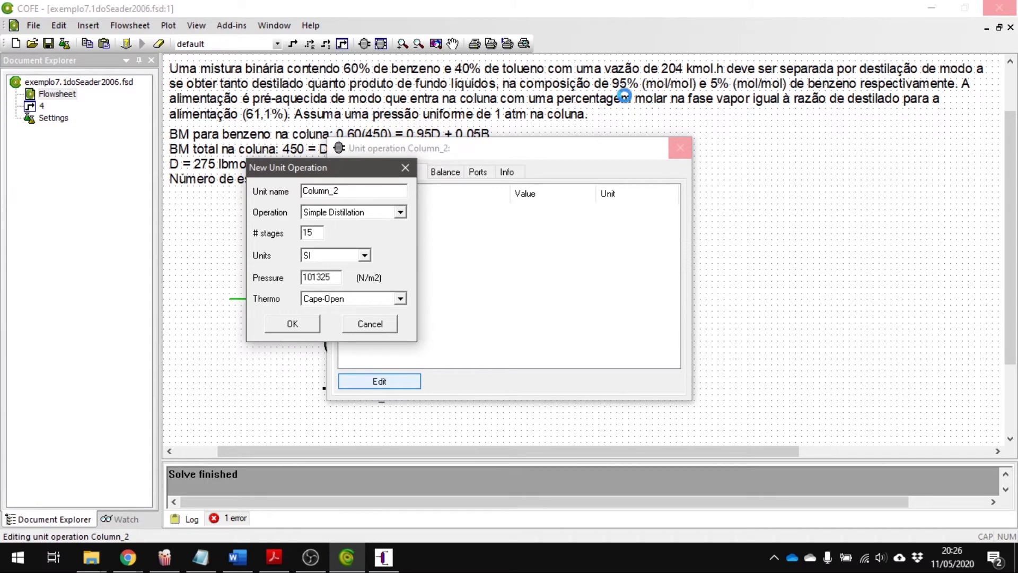
pyautogui.click(307, 328)
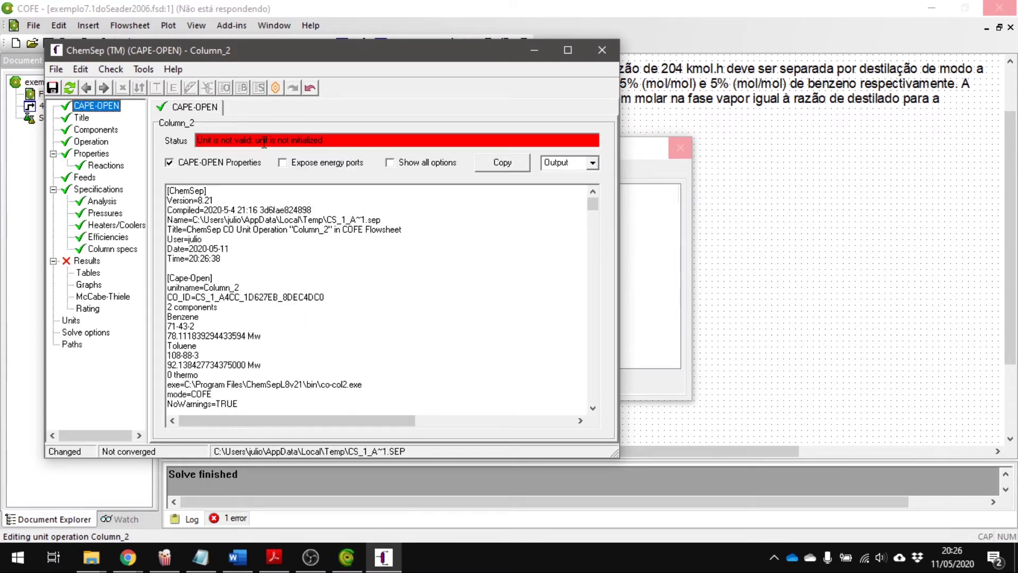
# Set the column's feed stage to 7, with Equilibrium column as the simulation type
pyautogui.click(91, 142)
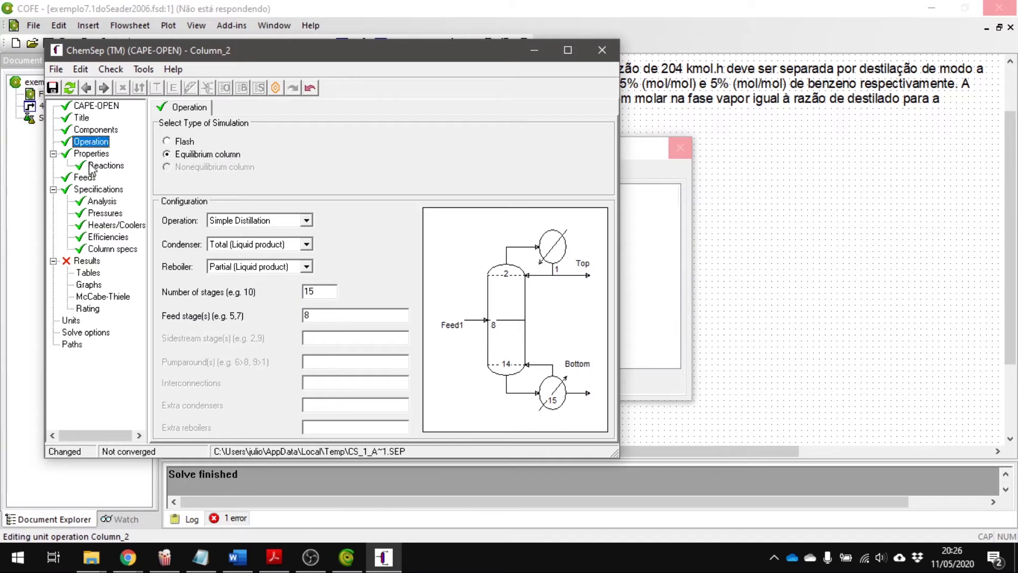
pyautogui.moveTo(317, 315); pyautogui.dragTo(296, 320)
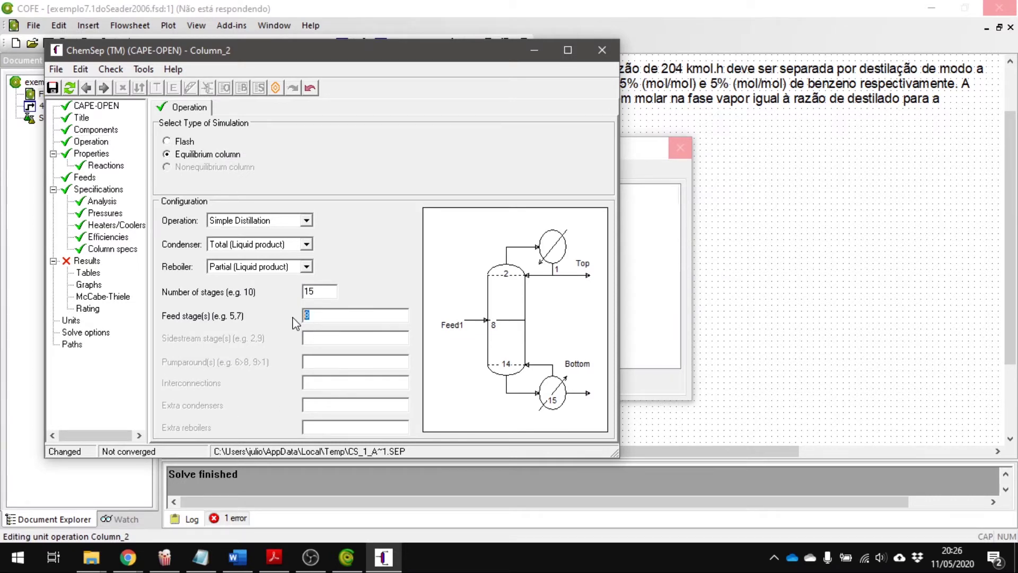
pyautogui.write('7')
pyautogui.click(229, 157)
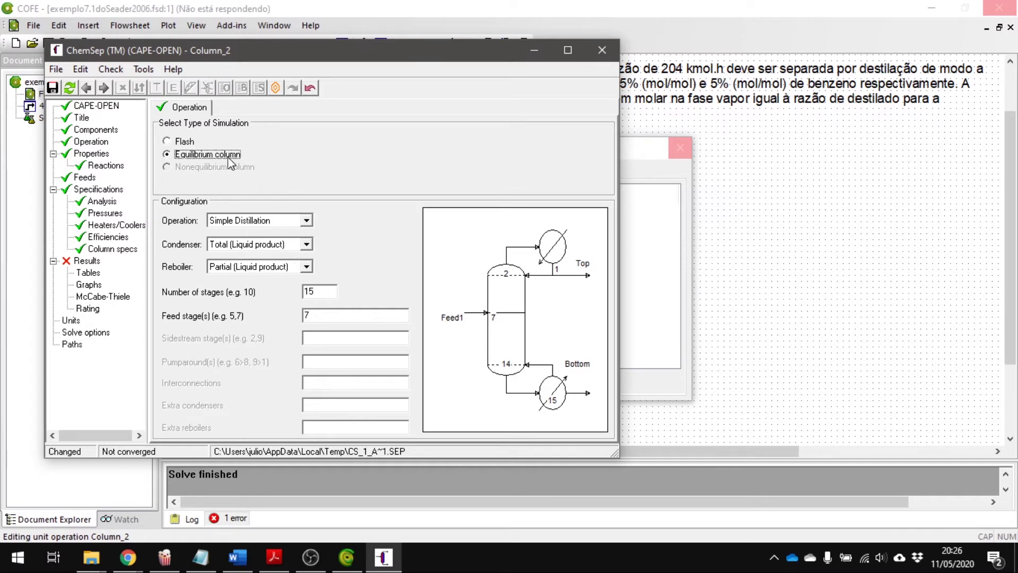
# Keep Simple Distillation with a Total (Liquid product) condenser and set the reboiler to Total (Liquid product)
pyautogui.click(286, 222)
pyautogui.click(286, 223)
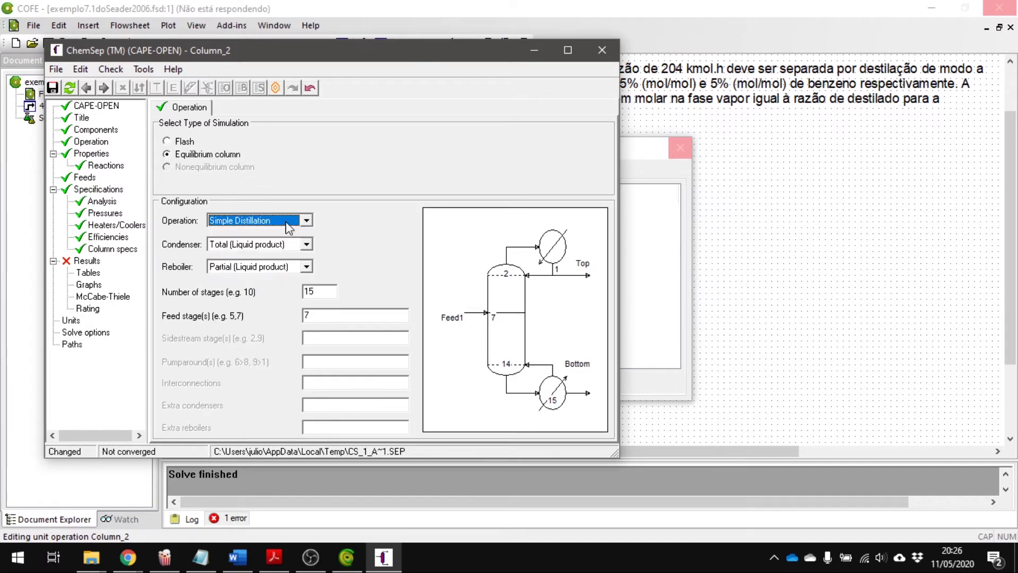
pyautogui.click(300, 246)
pyautogui.click(251, 258)
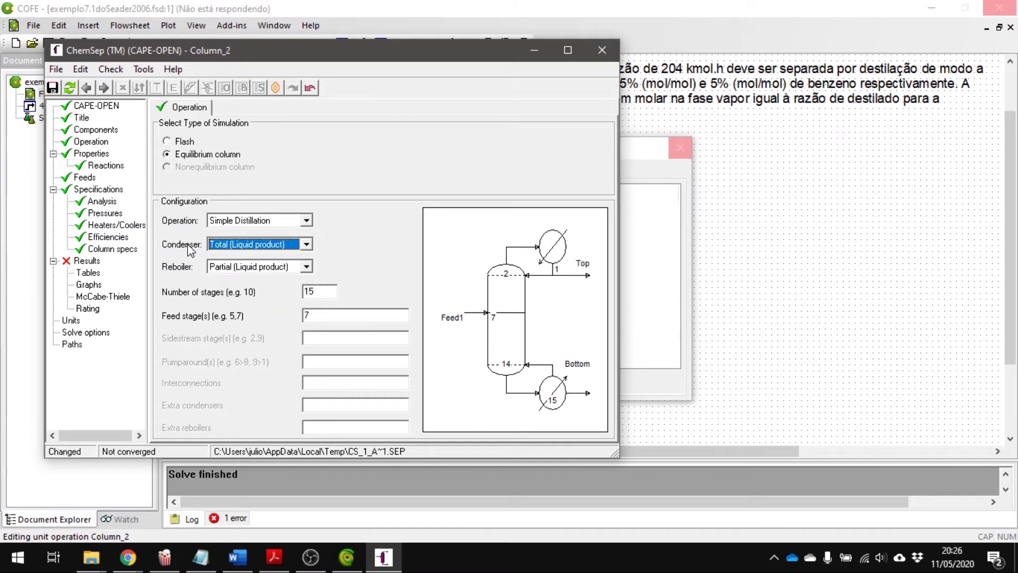
pyautogui.click(296, 267)
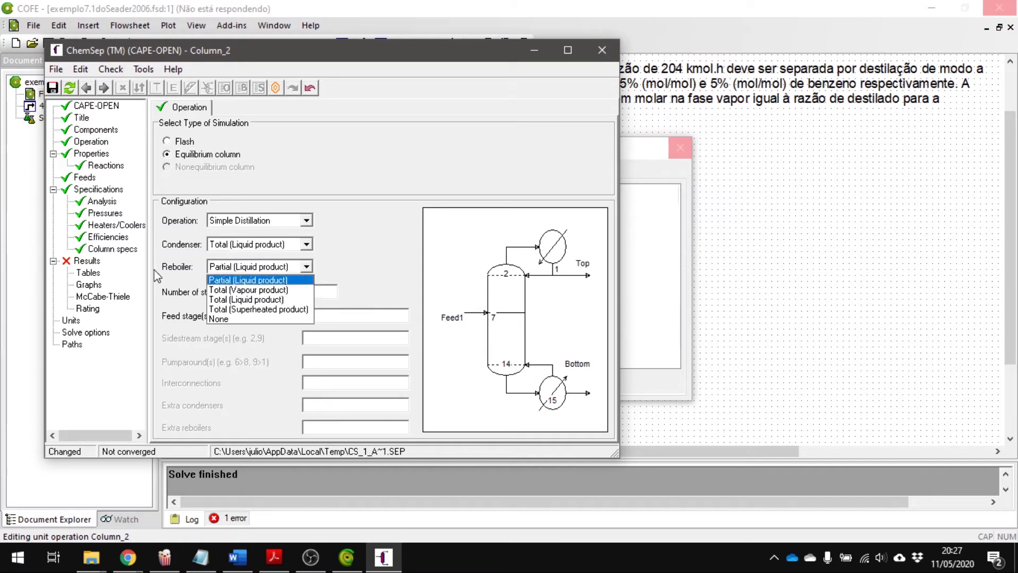
pyautogui.click(270, 299)
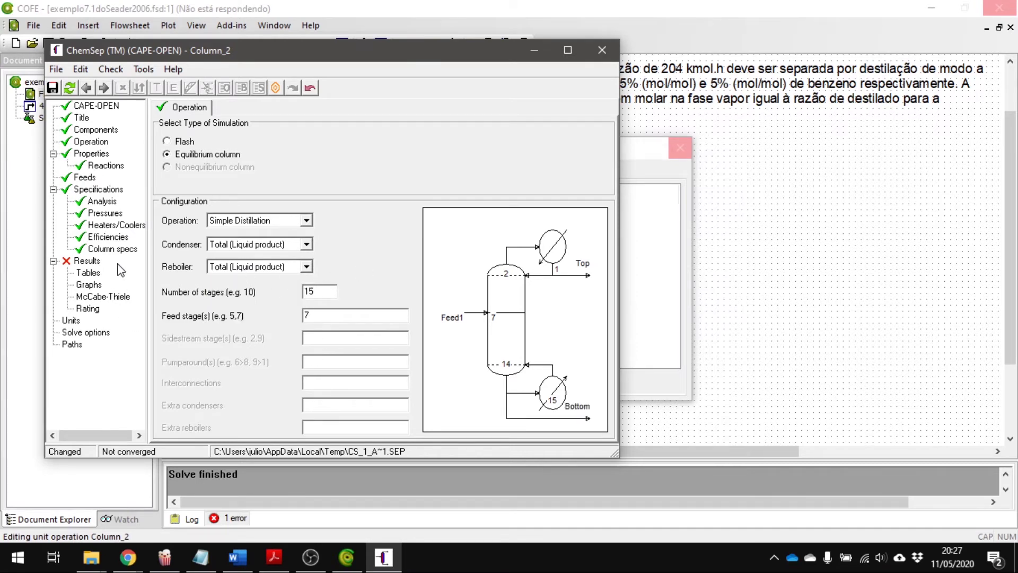
pyautogui.click(91, 143)
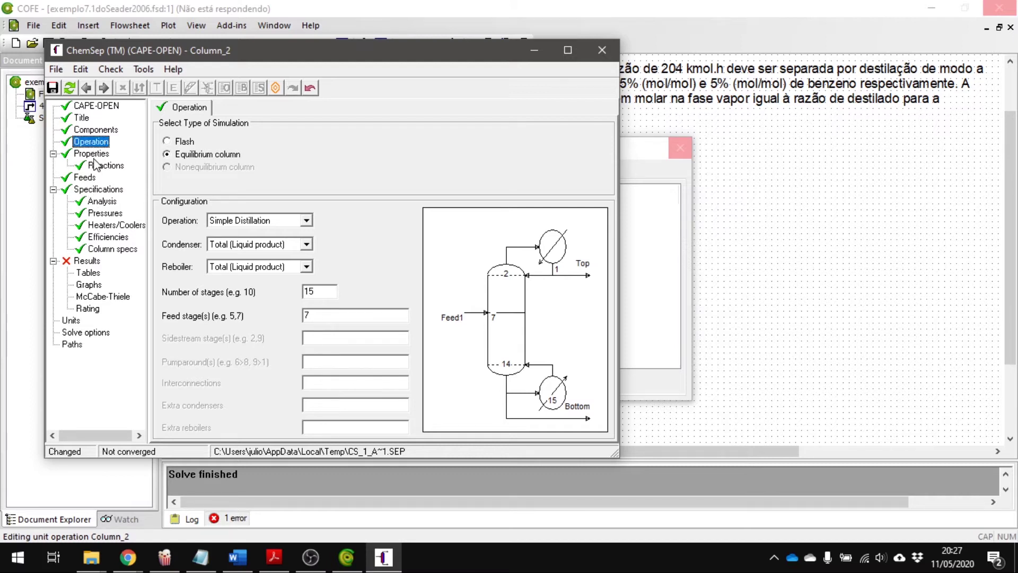
# Check the pressure and efficiency specifications, and specify the top product as a benzene mole fraction of 0.95
pyautogui.click(111, 217)
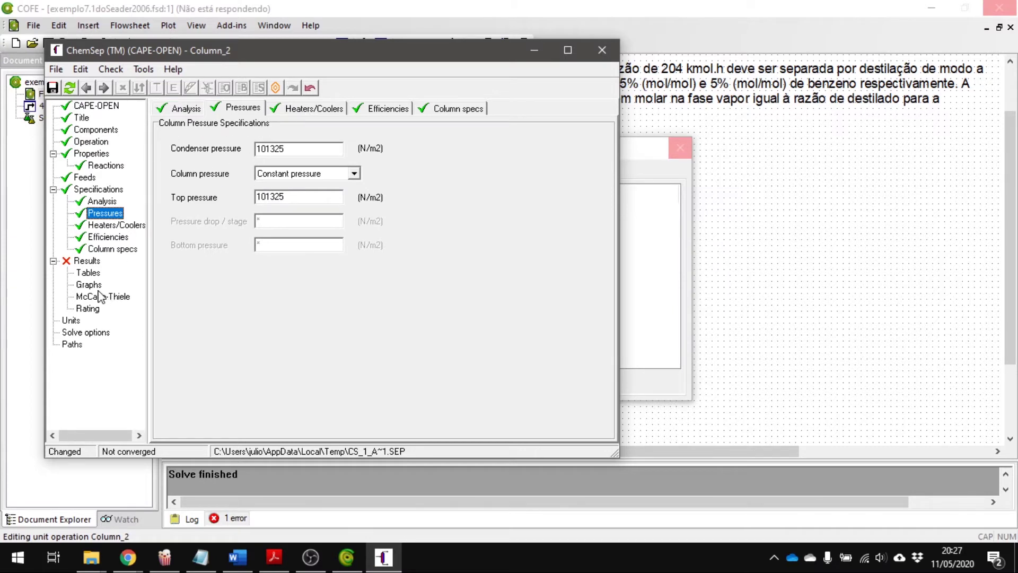
pyautogui.click(107, 237)
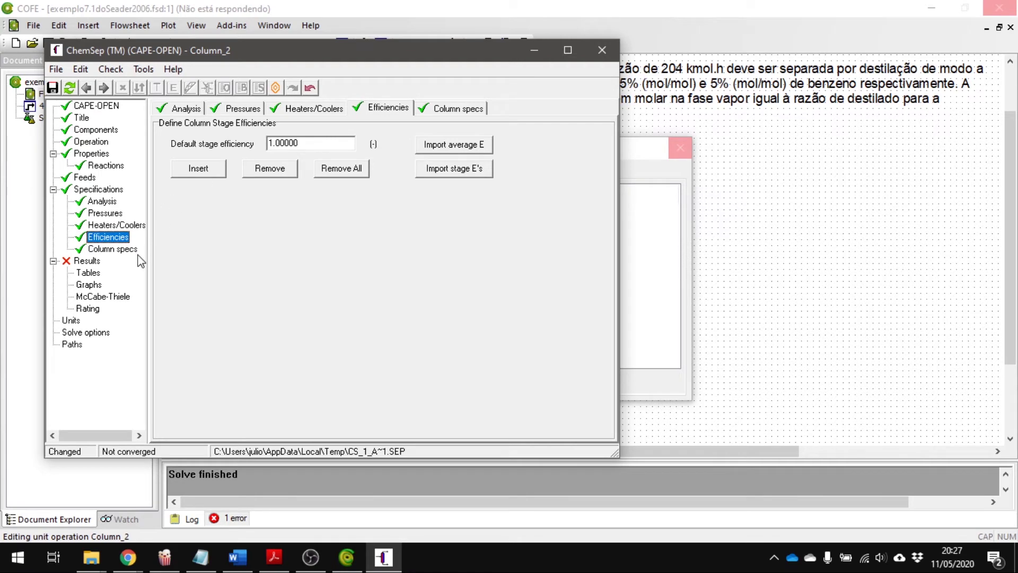
pyautogui.click(115, 251)
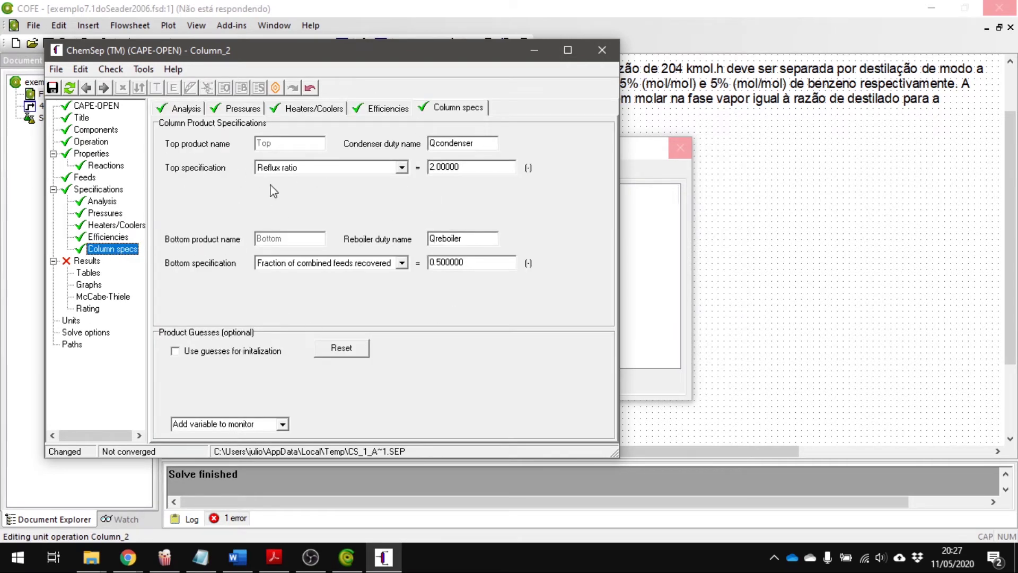
pyautogui.click(402, 167)
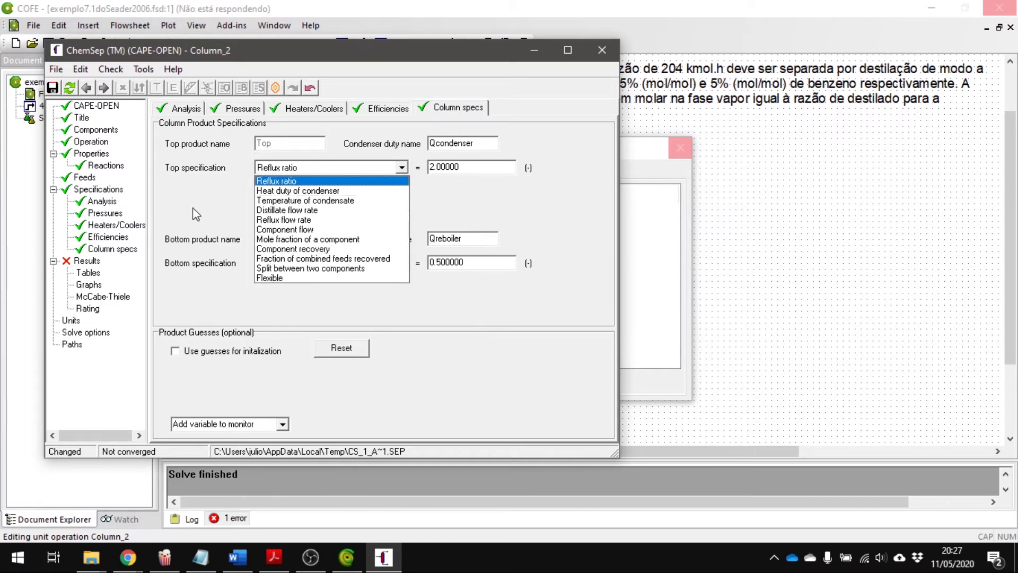
pyautogui.click(293, 241)
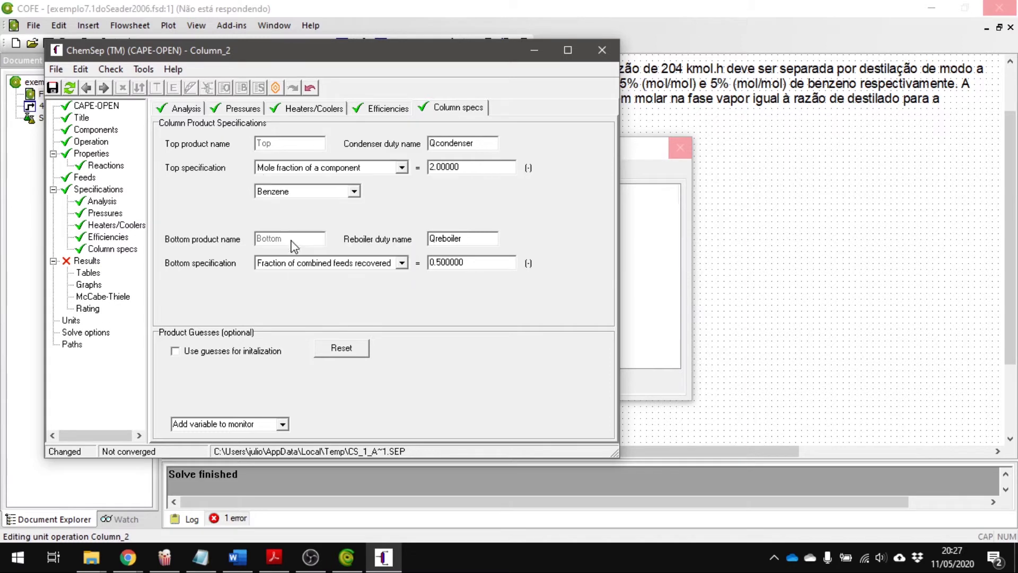
pyautogui.click(475, 166)
# Specify the bottom product by mole fraction of a component, with benzene at 0.05
pyautogui.click(335, 268)
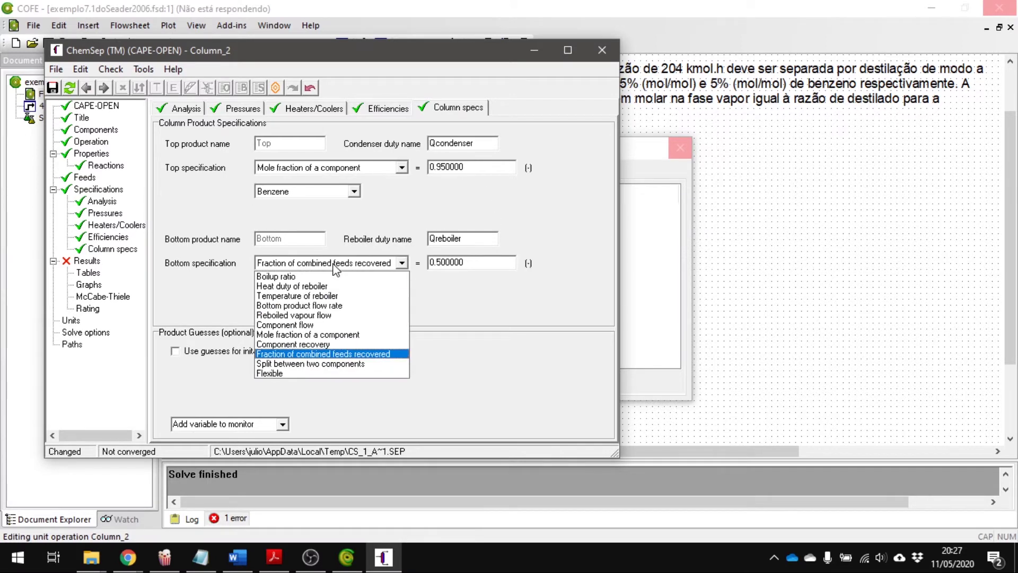
pyautogui.click(305, 334)
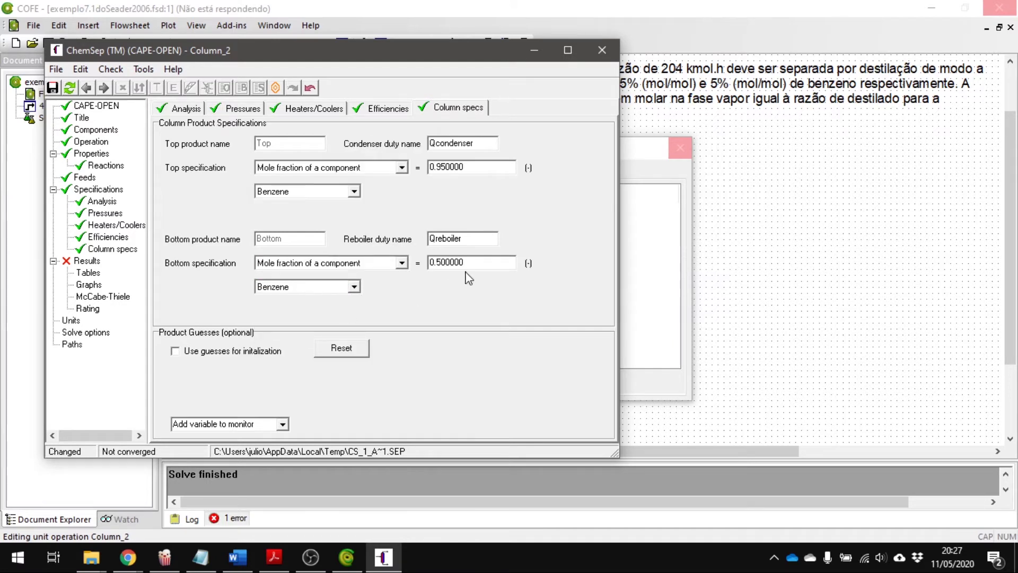
pyautogui.click(441, 263)
pyautogui.press('Delete')
pyautogui.press('Delete')
pyautogui.press('Delete')
pyautogui.press('Delete')
pyautogui.press('Delete')
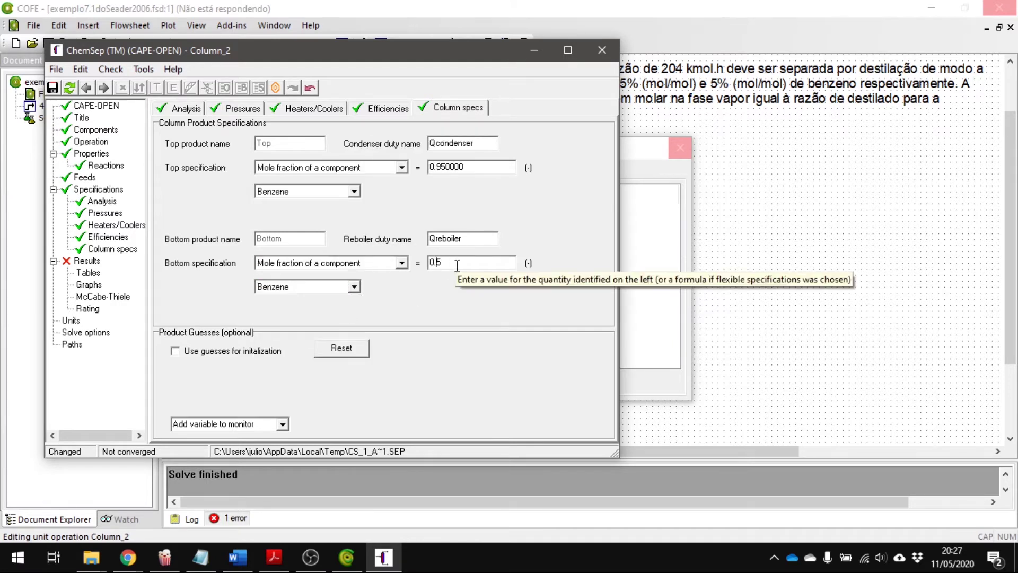
pyautogui.press('Left')
pyautogui.write('0')
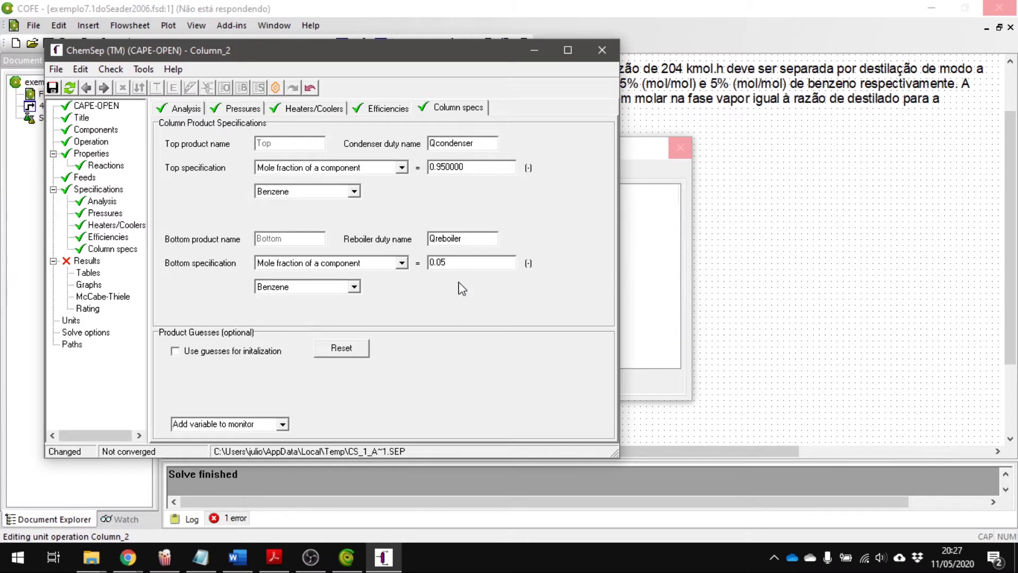
pyautogui.click(472, 234)
# Check the column pressures, save and close the ChemSep configuration, and accept updating the column's COFE icon
pyautogui.click(242, 108)
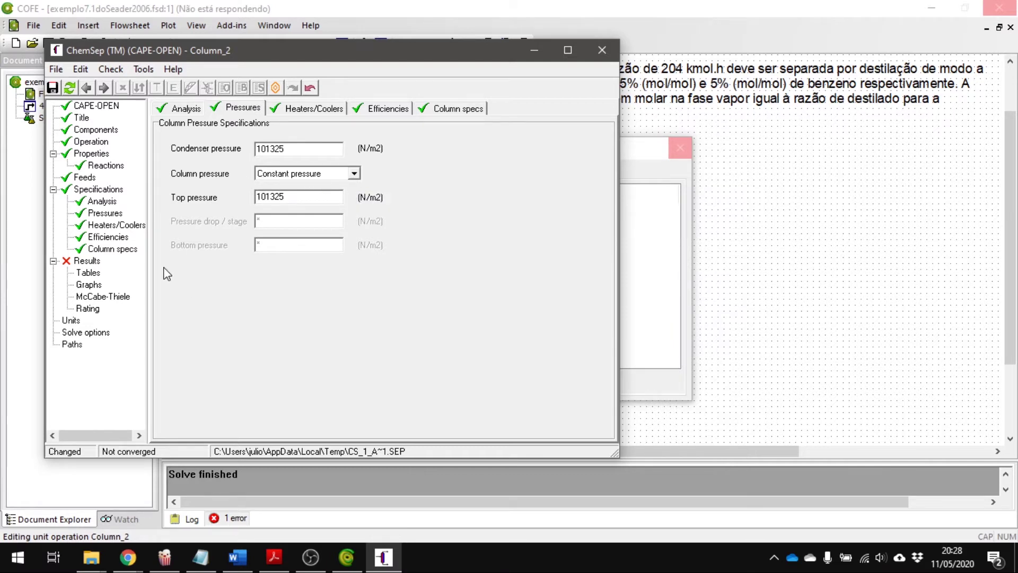
pyautogui.click(51, 87)
pyautogui.click(602, 50)
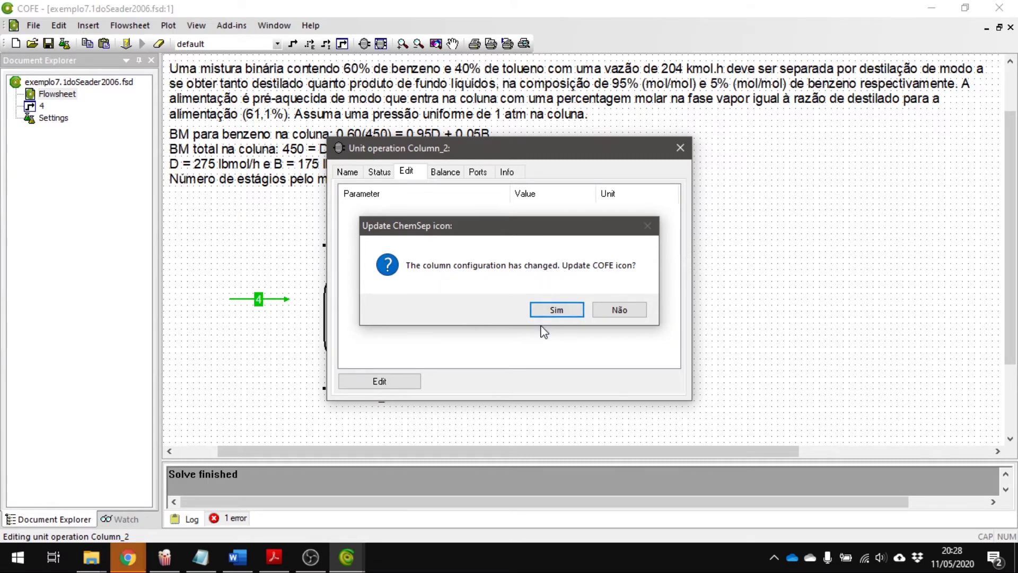
pyautogui.click(557, 309)
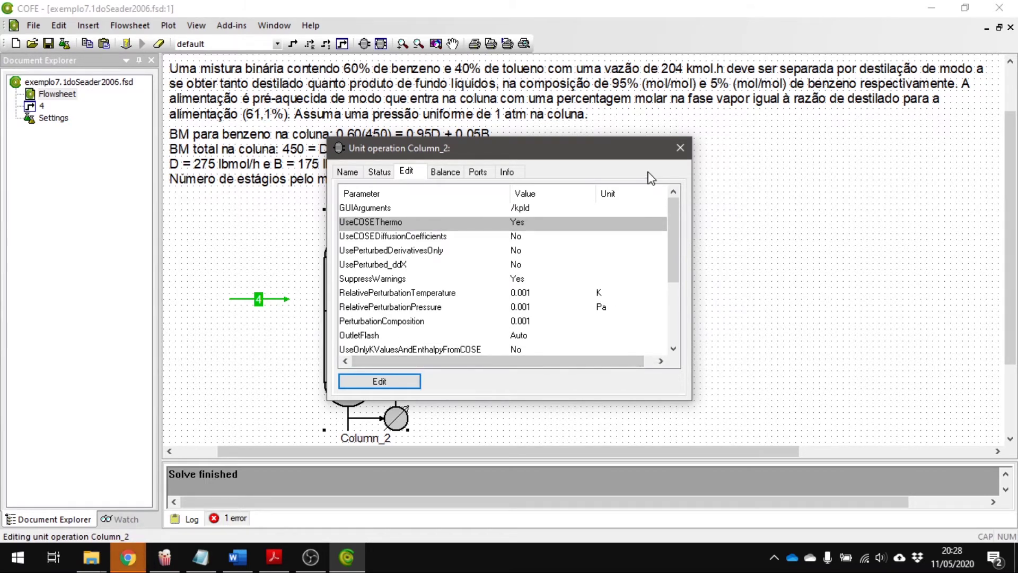
pyautogui.click(679, 148)
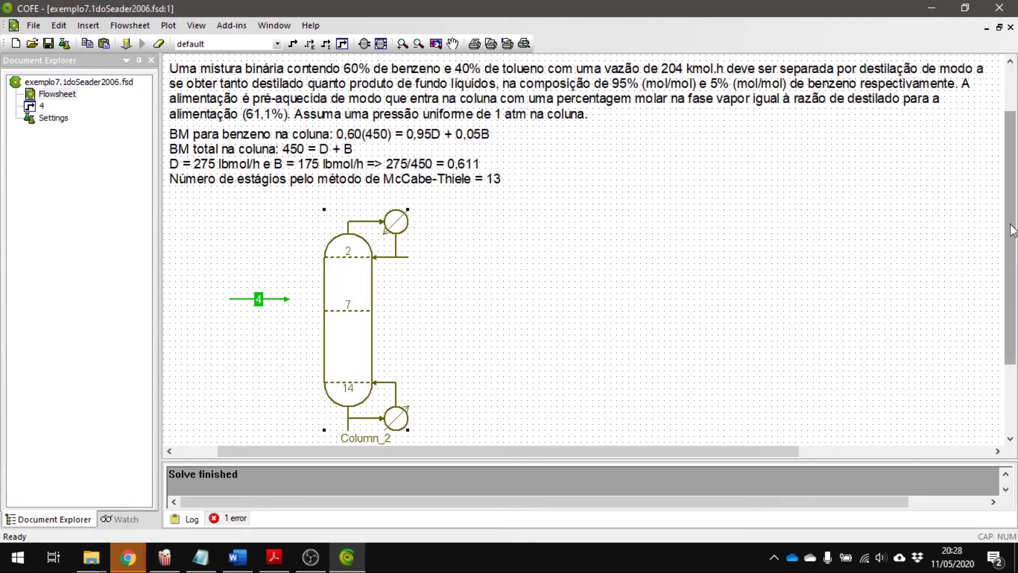
# Connect feed stream 4 to the column's stage 7 inlet and straighten the stream horizontally
pyautogui.scroll(-3, 1011, 231)
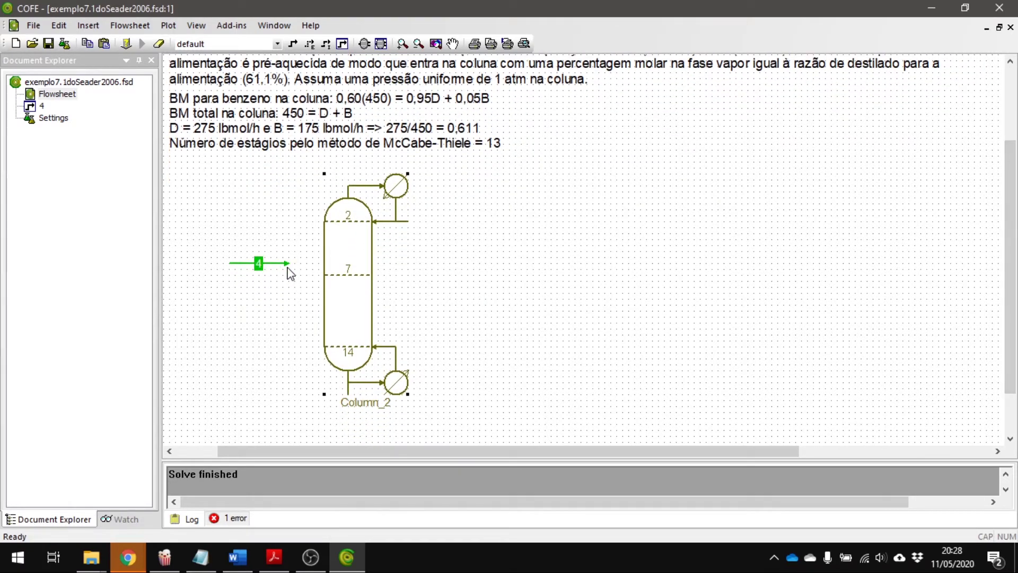
pyautogui.moveTo(288, 263); pyautogui.dragTo(322, 275)
pyautogui.moveTo(228, 265); pyautogui.dragTo(227, 275)
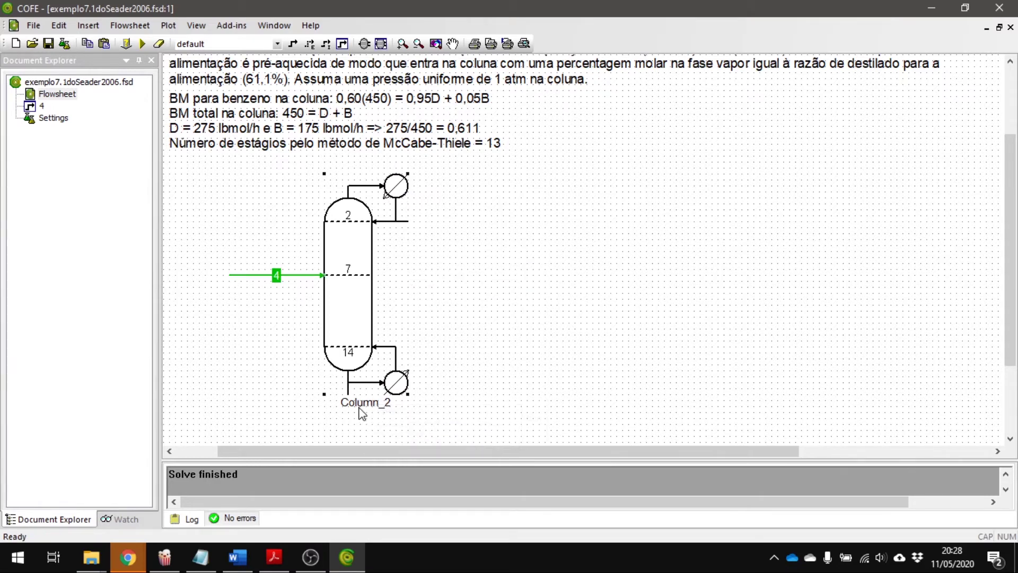
# Move the column's name label beside the column just below the condenser and rename it Coluna BeT
pyautogui.moveTo(359, 405); pyautogui.dragTo(400, 242)
pyautogui.doubleClick(401, 242)
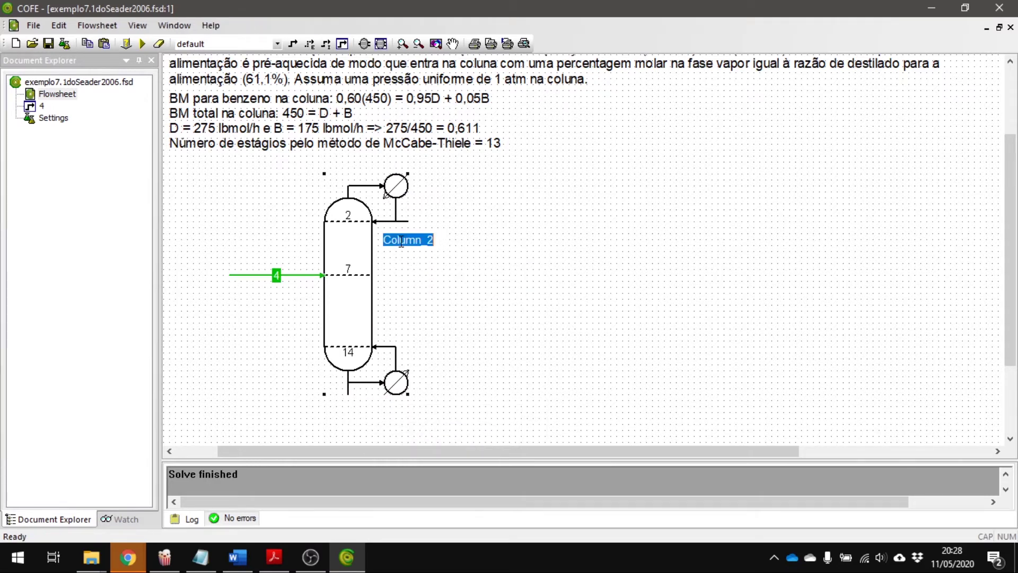
pyautogui.write('Coluna B')
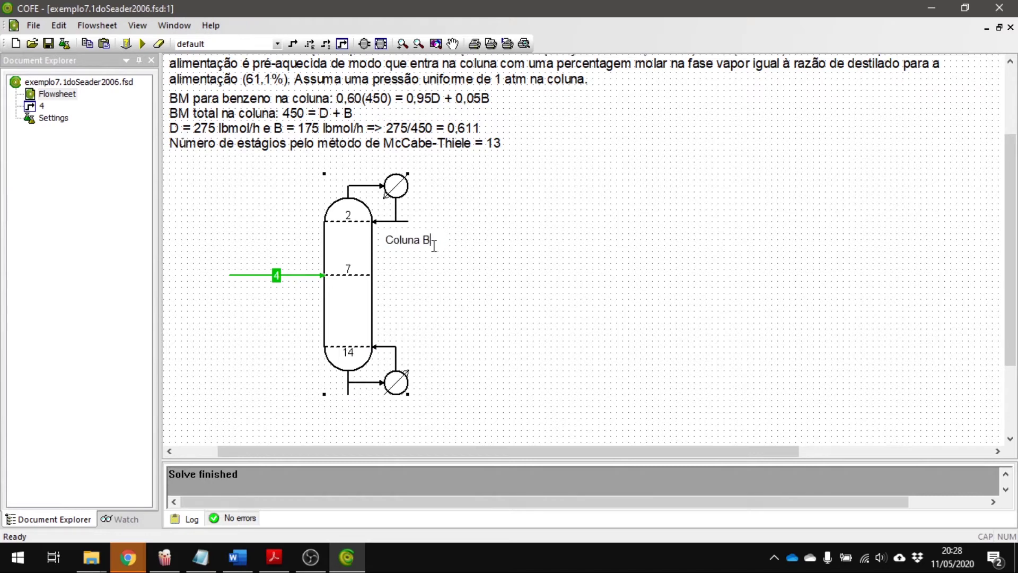
pyautogui.write('en')
pyautogui.click(470, 318)
# Draw a material stream from the condenser outlet and connect it to the TopProduct port
pyautogui.click(294, 45)
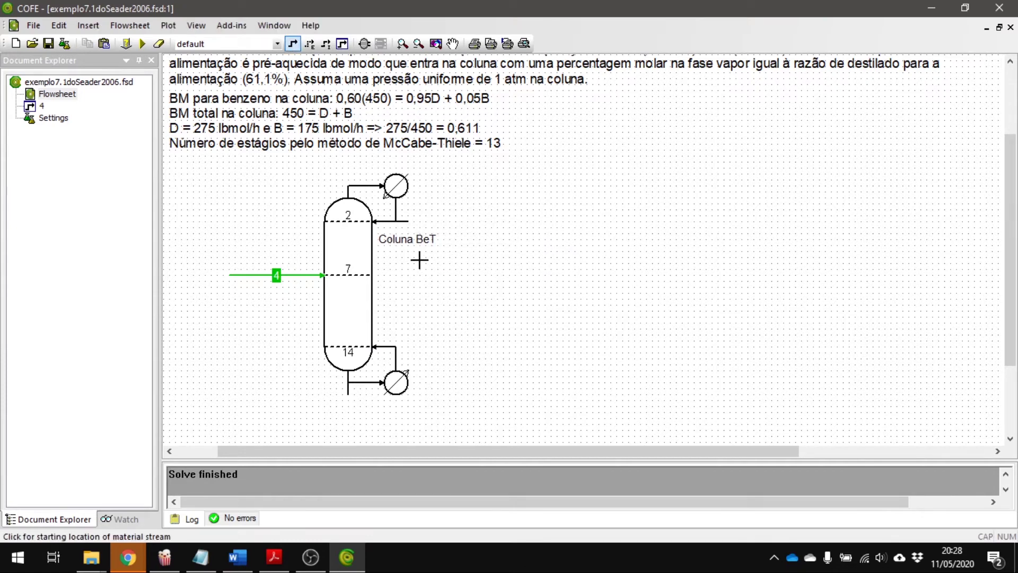
pyautogui.click(409, 220)
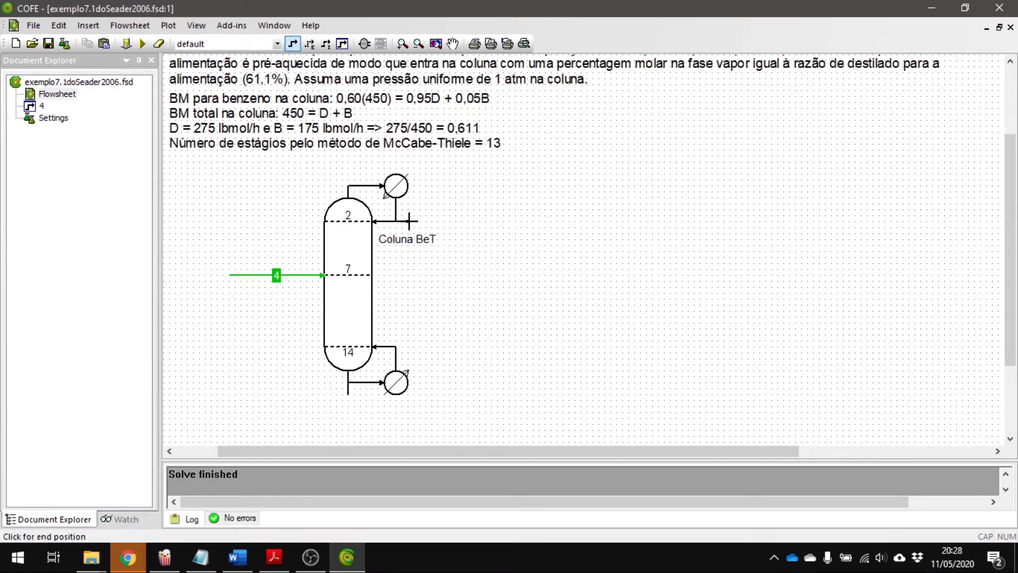
pyautogui.click(473, 222)
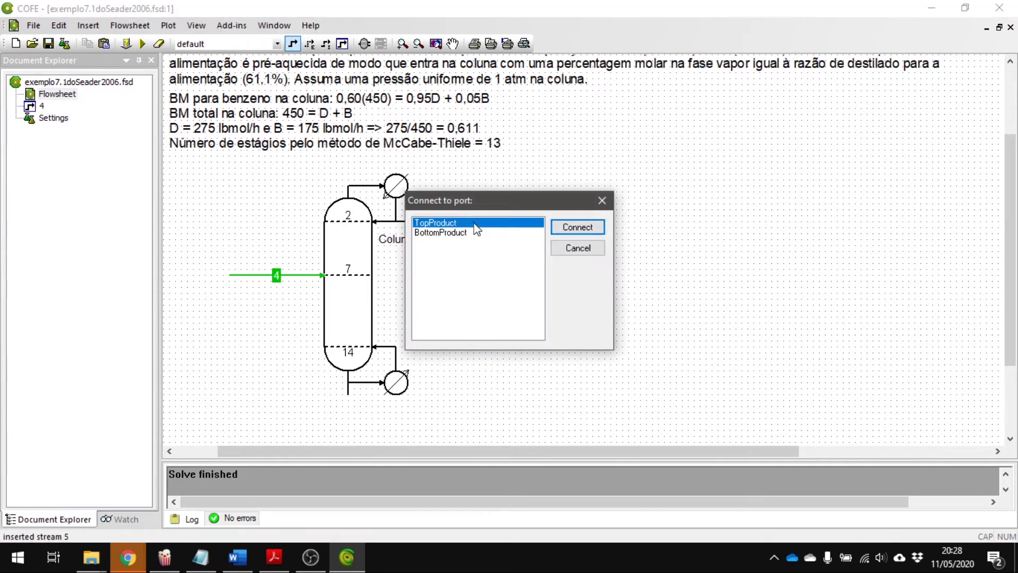
pyautogui.click(572, 226)
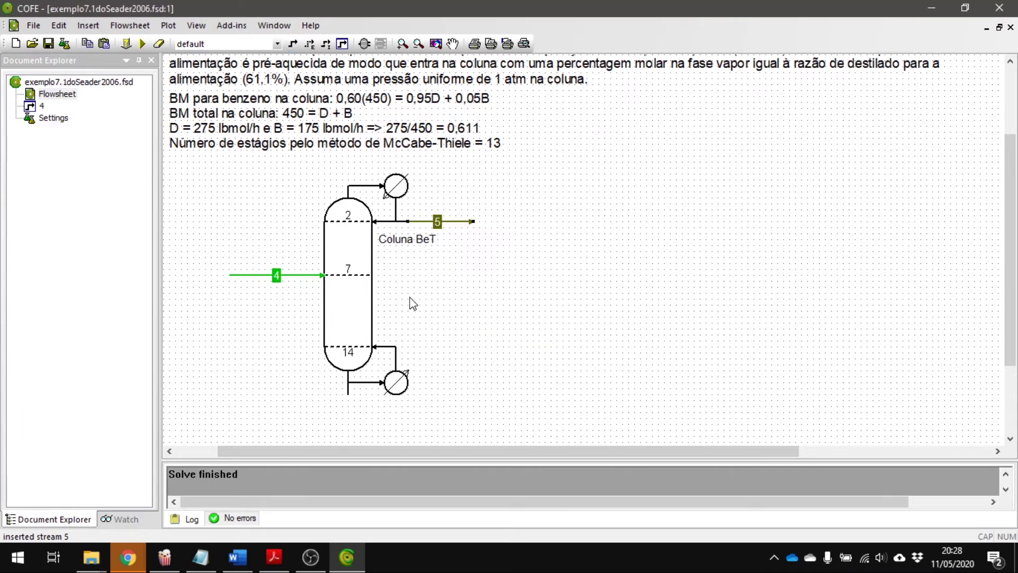
# Draw a material stream from the column's bottom outlet and solve the flowsheet
pyautogui.click(294, 43)
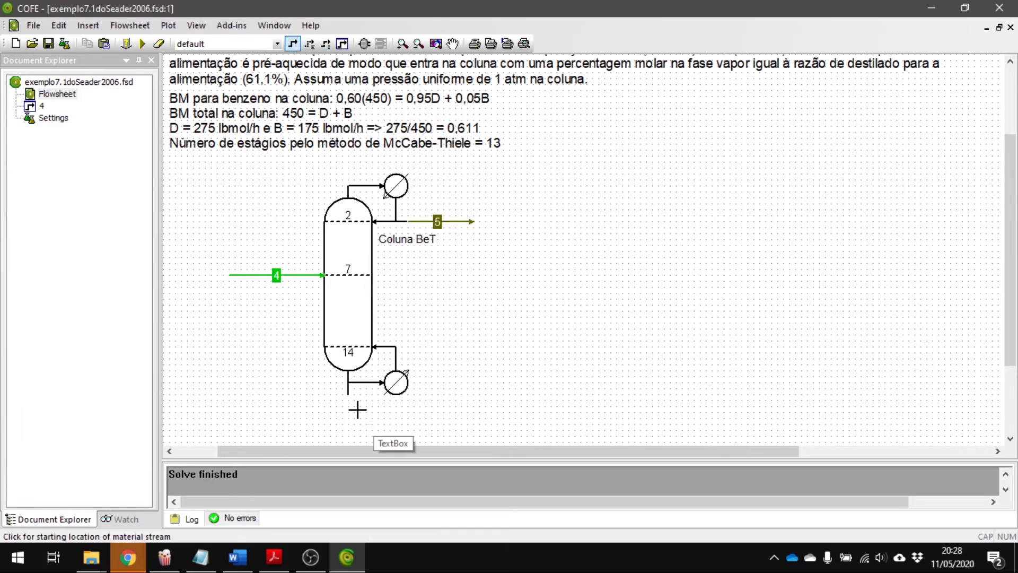
pyautogui.click(348, 393)
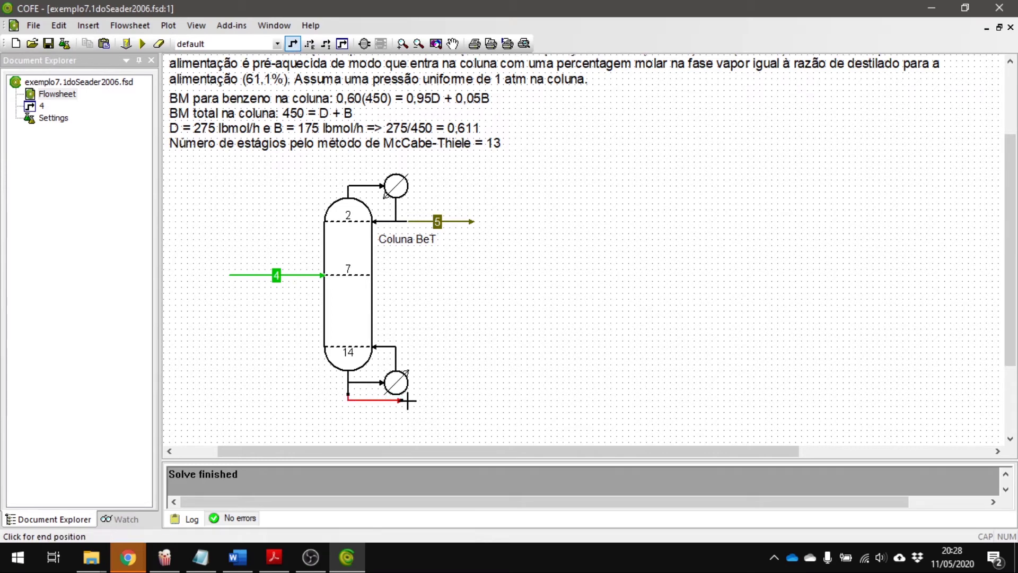
pyautogui.click(443, 423)
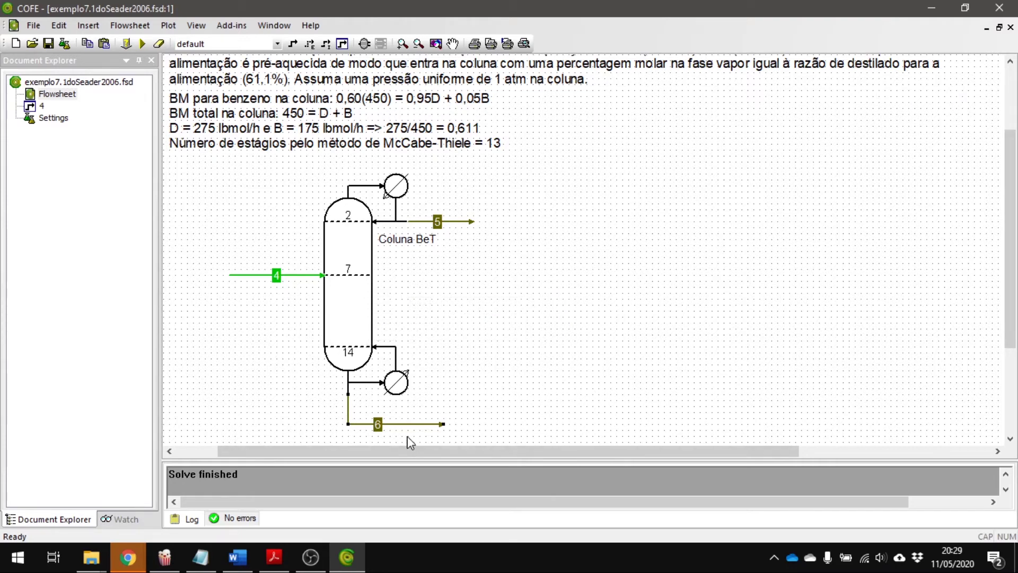
pyautogui.click(142, 43)
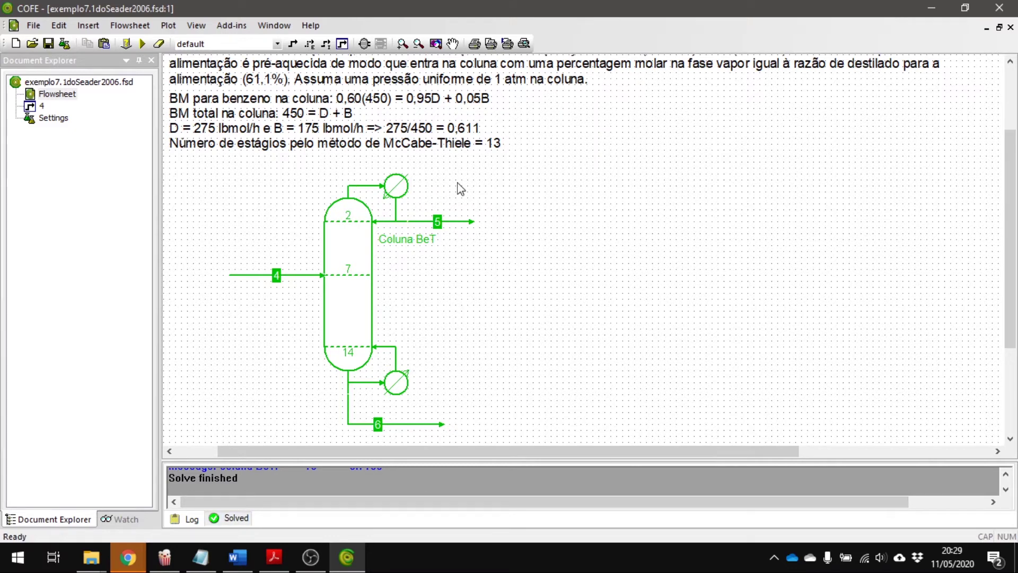
# Insert a stream report beside the column and include streams 4, 5 and 6
pyautogui.click(88, 25)
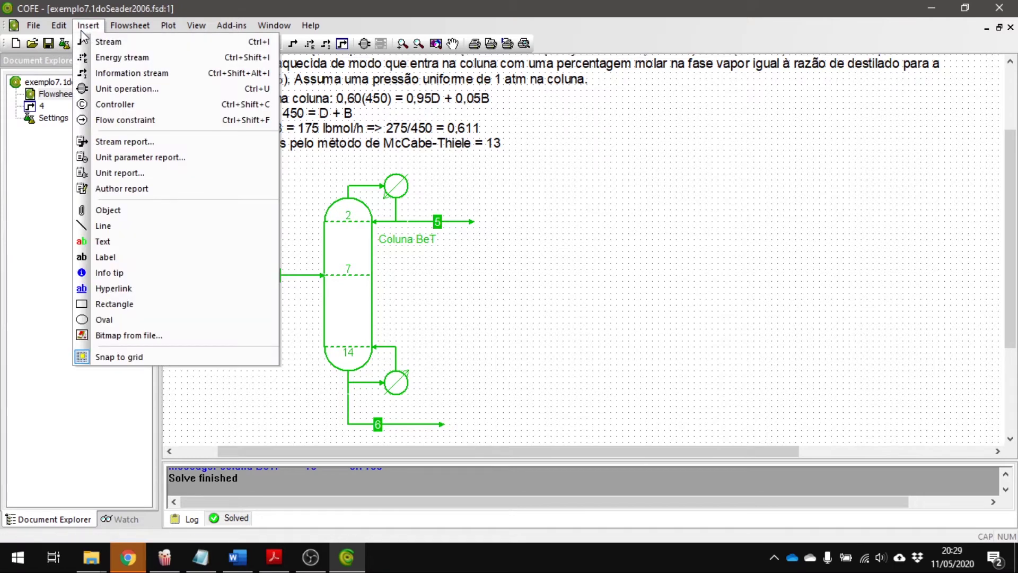
pyautogui.click(149, 142)
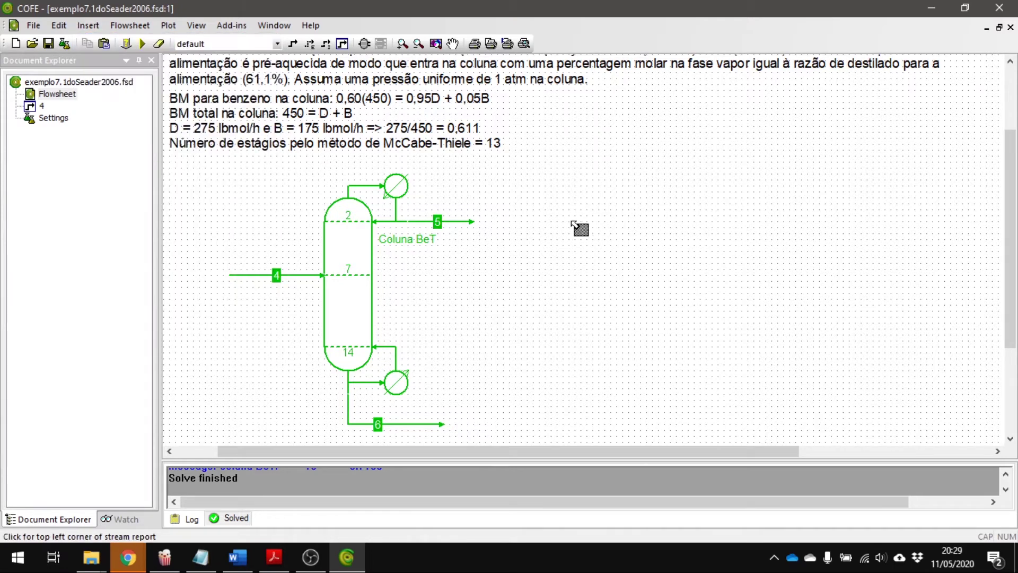
pyautogui.click(559, 133)
pyautogui.moveTo(356, 197); pyautogui.dragTo(363, 222)
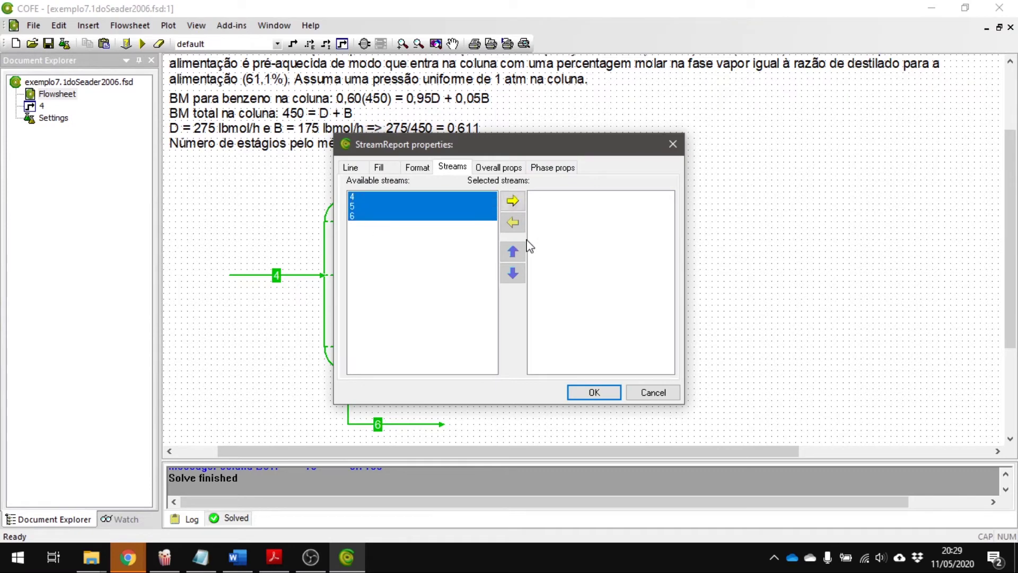
pyautogui.click(512, 200)
# Add the phase composition as mole fractions to the stream report and place the table closer to the column
pyautogui.click(555, 168)
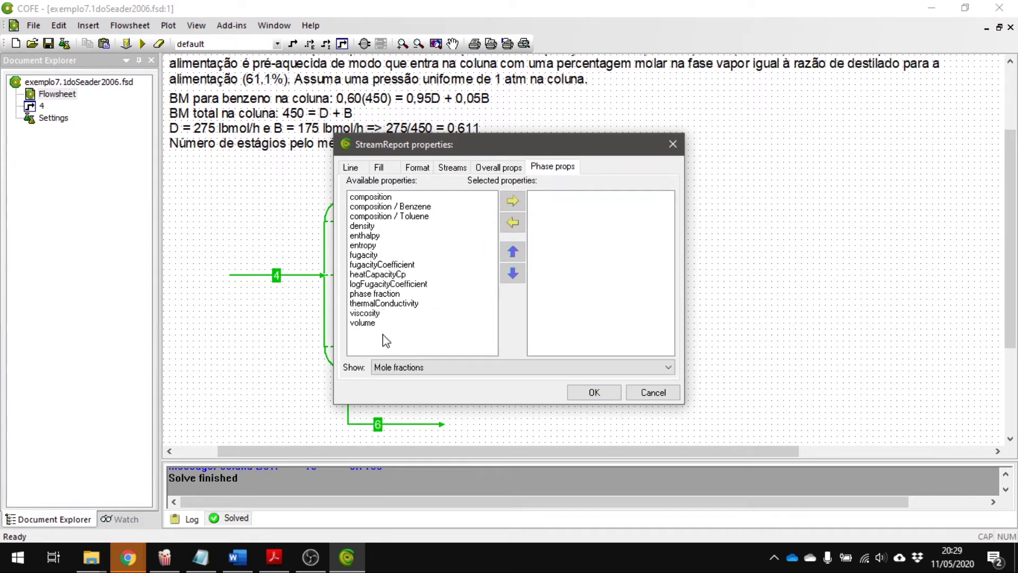
pyautogui.click(393, 197)
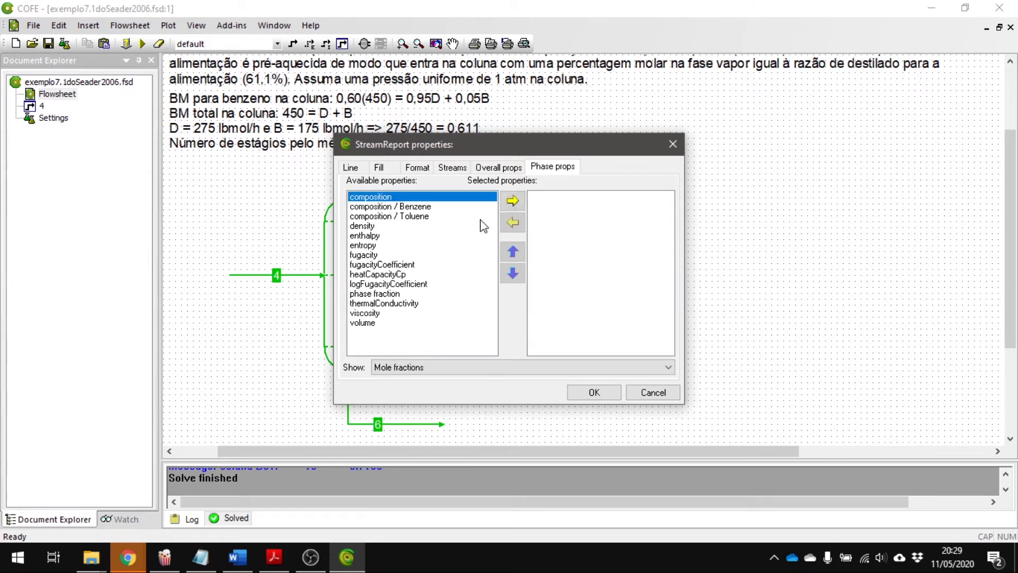
pyautogui.click(513, 201)
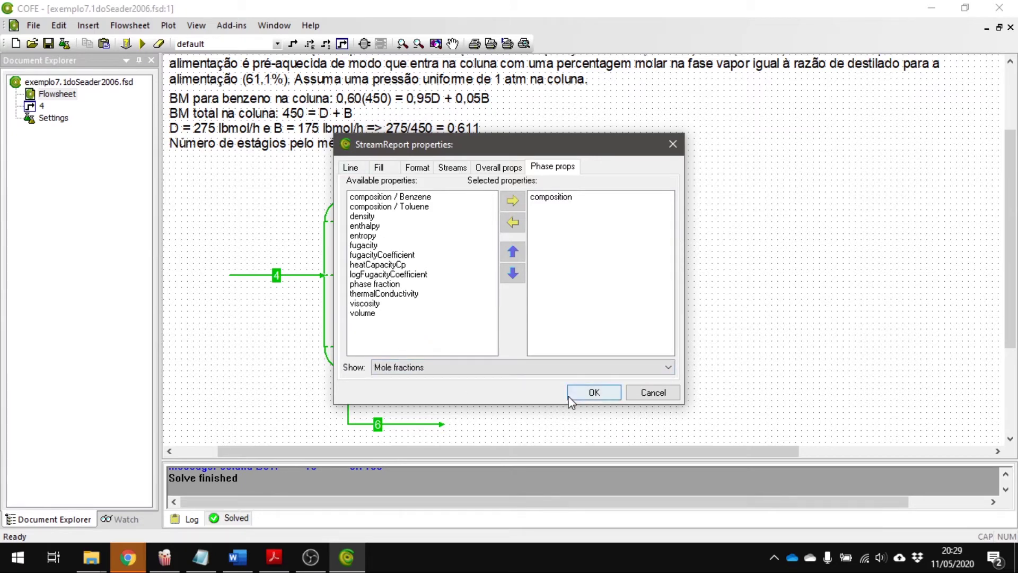
pyautogui.click(594, 393)
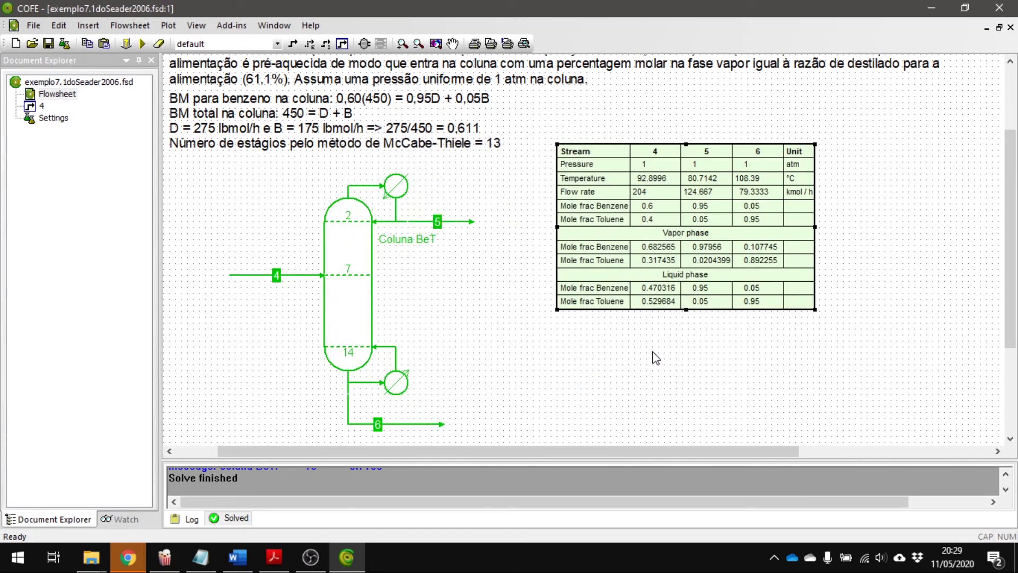
pyautogui.moveTo(600, 153); pyautogui.dragTo(564, 176)
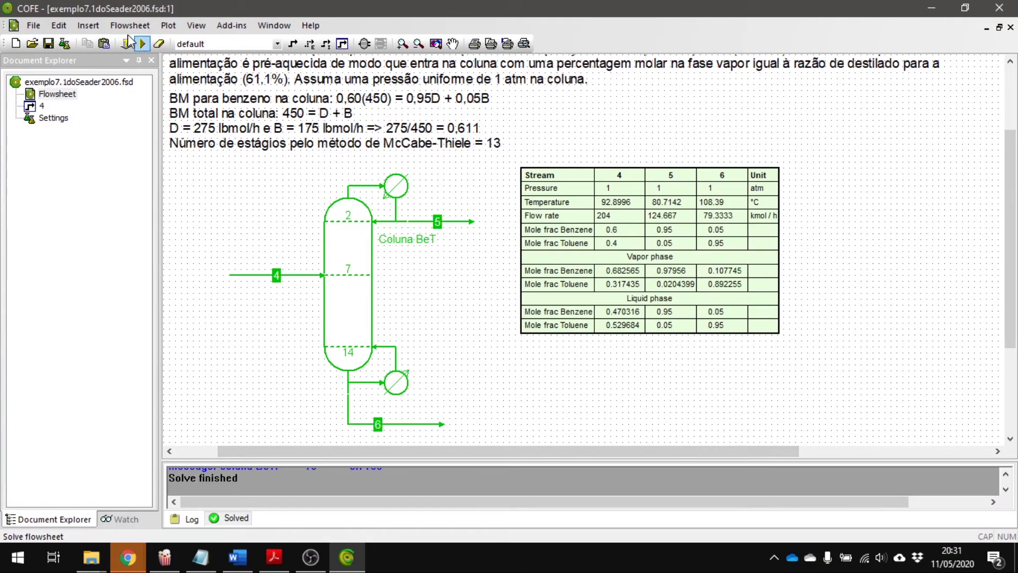
# Insert a unit parameter report with Coluna BeT's Duties profile and align it beside the stream report
pyautogui.click(95, 28)
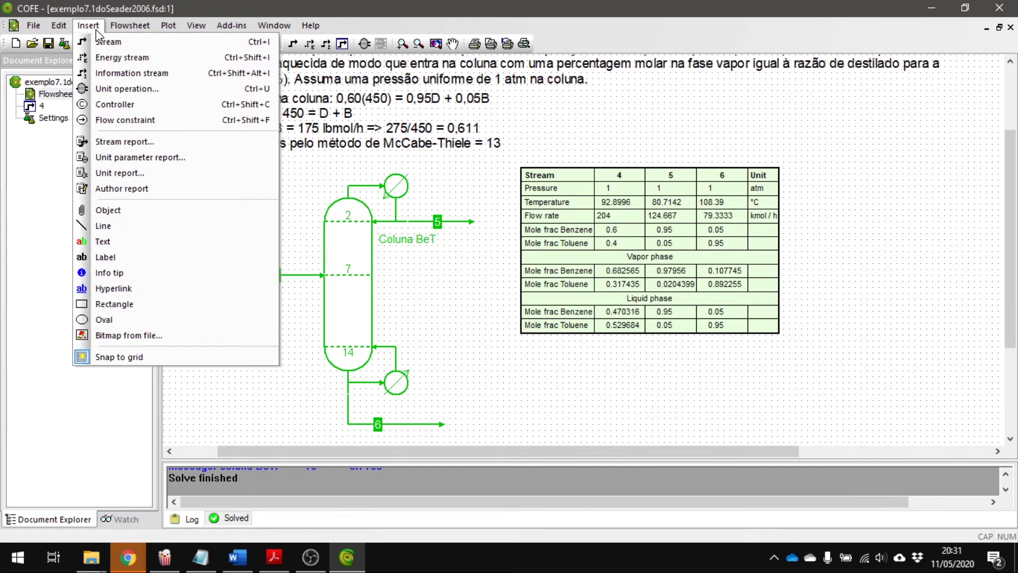
pyautogui.click(162, 159)
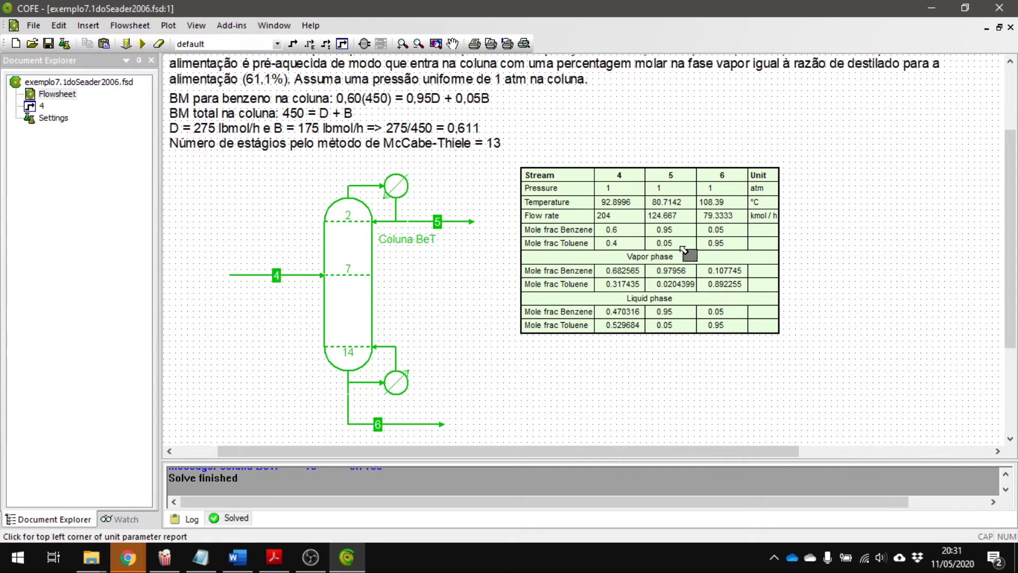
pyautogui.click(799, 170)
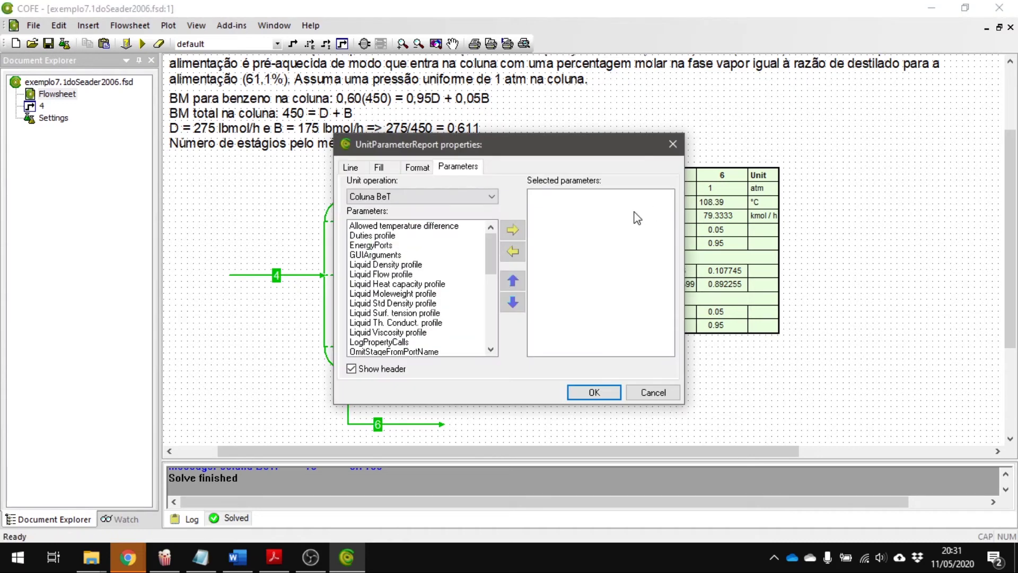
pyautogui.click(373, 236)
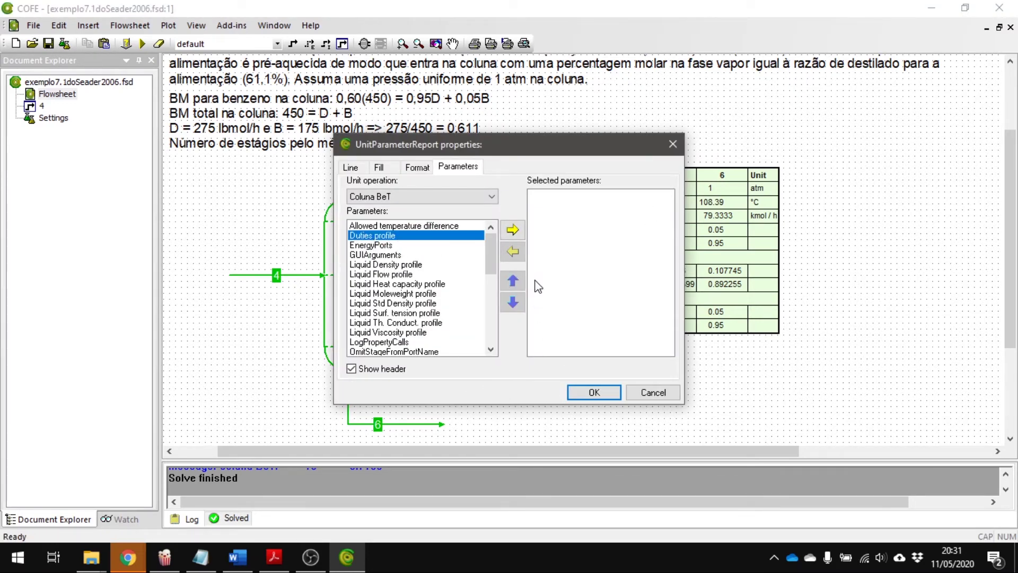
pyautogui.click(512, 229)
pyautogui.click(594, 392)
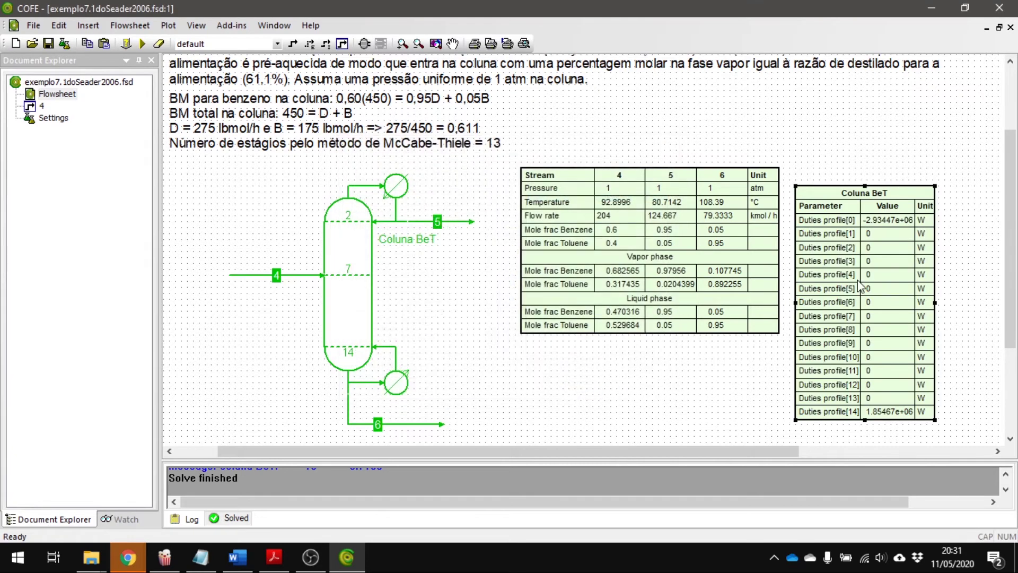
pyautogui.moveTo(907, 199); pyautogui.dragTo(906, 181)
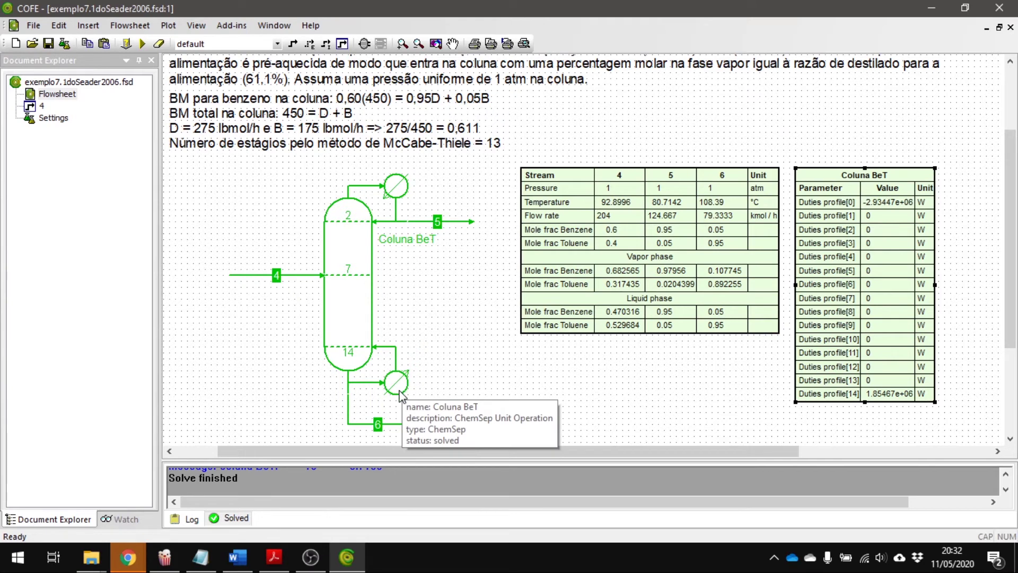
pyautogui.click(990, 205)
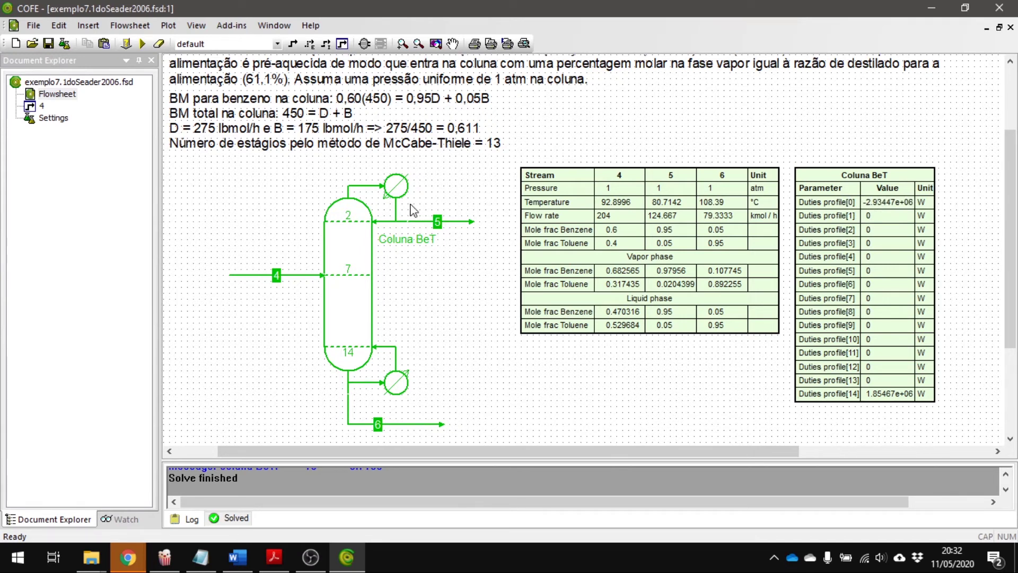
# Set Coluna BeT's number of stages to 5 in ChemSep and adapt the feed stage to match
pyautogui.doubleClick(348, 295)
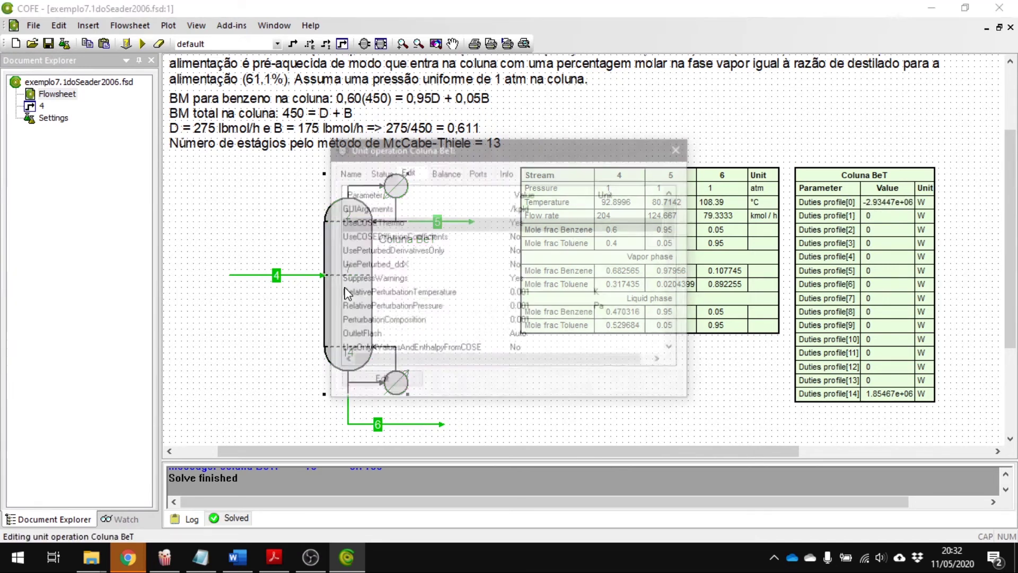
pyautogui.click(398, 384)
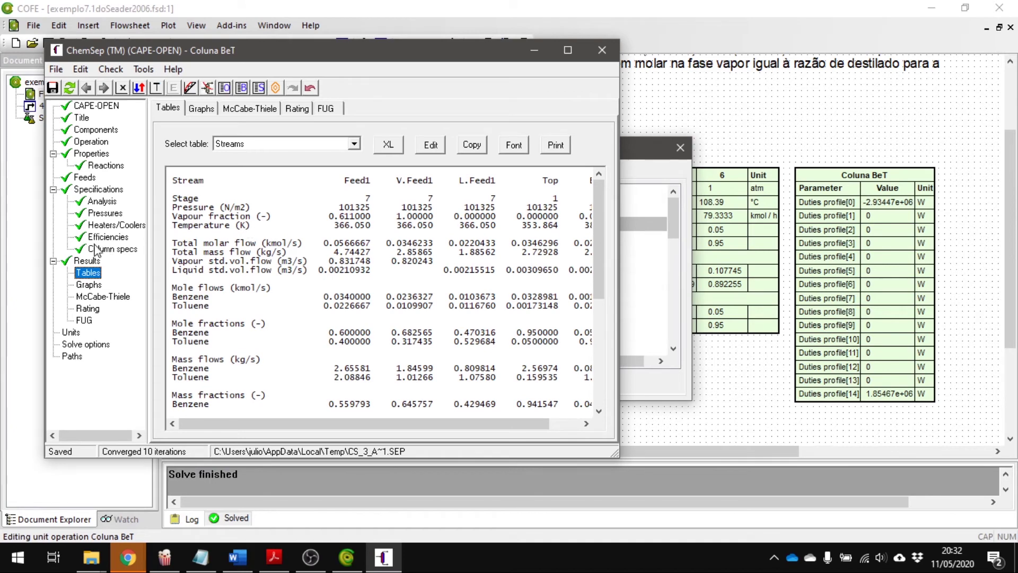
pyautogui.click(90, 142)
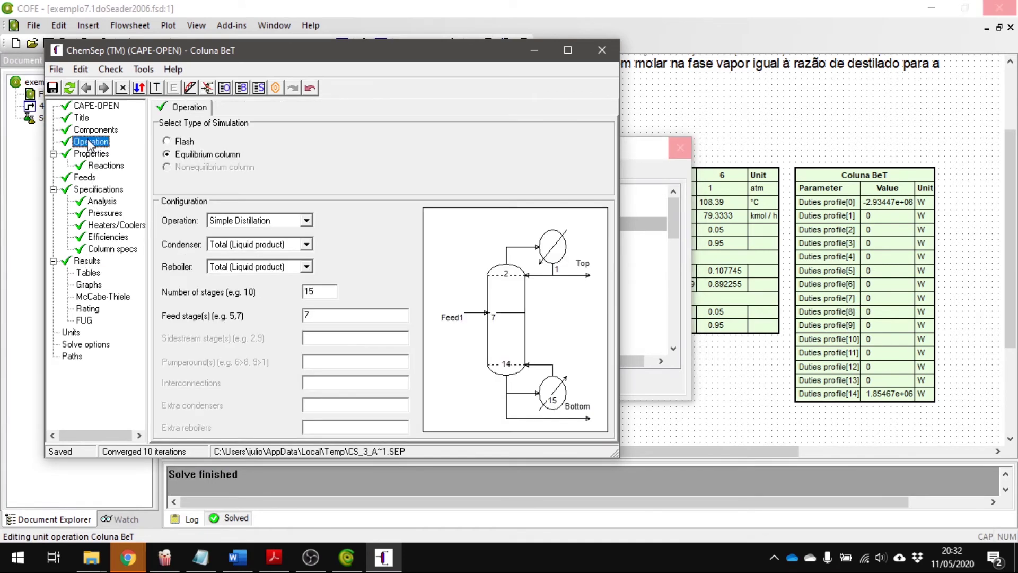
pyautogui.doubleClick(307, 291)
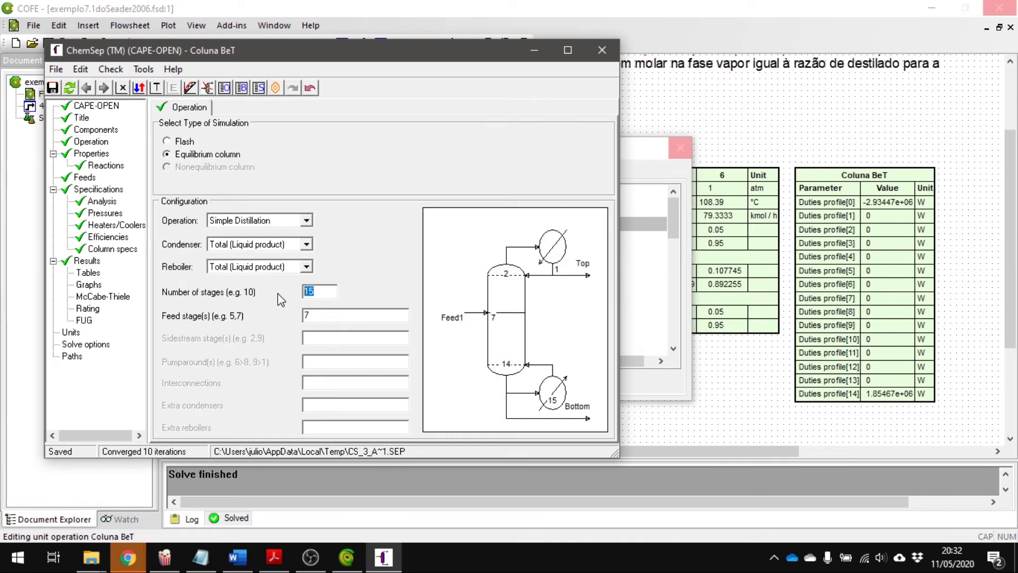
pyautogui.write('5')
pyautogui.click(392, 316)
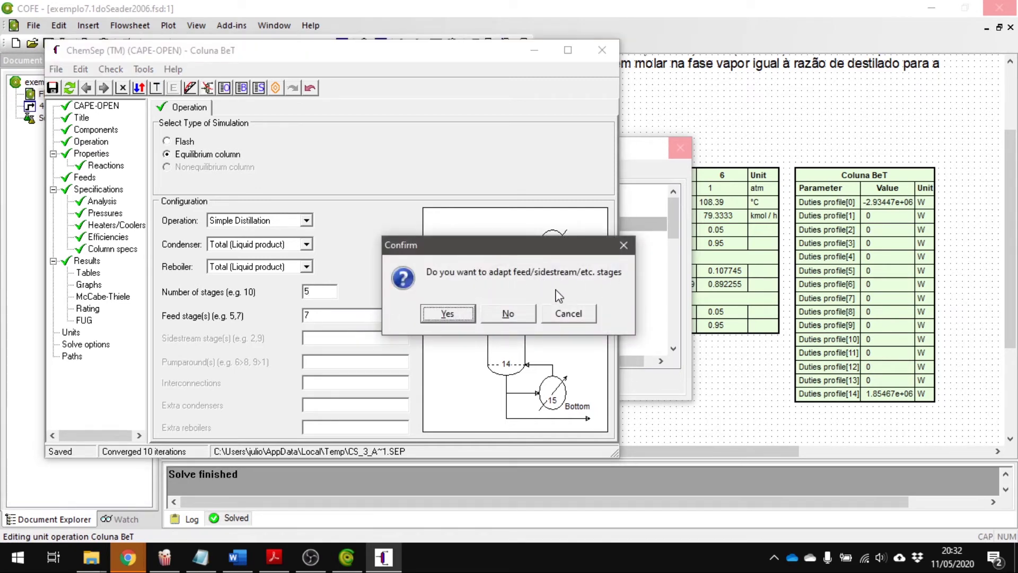
pyautogui.click(462, 317)
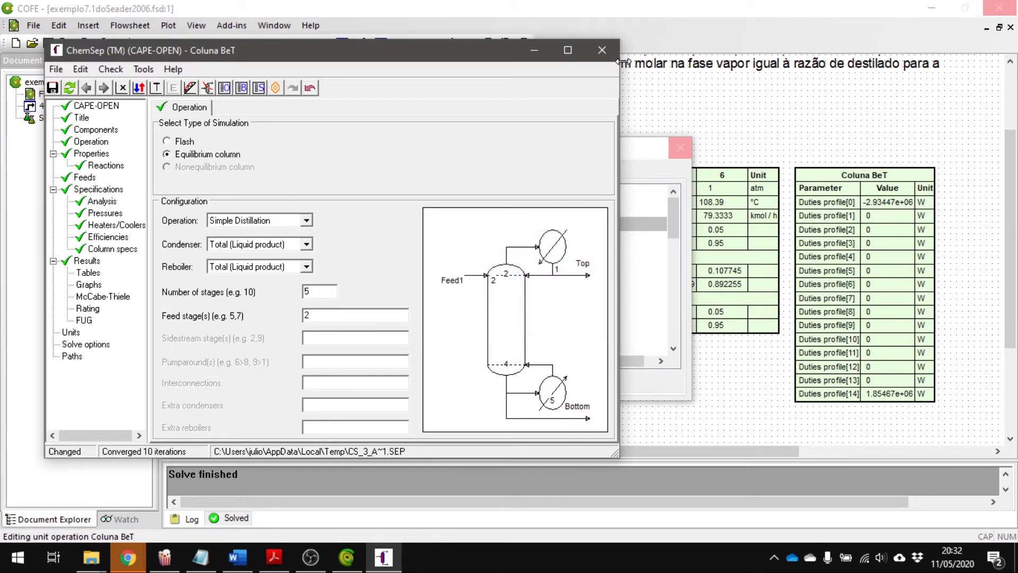
# Save the five-stage column with an updated flowsheet icon and try to solve the flowsheet
pyautogui.hotkey('ctrl', 's')
pyautogui.click(602, 50)
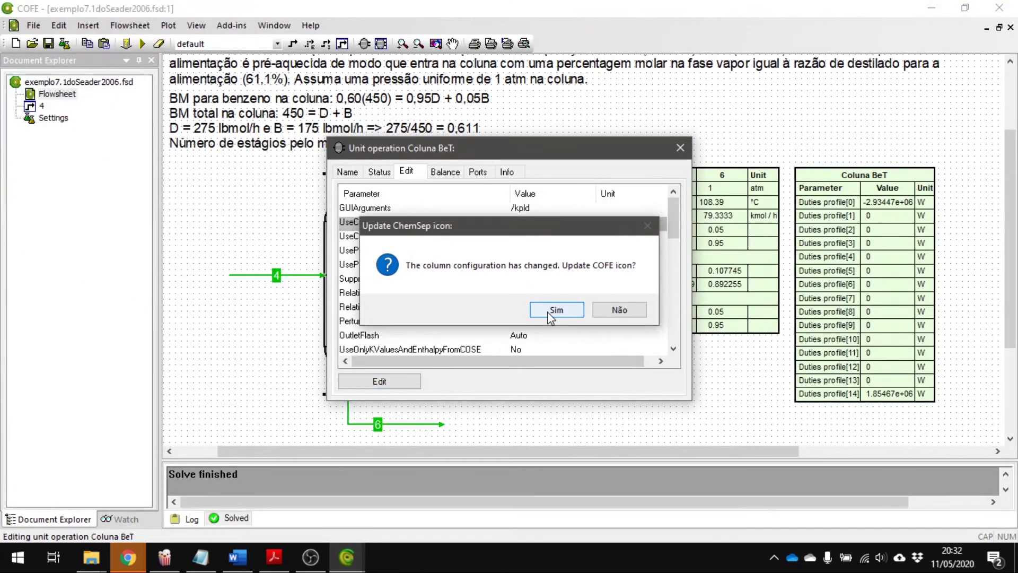
pyautogui.click(549, 313)
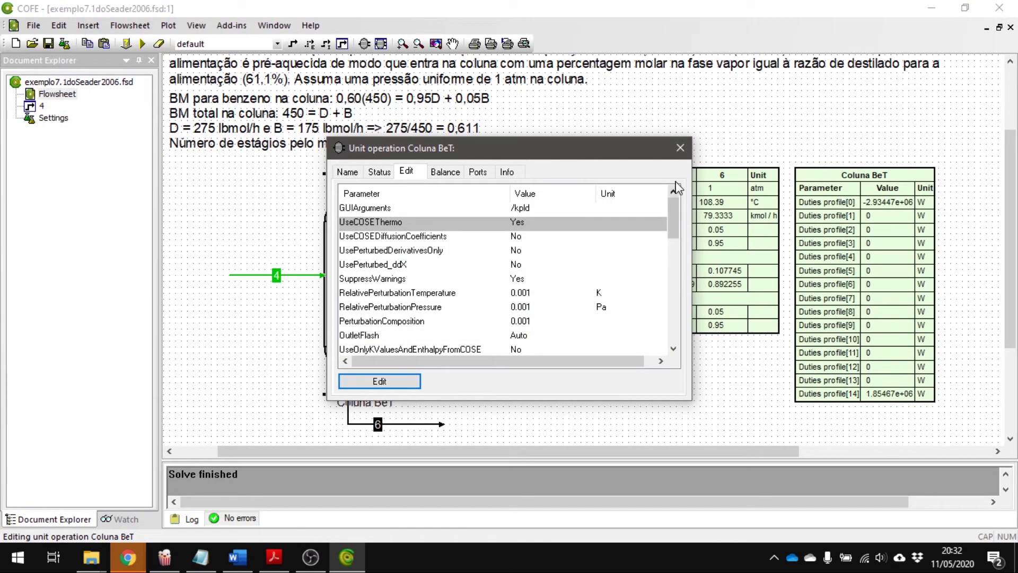
pyautogui.click(680, 147)
pyautogui.click(142, 43)
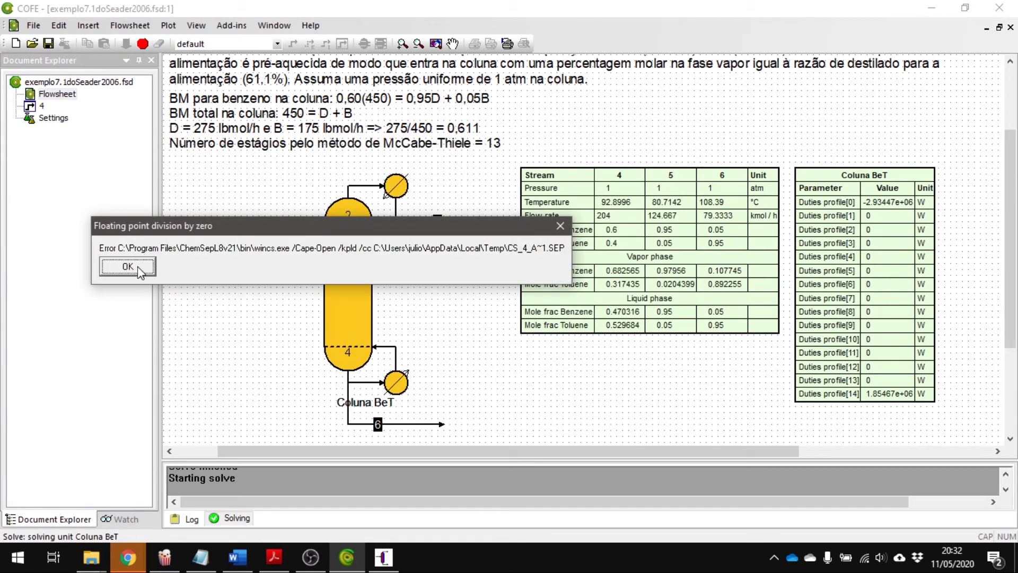
pyautogui.click(137, 268)
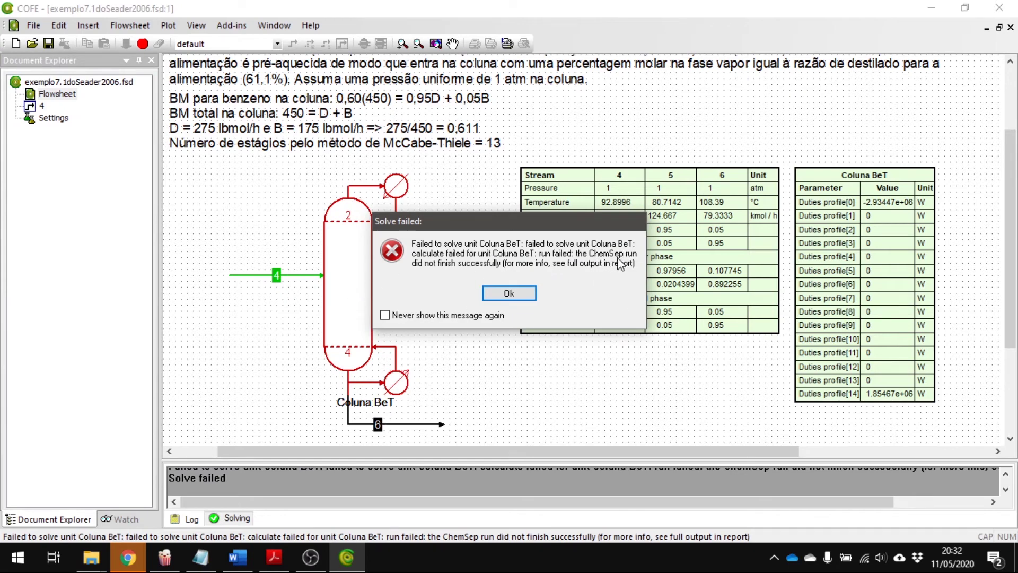
pyautogui.click(509, 292)
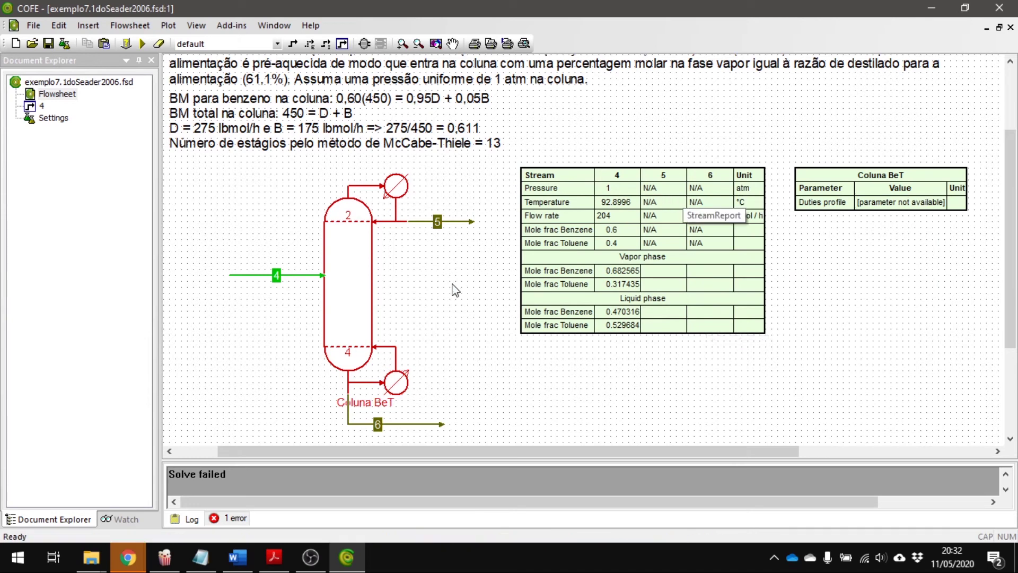
# Set Coluna BeT's number of stages to 10 in ChemSep and adapt the feed stage accordingly
pyautogui.doubleClick(348, 276)
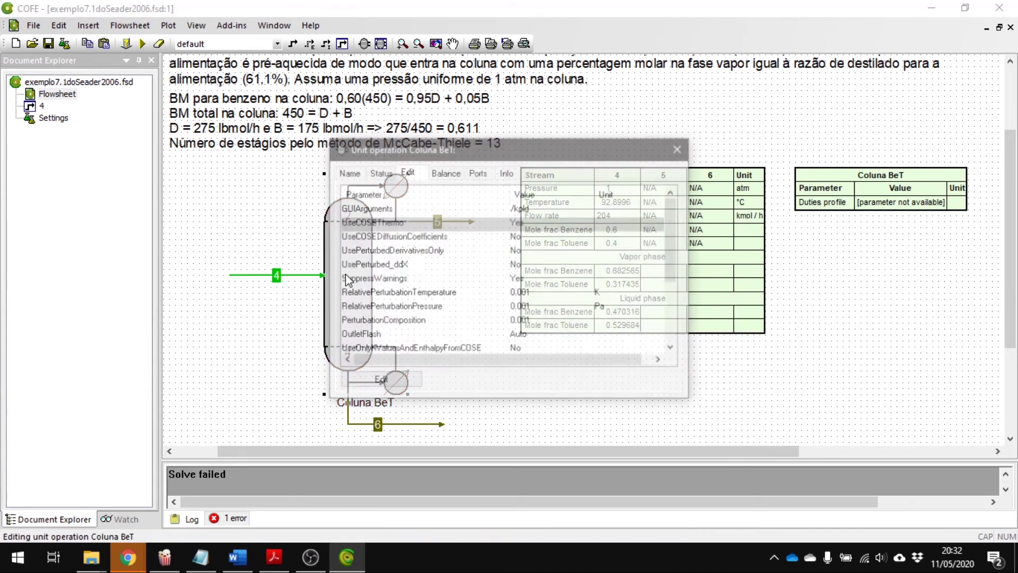
pyautogui.click(381, 383)
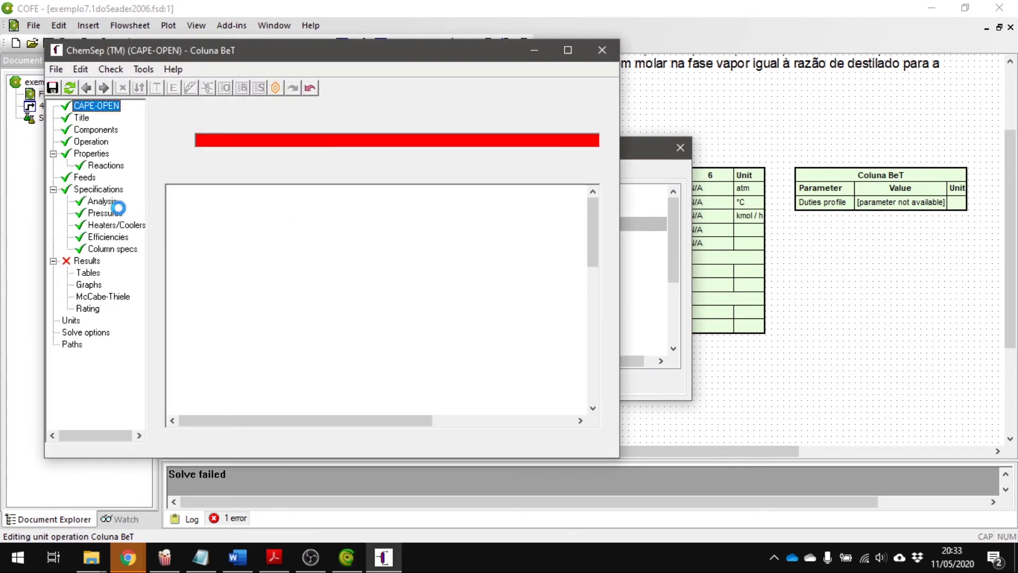
pyautogui.click(91, 142)
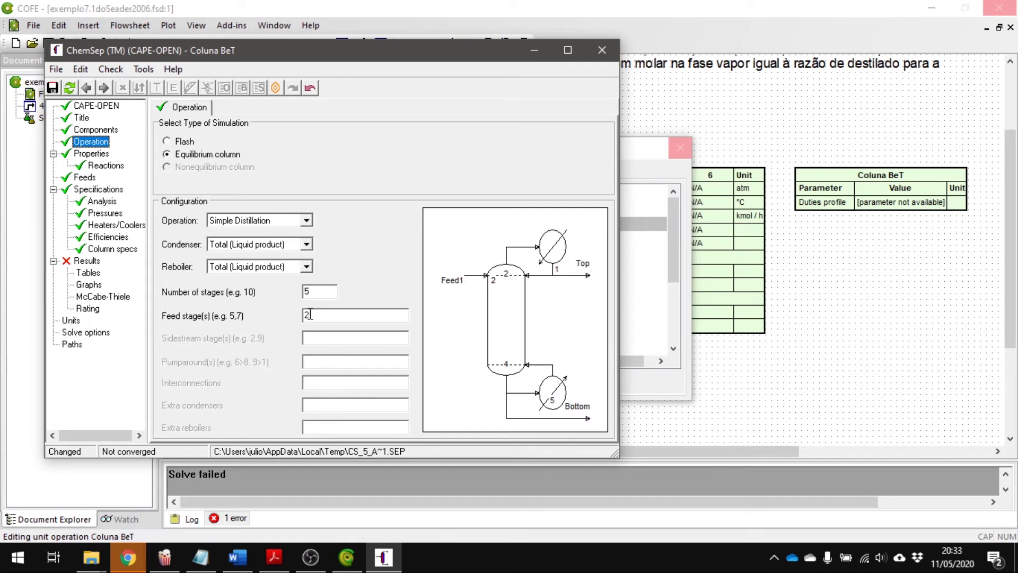
pyautogui.doubleClick(316, 292)
pyautogui.write('10')
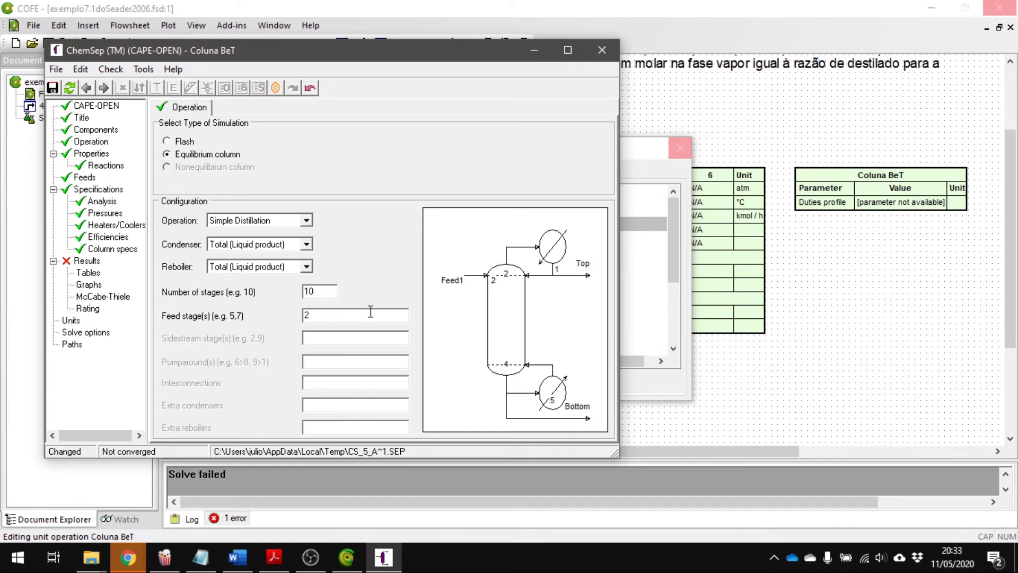
pyautogui.click(371, 312)
pyautogui.click(452, 313)
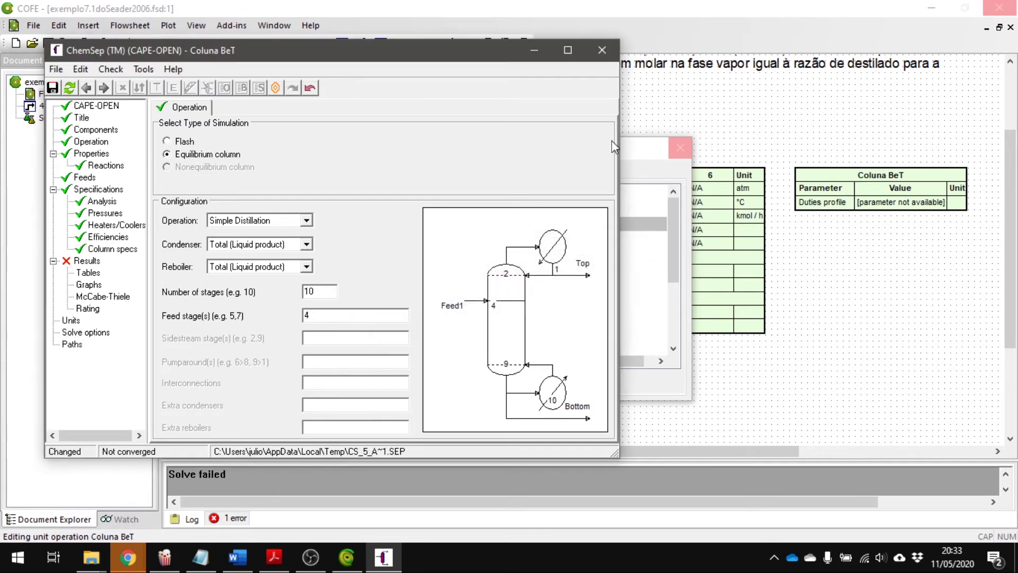
# Save the ten-stage column with an updated flowsheet icon and solve the flowsheet
pyautogui.click(608, 56)
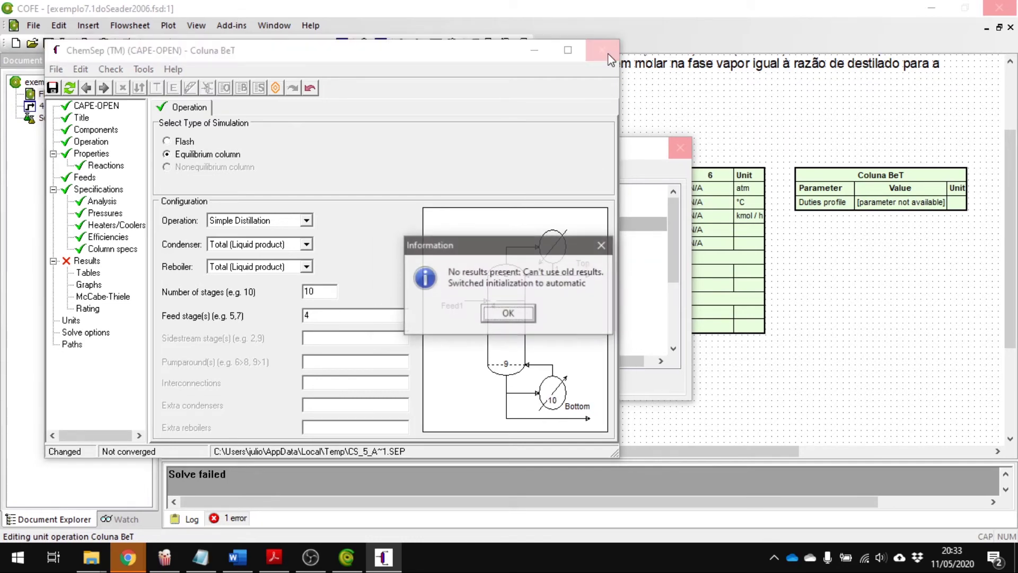
pyautogui.click(523, 314)
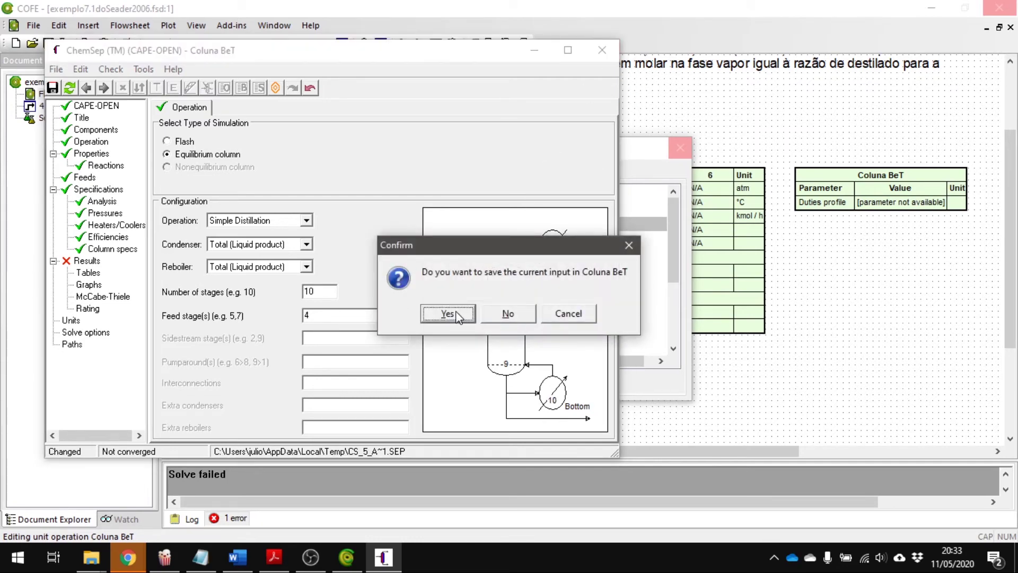
pyautogui.click(449, 313)
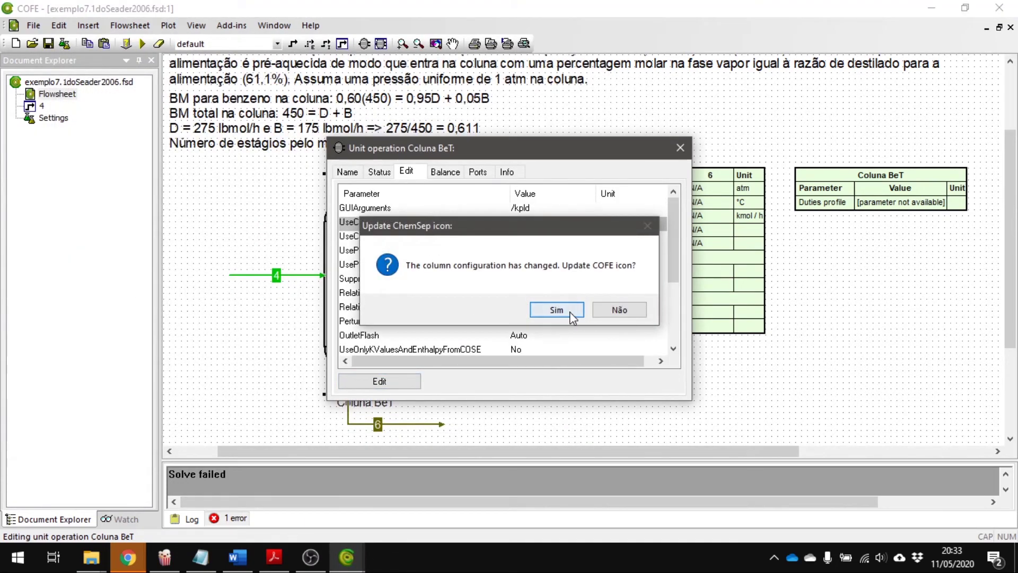
pyautogui.click(565, 313)
pyautogui.click(680, 147)
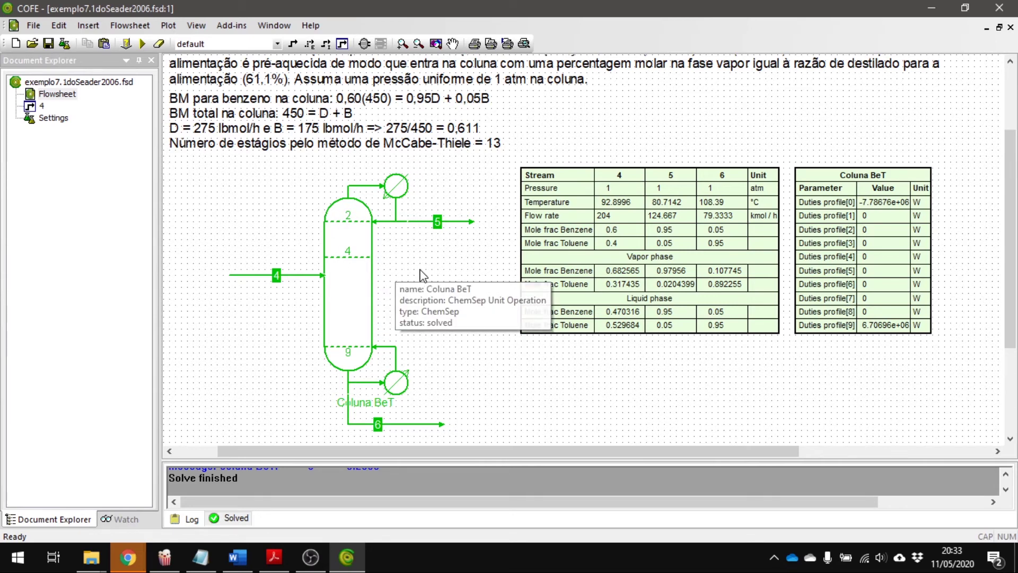
# Open Coluna BeT's ChemSep results and show the Mass and Energy Balances table
pyautogui.doubleClick(347, 291)
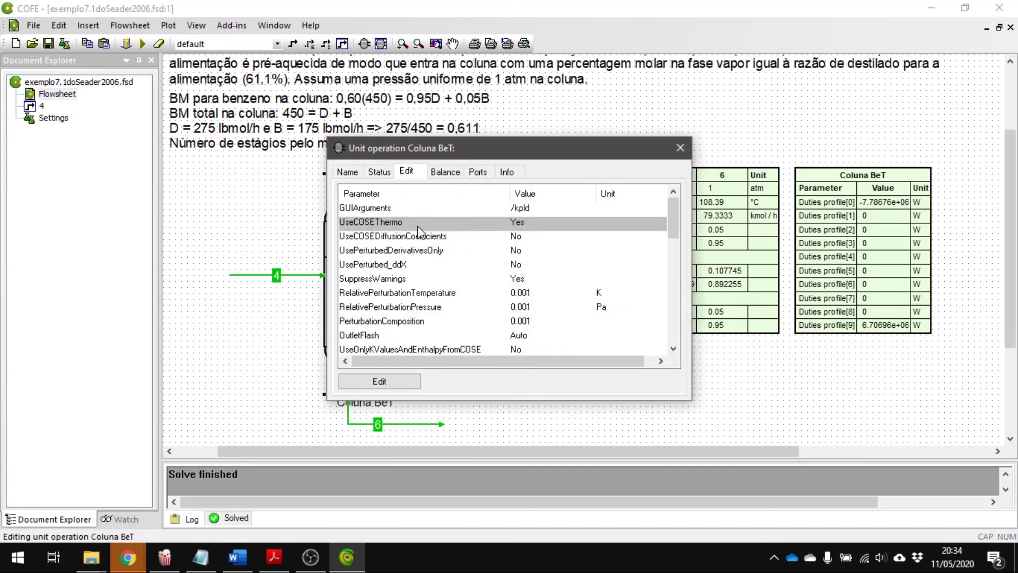
pyautogui.click(390, 381)
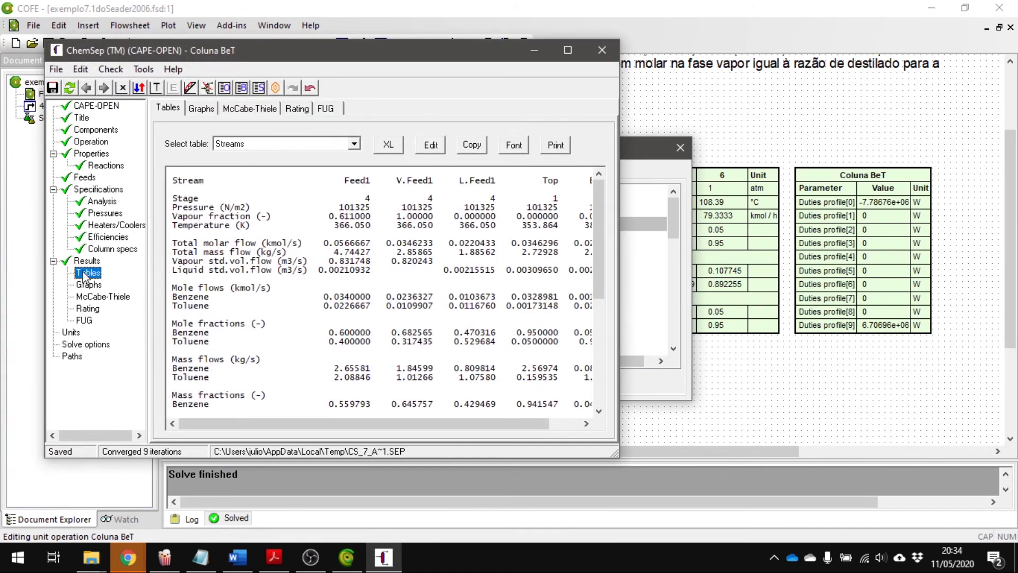
pyautogui.click(88, 261)
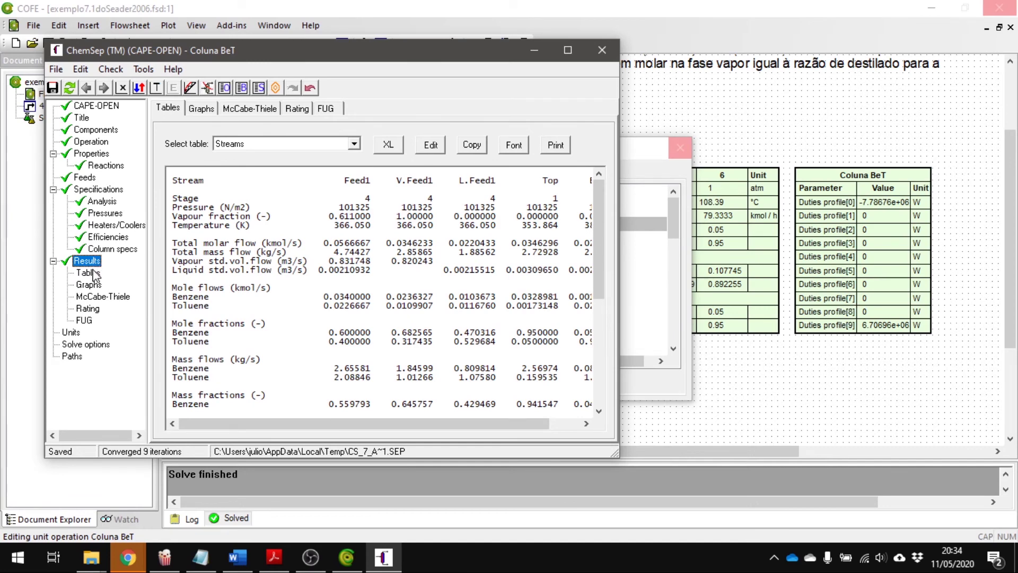
pyautogui.click(86, 272)
pyautogui.click(352, 144)
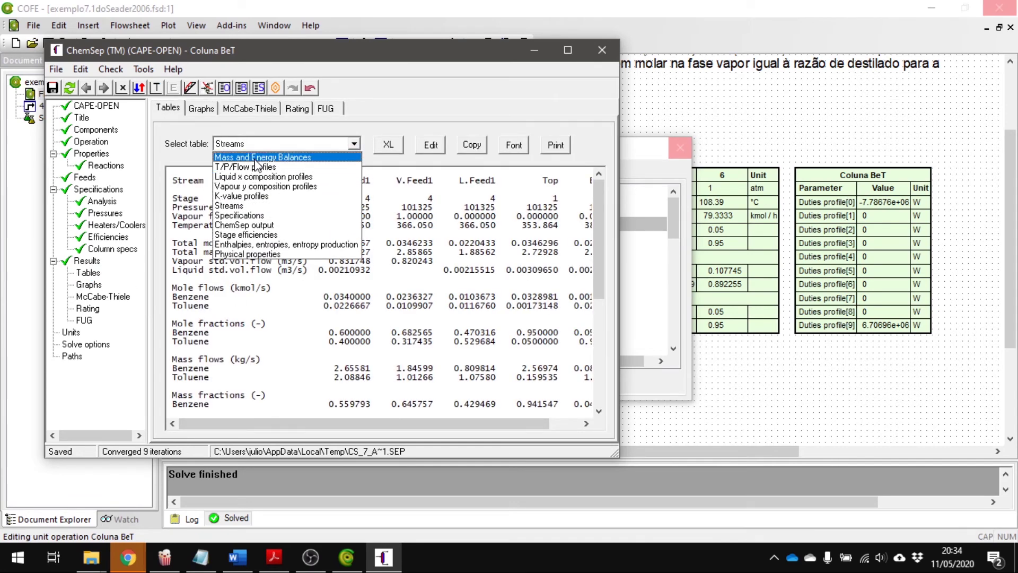
pyautogui.click(334, 157)
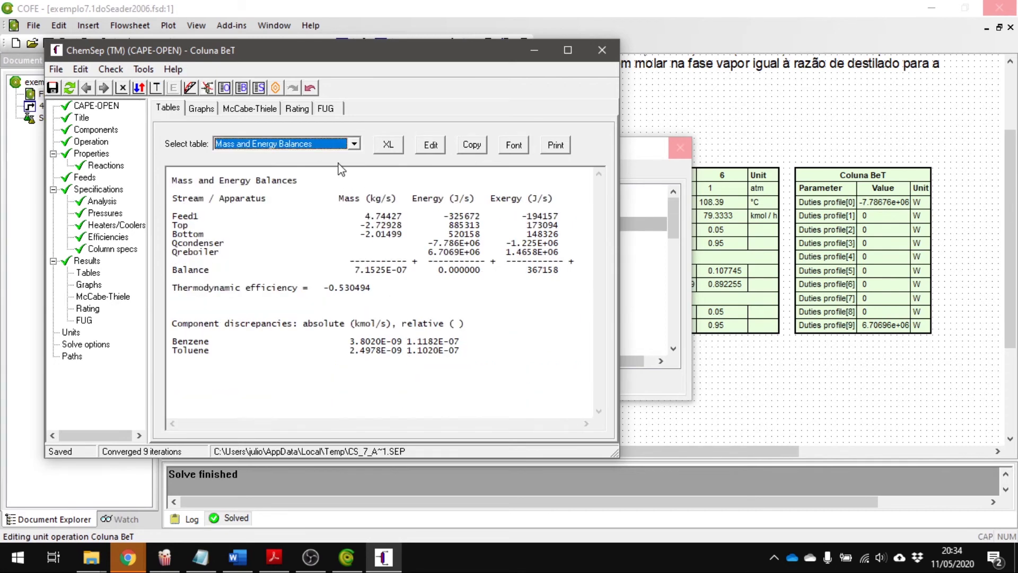
# Review the T/P/Flow profiles, Stage efficiencies, Physical properties and Streams result tables
pyautogui.click(353, 144)
pyautogui.click(273, 165)
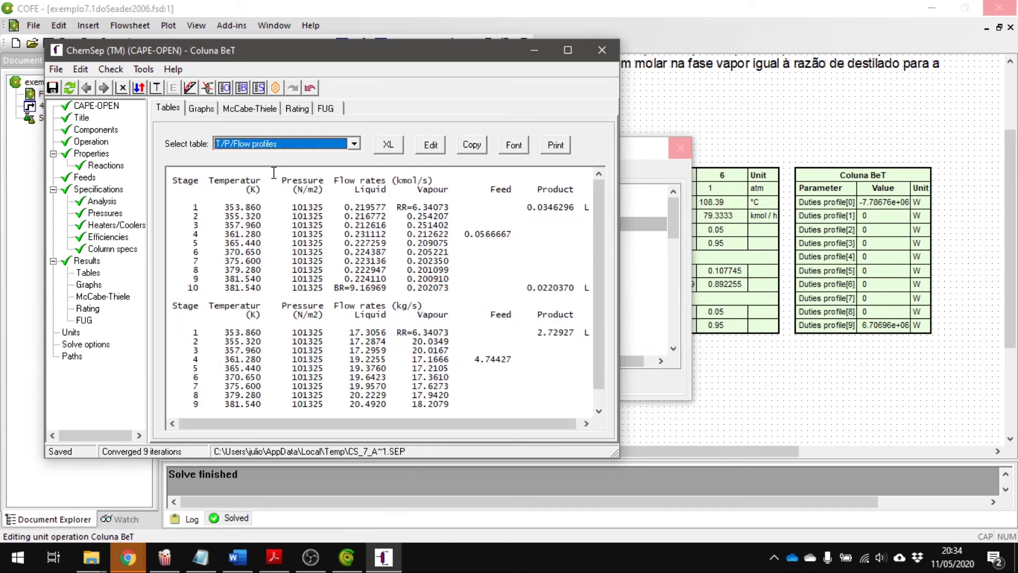
pyautogui.click(354, 144)
pyautogui.click(324, 222)
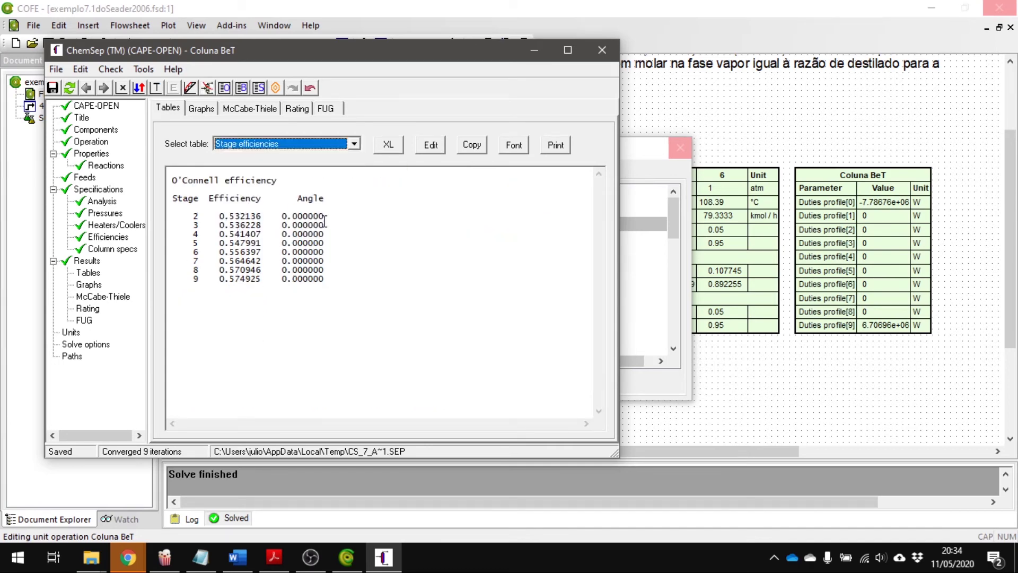
pyautogui.click(355, 144)
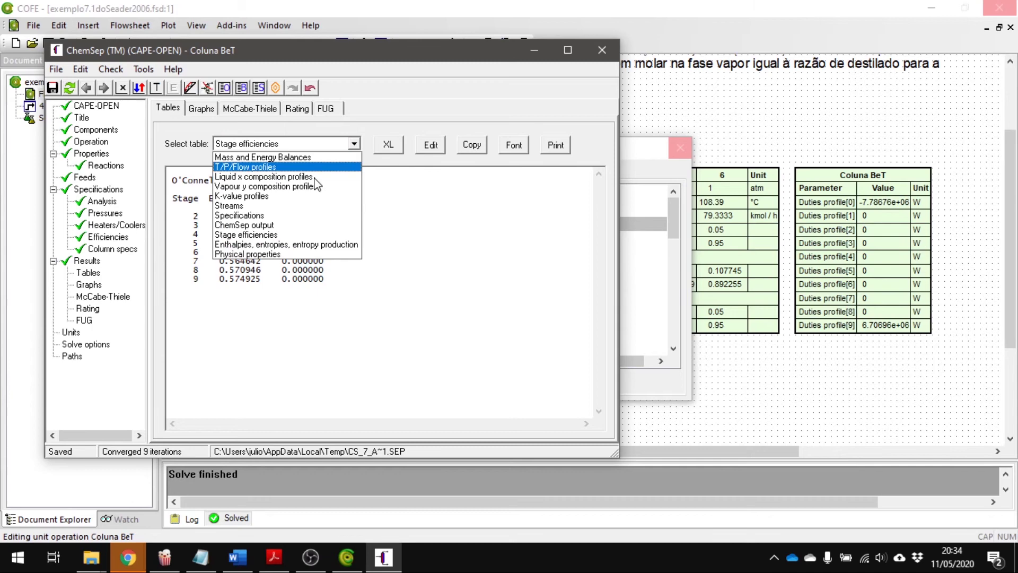
pyautogui.click(250, 257)
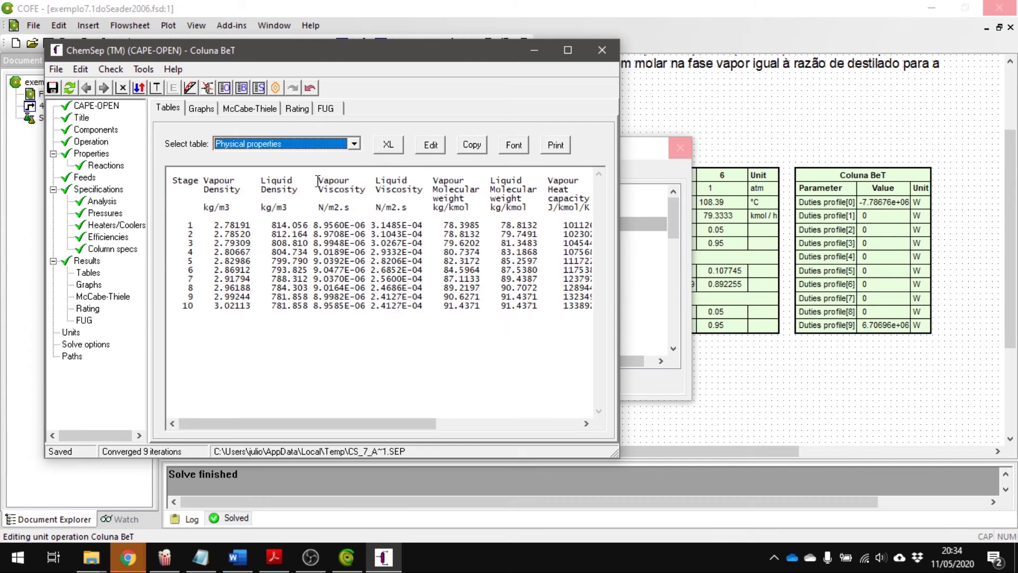
pyautogui.click(354, 144)
pyautogui.click(245, 207)
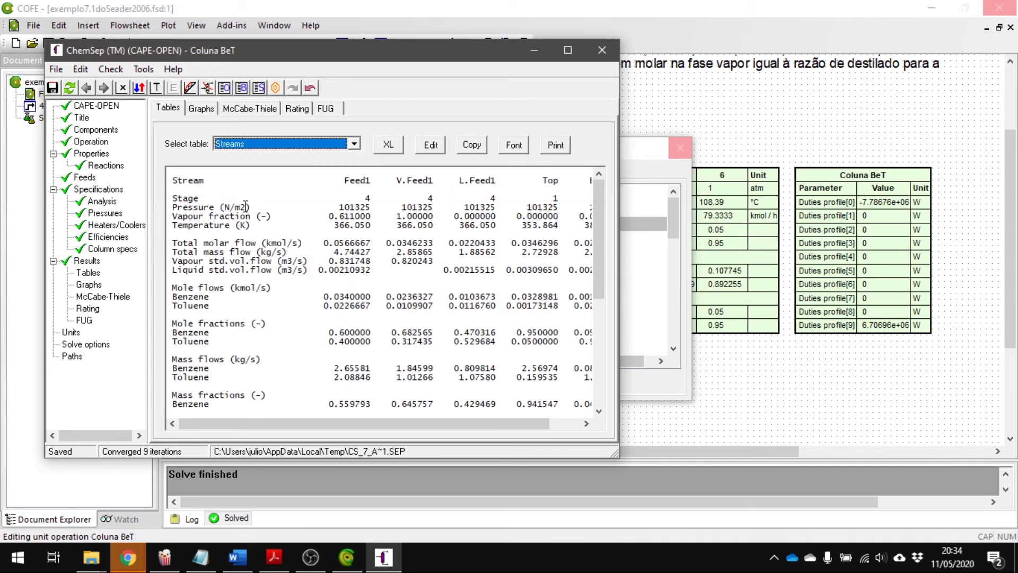
# View the column's liquid mole fraction graph and check which other graph types are available
pyautogui.click(202, 109)
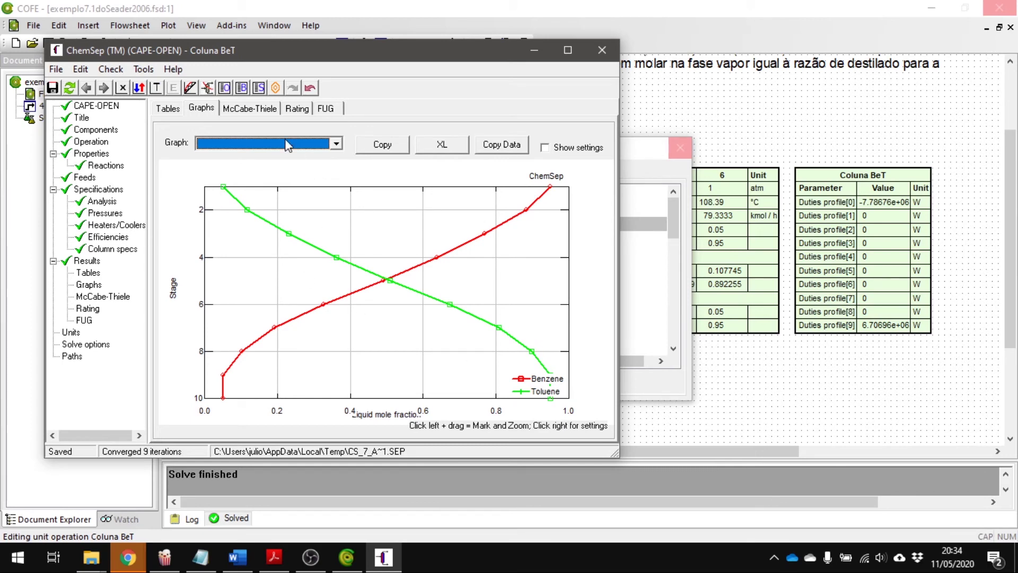
pyautogui.click(317, 145)
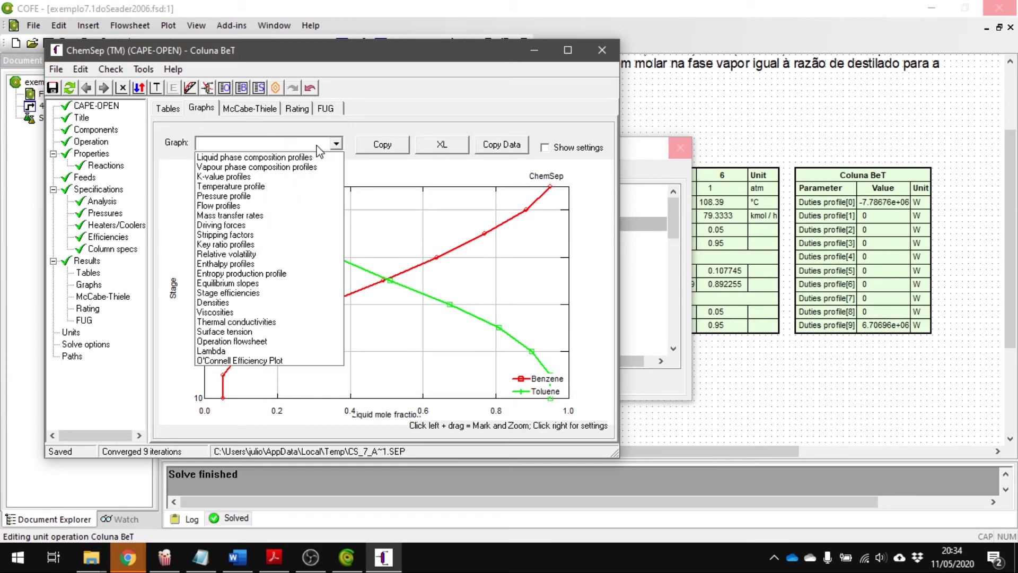
pyautogui.click(358, 133)
# Show the benzene–toluene McCabe-Thiele diagram of Coluna BeT and copy the plot as JPG
pyautogui.click(275, 111)
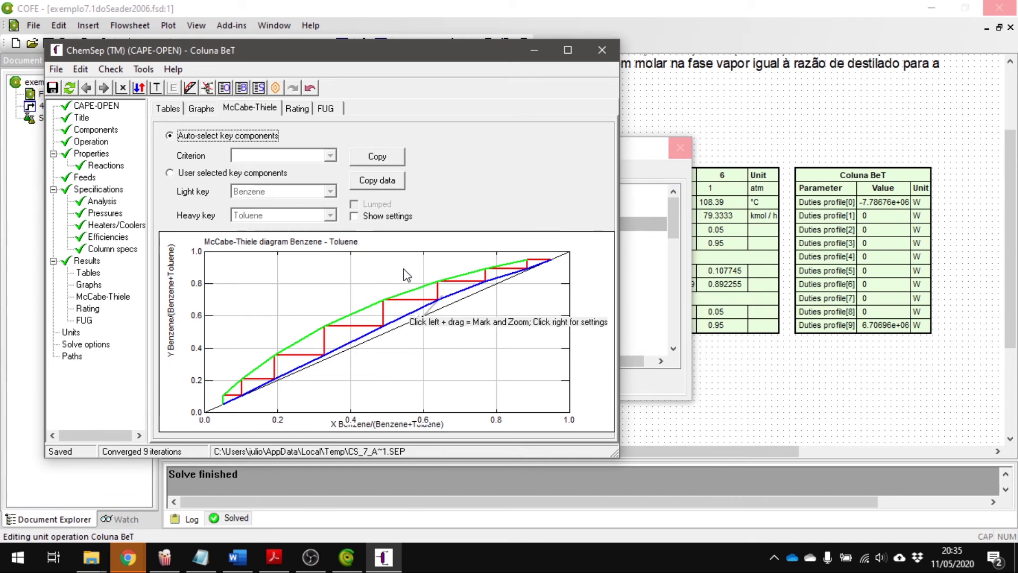
pyautogui.rightClick(374, 264)
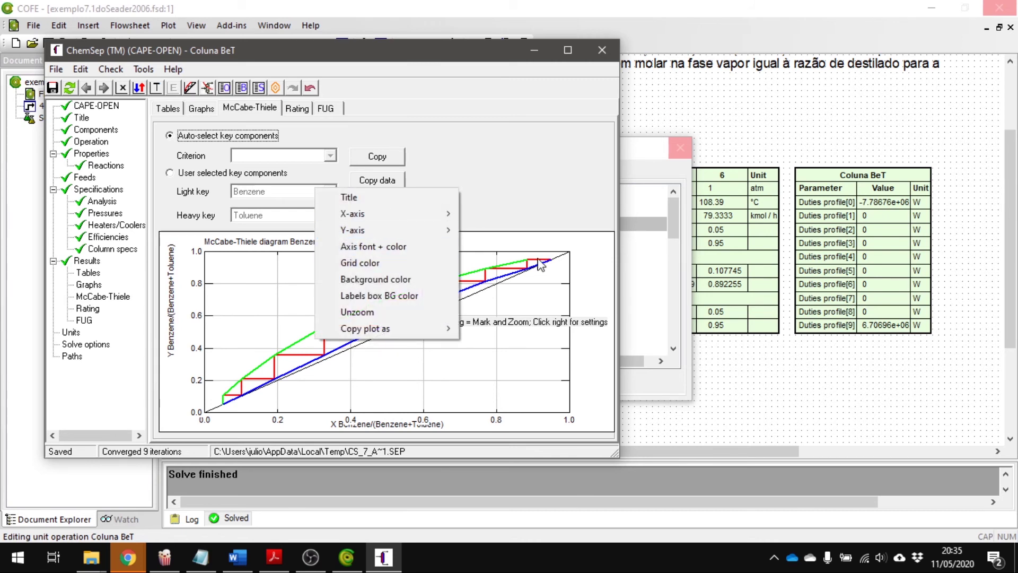
pyautogui.moveTo(399, 332)
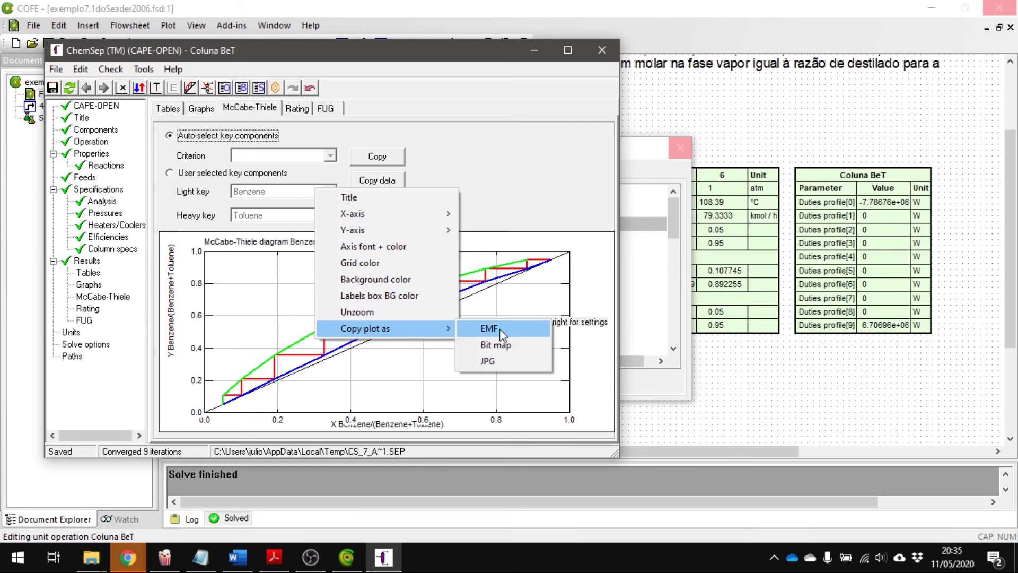
pyautogui.click(487, 362)
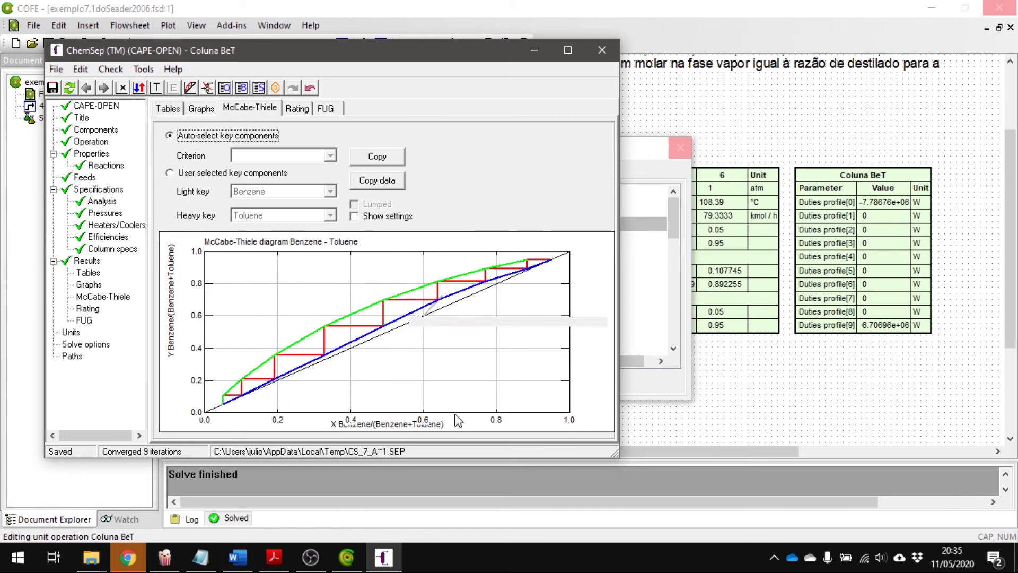
# Switch to the Word document and paste the copied McCabe-Thiele plot two lines below the end of the problem statement
pyautogui.click(238, 556)
pyautogui.scroll(-3, 742, 345)
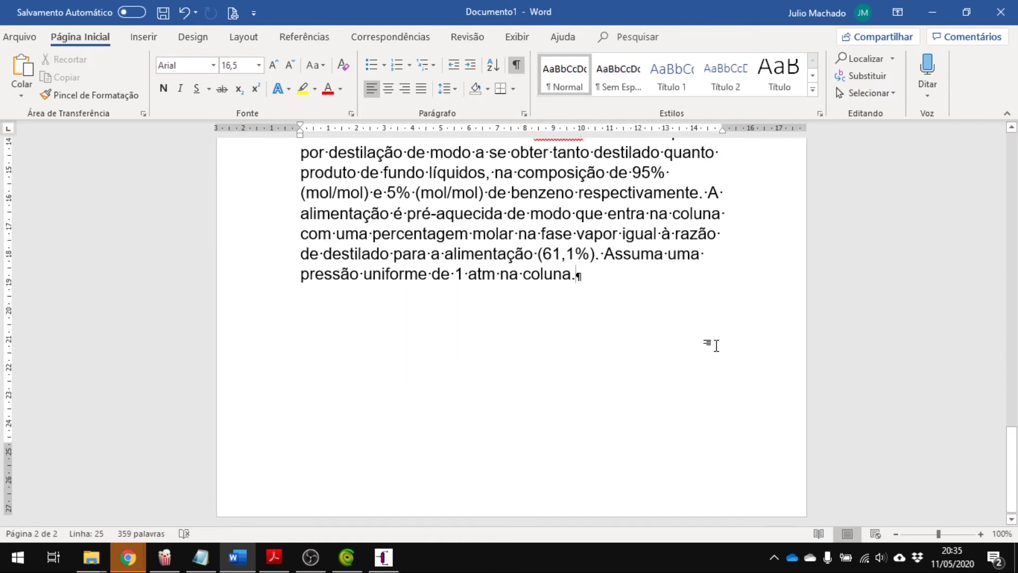
pyautogui.press('Return')
pyautogui.press('Return')
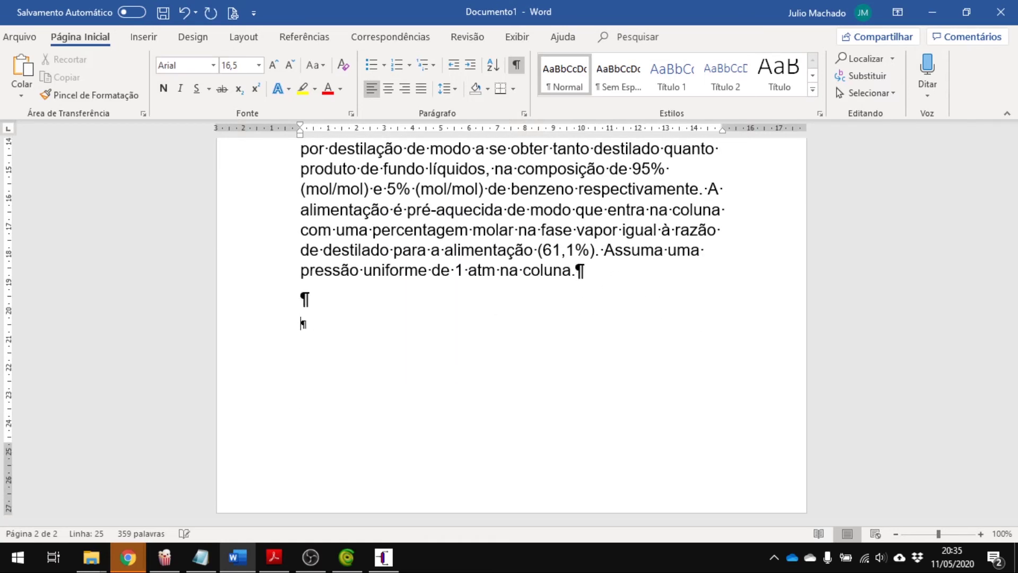
pyautogui.hotkey('ctrl', 'v')
pyautogui.scroll(-1, 557, 397)
pyautogui.click(443, 348)
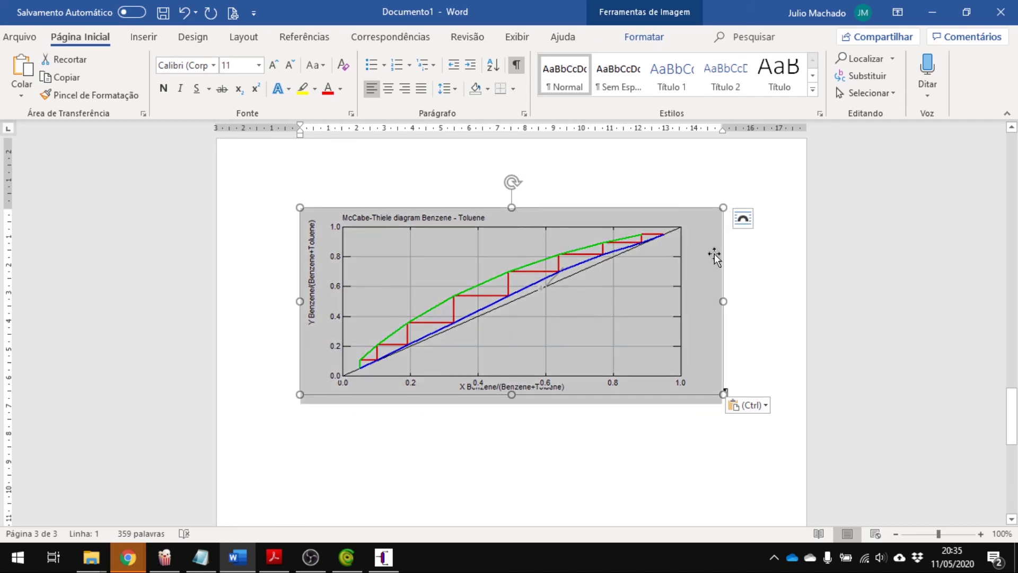
# Return to COFE, close ChemSep with the current input saved, and close the Coluna BeT unit operation window
pyautogui.click(347, 556)
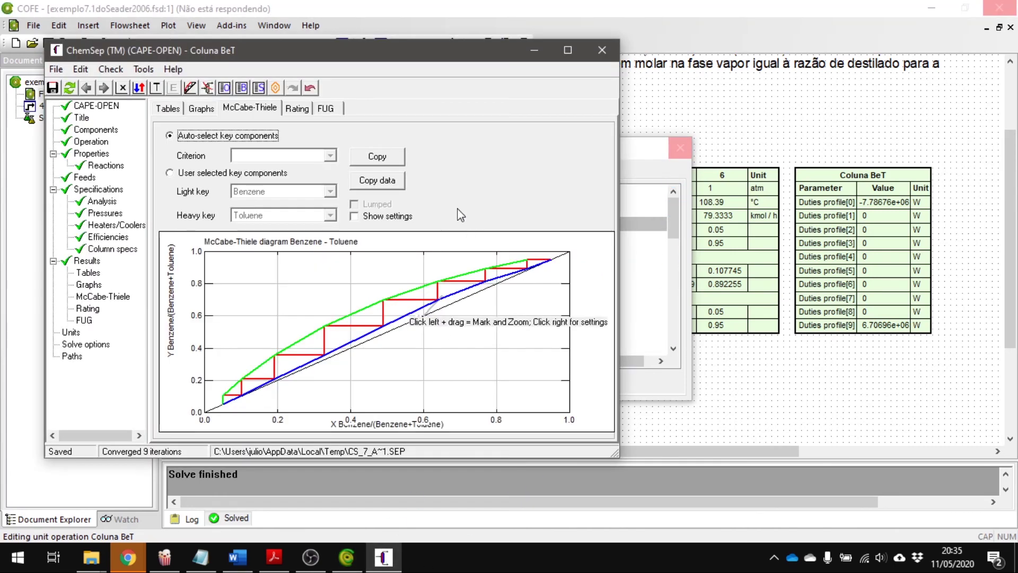
pyautogui.click(601, 48)
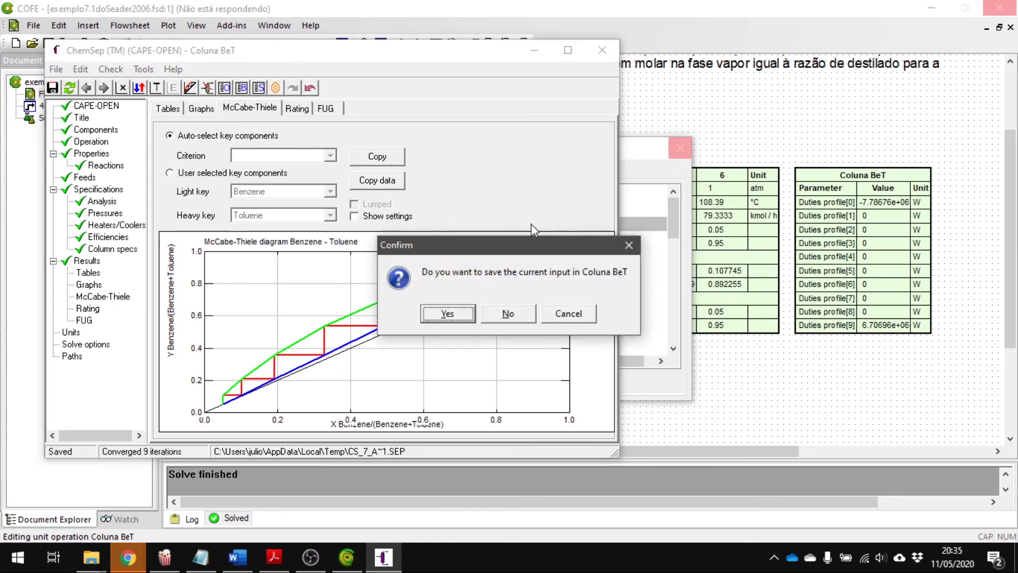
pyautogui.click(446, 314)
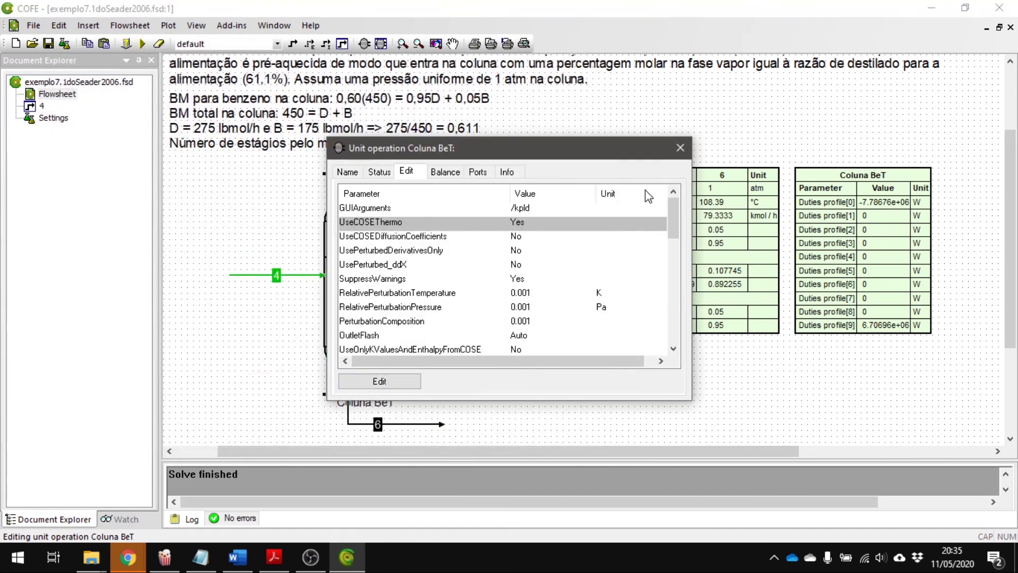
pyautogui.click(678, 149)
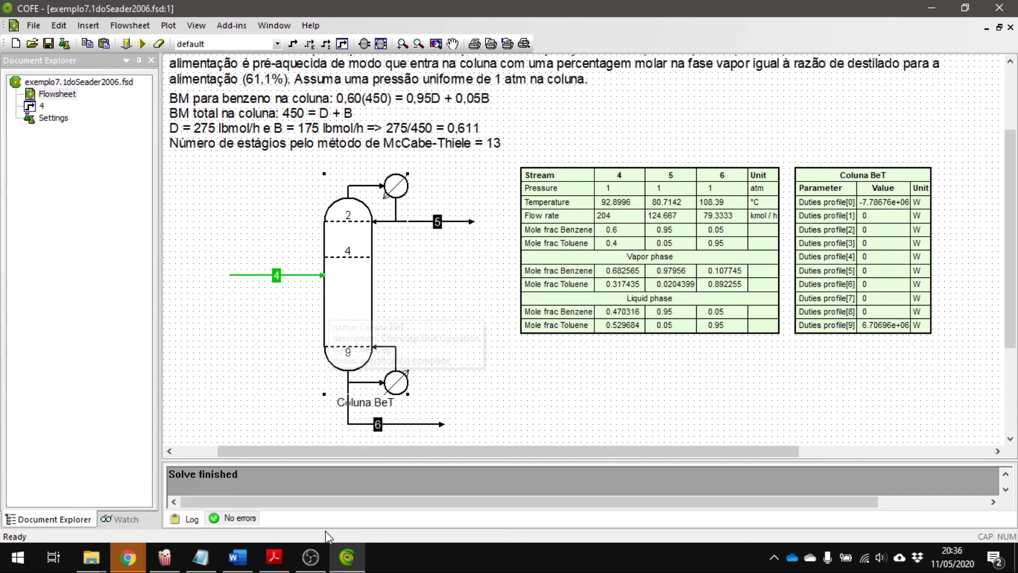
# Start inserting a unit operation and look through the available categories, including Reactors, Pumps & Compressors, and Pipes & Valves
pyautogui.click(310, 558)
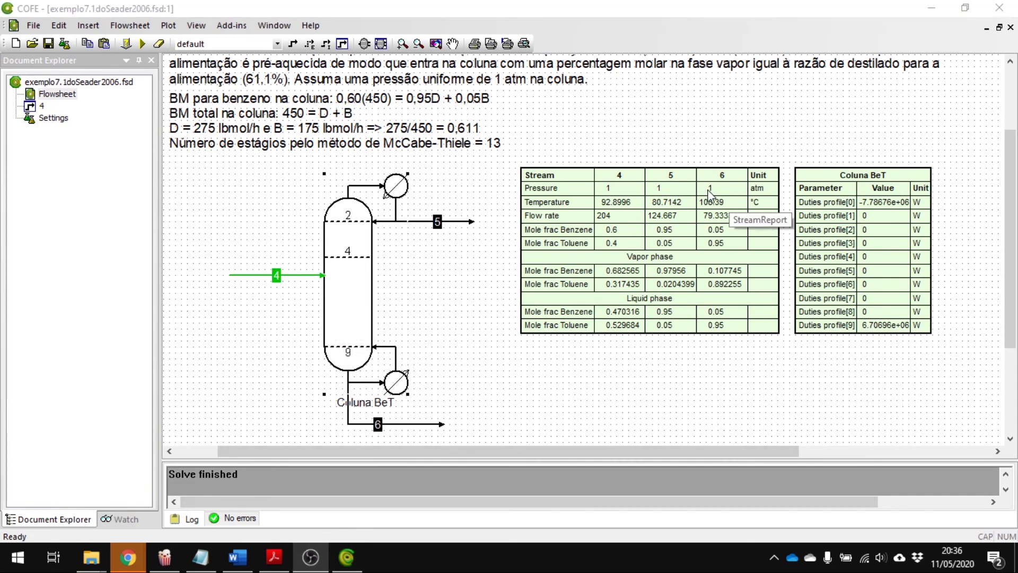
pyautogui.click(364, 43)
pyautogui.click(259, 274)
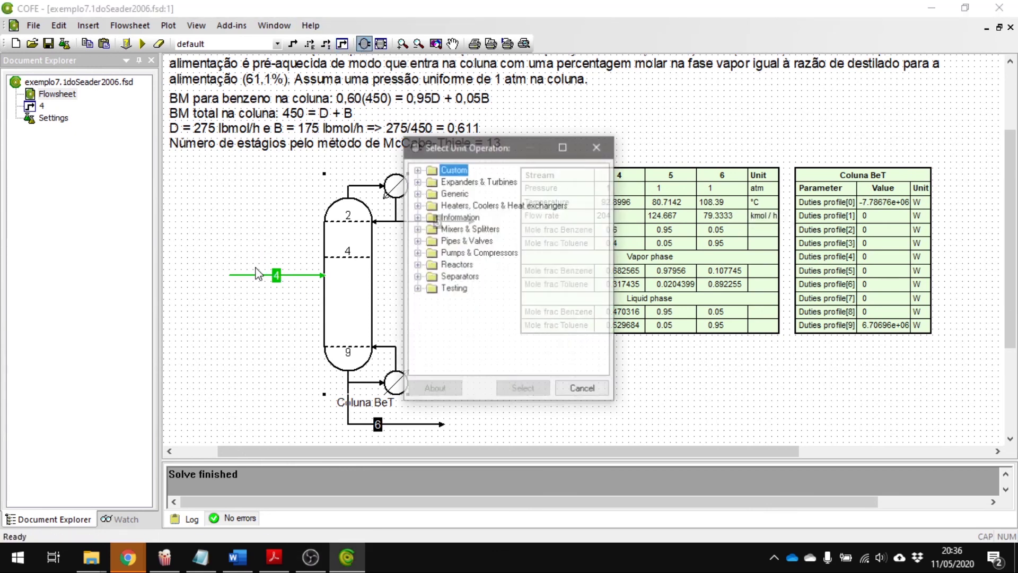
pyautogui.click(455, 266)
pyautogui.click(466, 252)
pyautogui.click(462, 242)
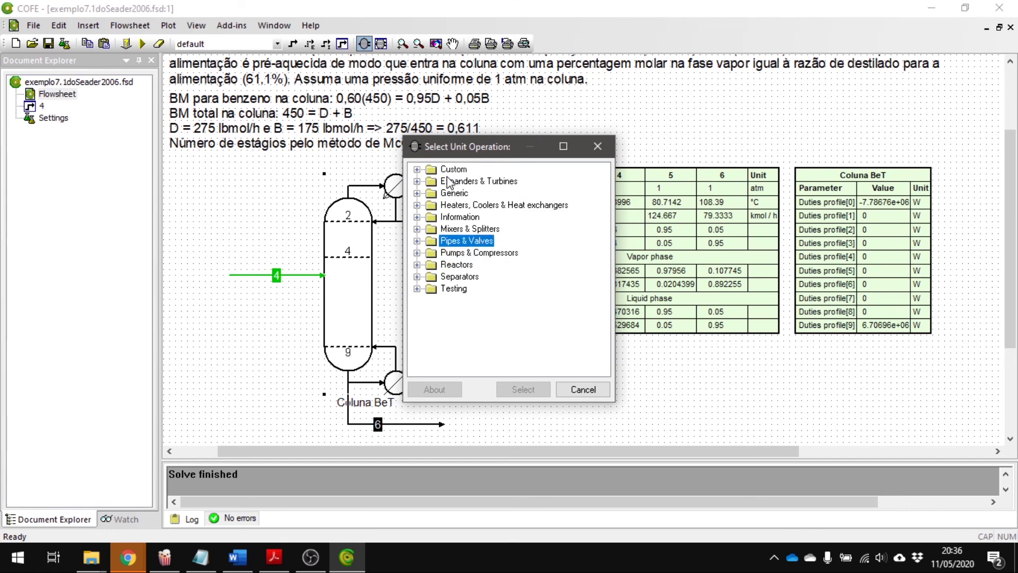